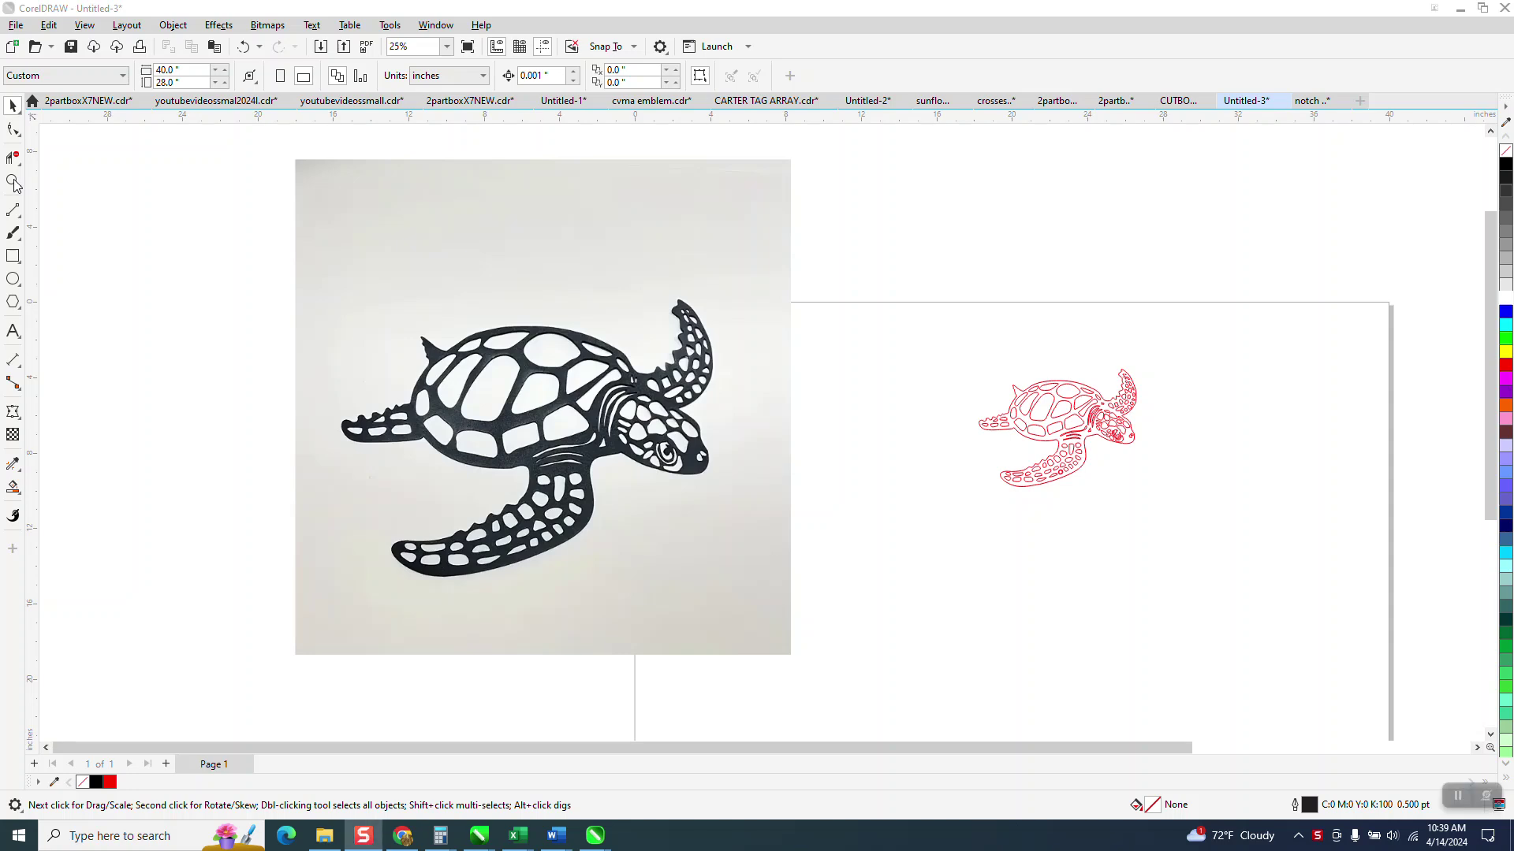
# - Scale the turtle photo down to about 6.77 inches square and move it onto the page beside the red turtle outline
pyautogui.moveTo(457, 337); pyautogui.dragTo(666, 509)
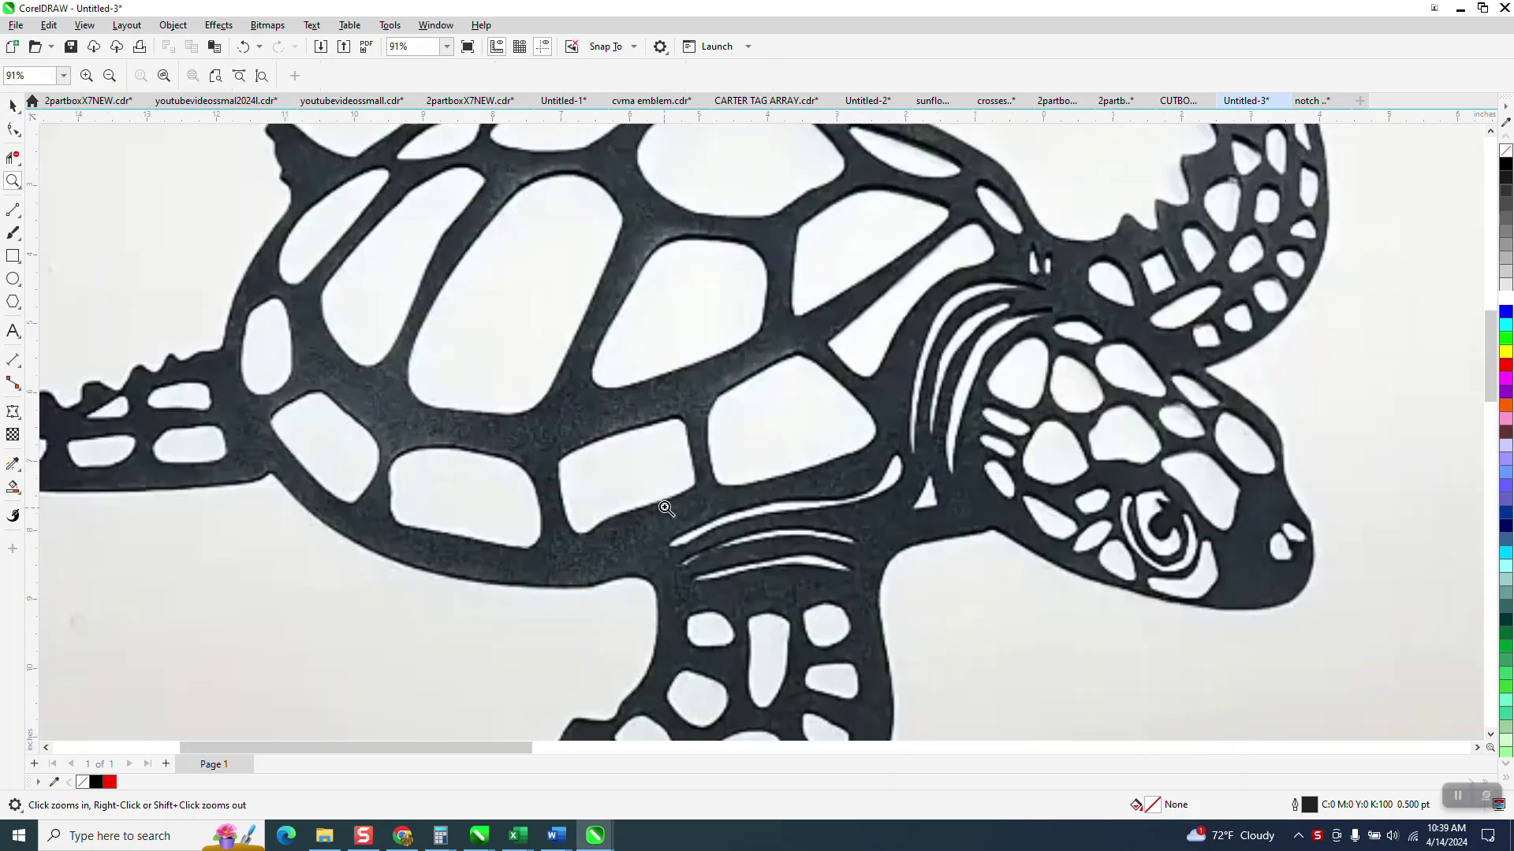
pyautogui.moveTo(371, 382); pyautogui.dragTo(497, 473)
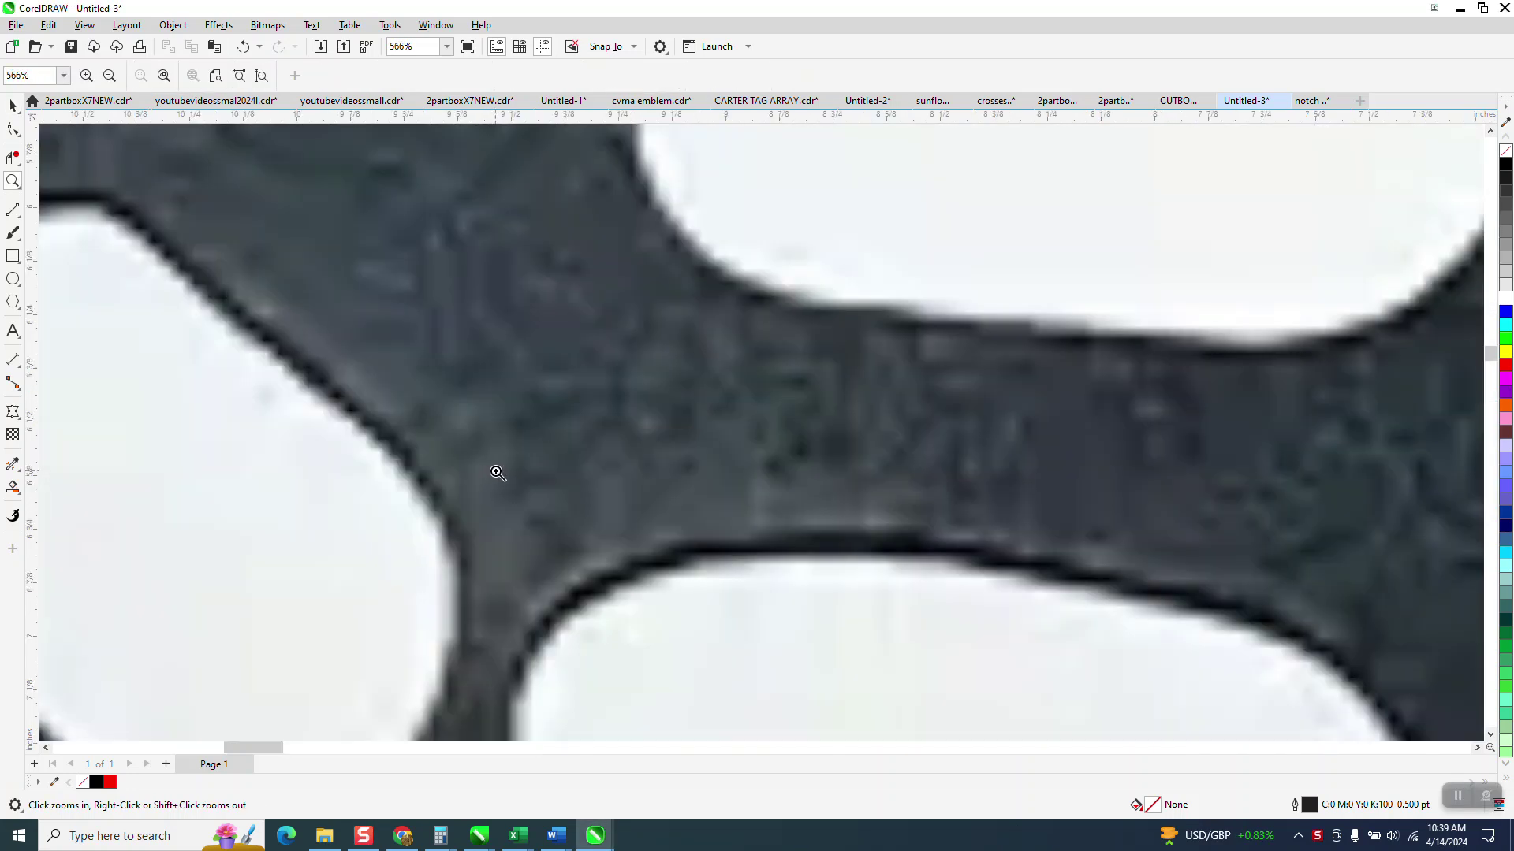
pyautogui.scroll(-6, 495, 469)
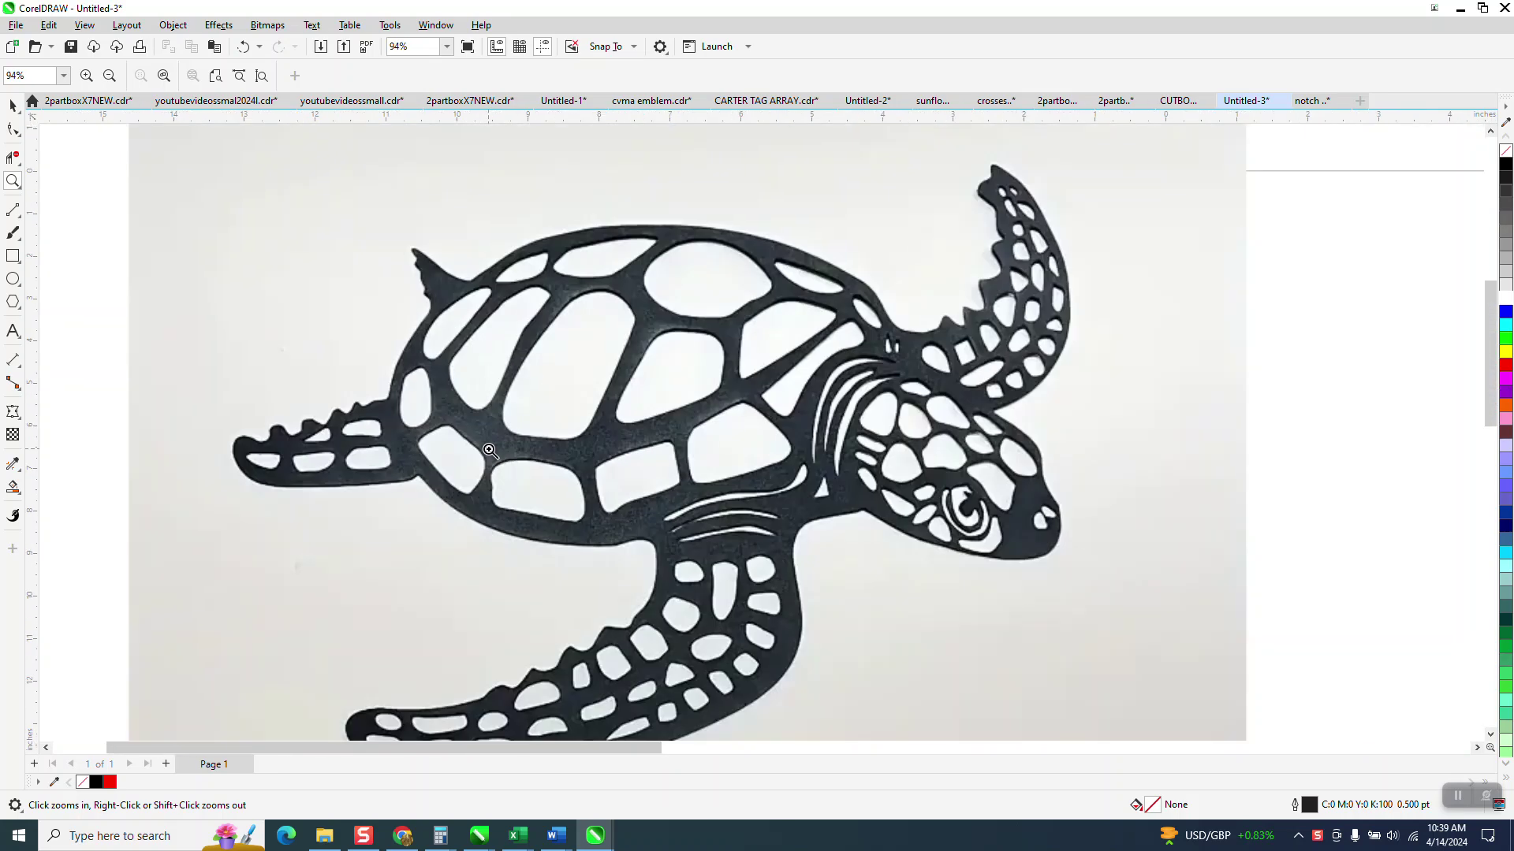
pyautogui.scroll(-3, 490, 450)
pyautogui.click(13, 105)
pyautogui.click(665, 239)
pyautogui.scroll(-1, 665, 238)
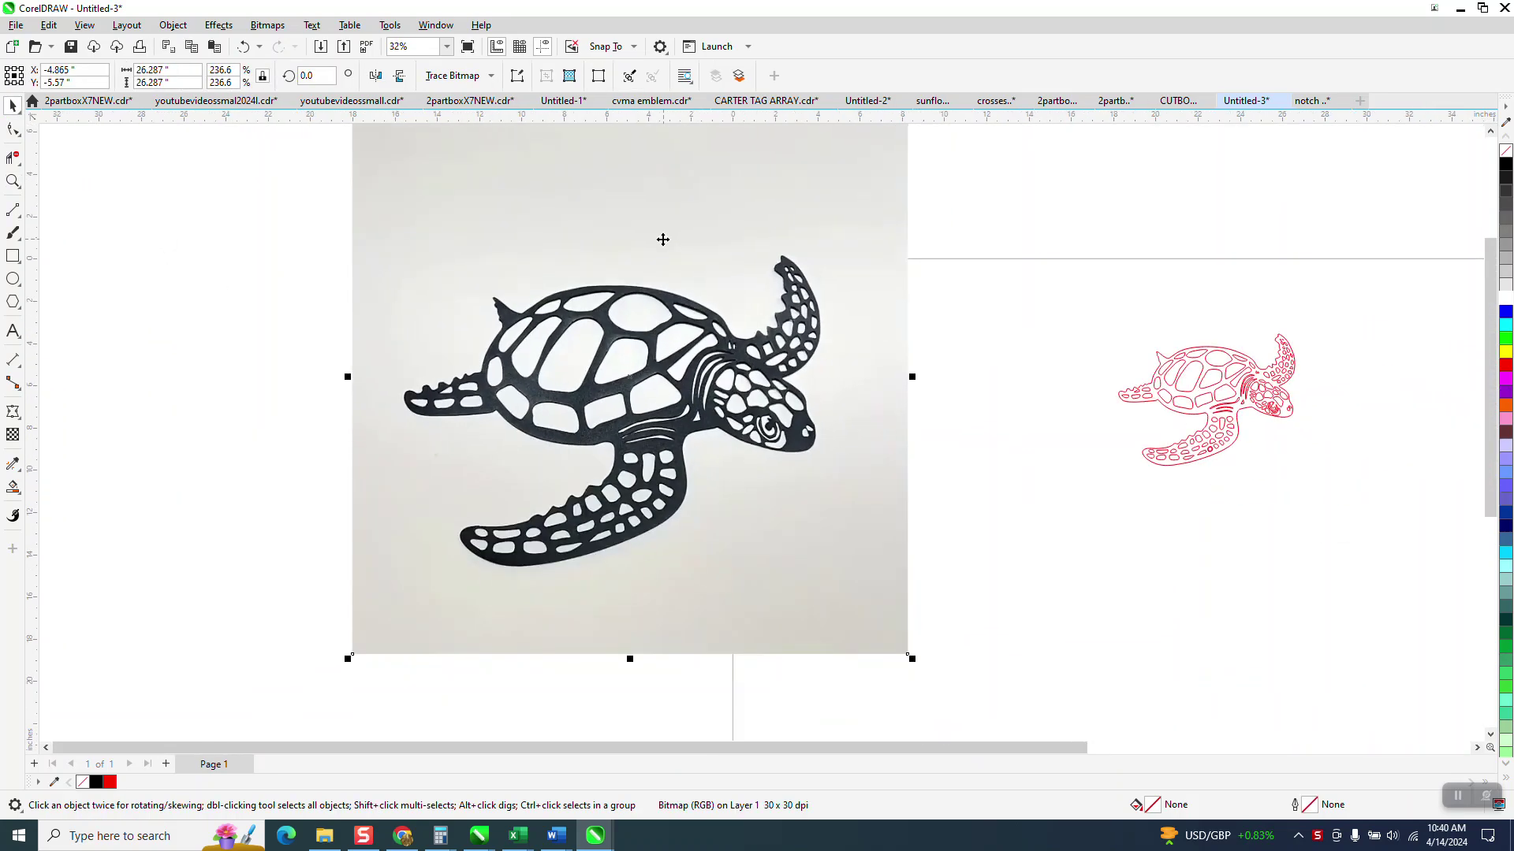
pyautogui.scroll(-1, 665, 238)
pyautogui.click(812, 257)
pyautogui.scroll(-1, 831, 324)
pyautogui.click(855, 184)
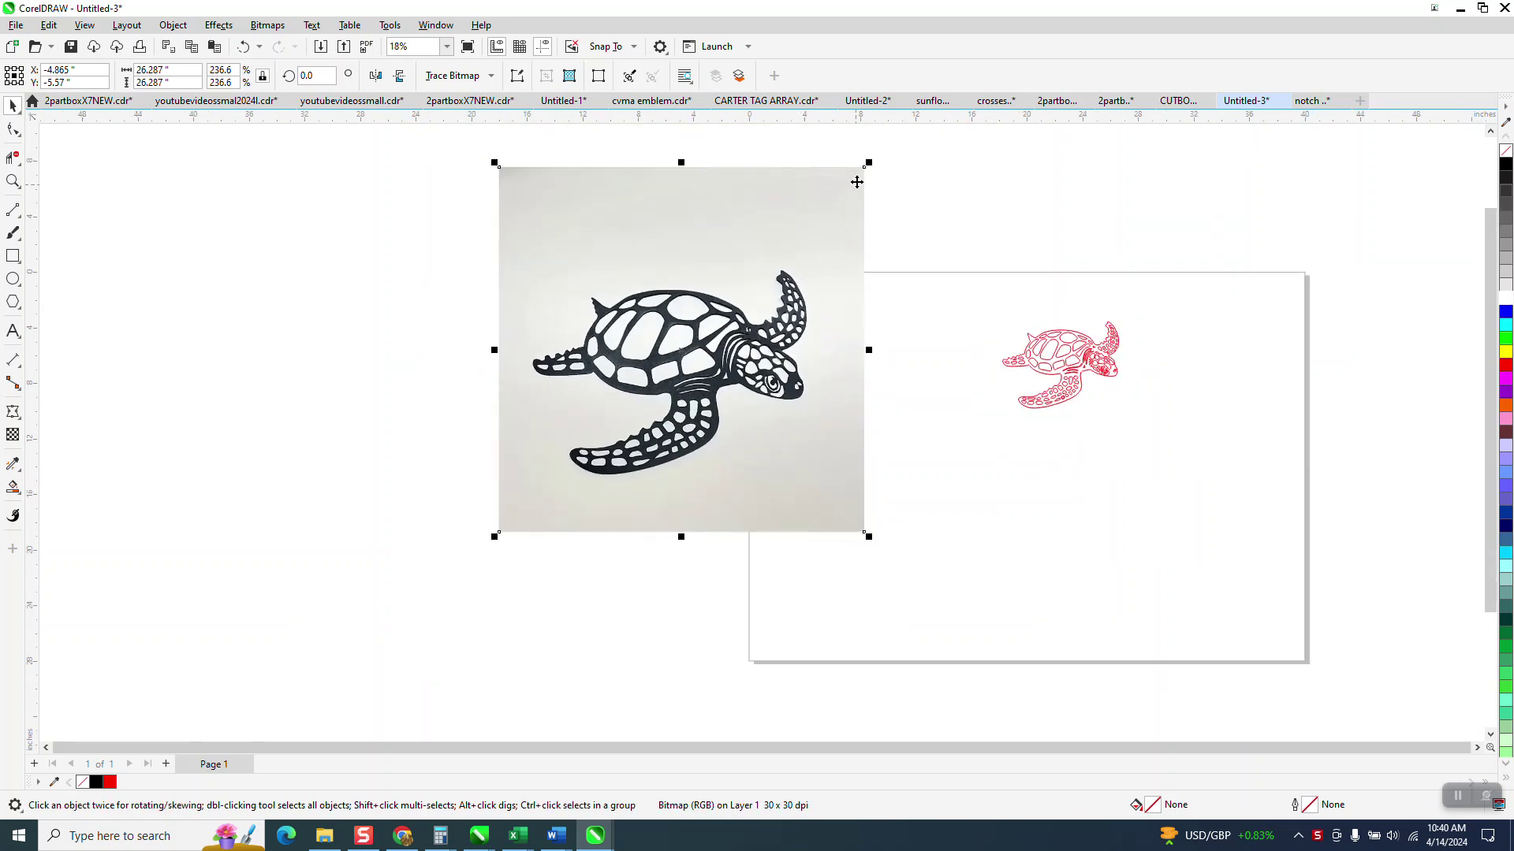
pyautogui.moveTo(868, 163); pyautogui.dragTo(598, 434)
pyautogui.moveTo(536, 478); pyautogui.dragTo(820, 346)
# - Crop the turtle photo closely around the turtle, to about 5.58 by 4.36 inches
pyautogui.click(12, 181)
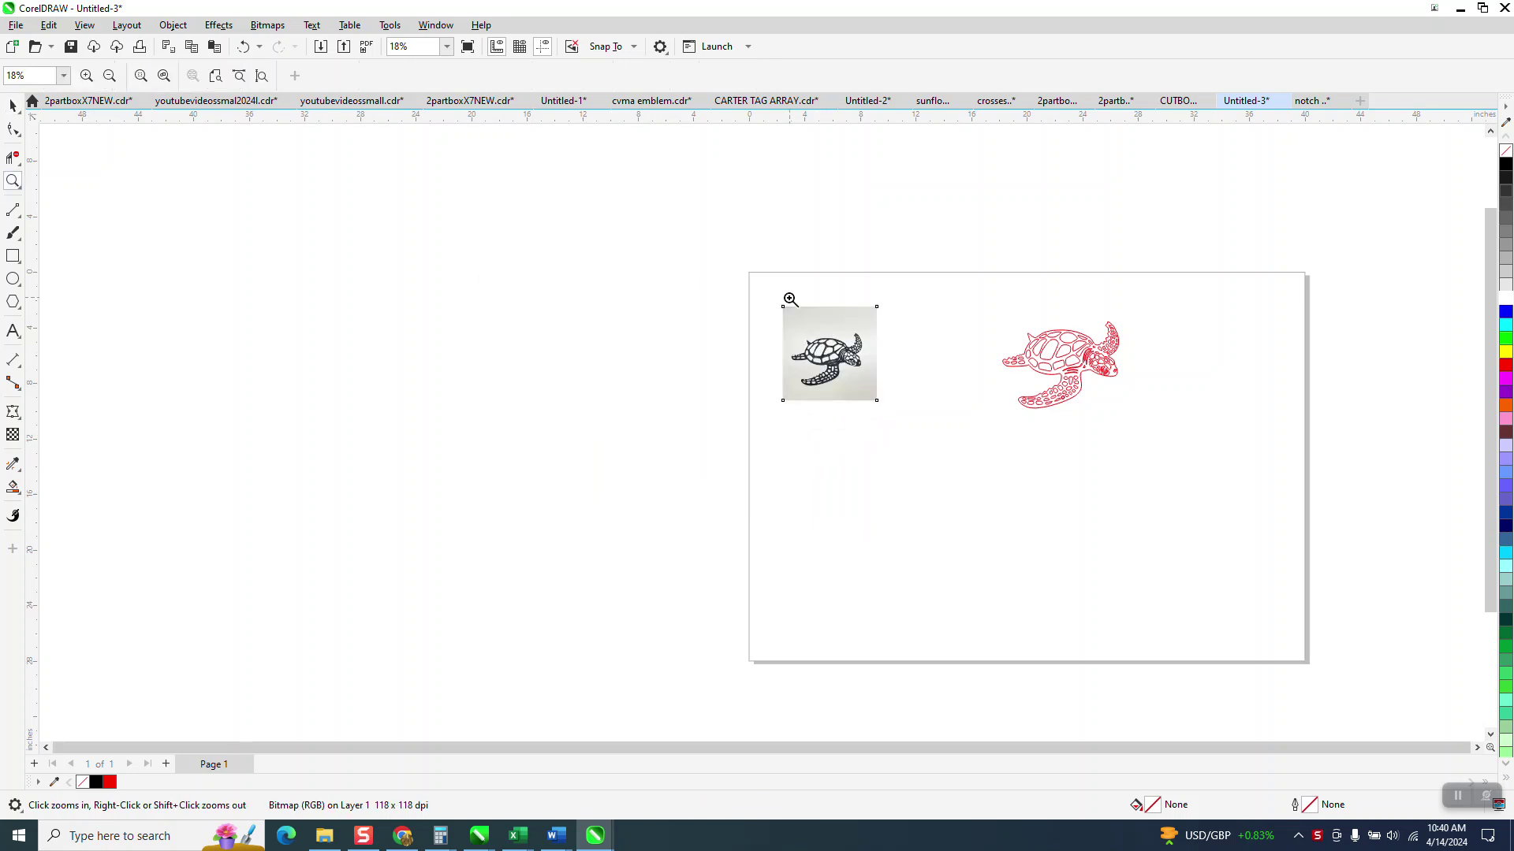
pyautogui.moveTo(878, 426); pyautogui.dragTo(784, 301)
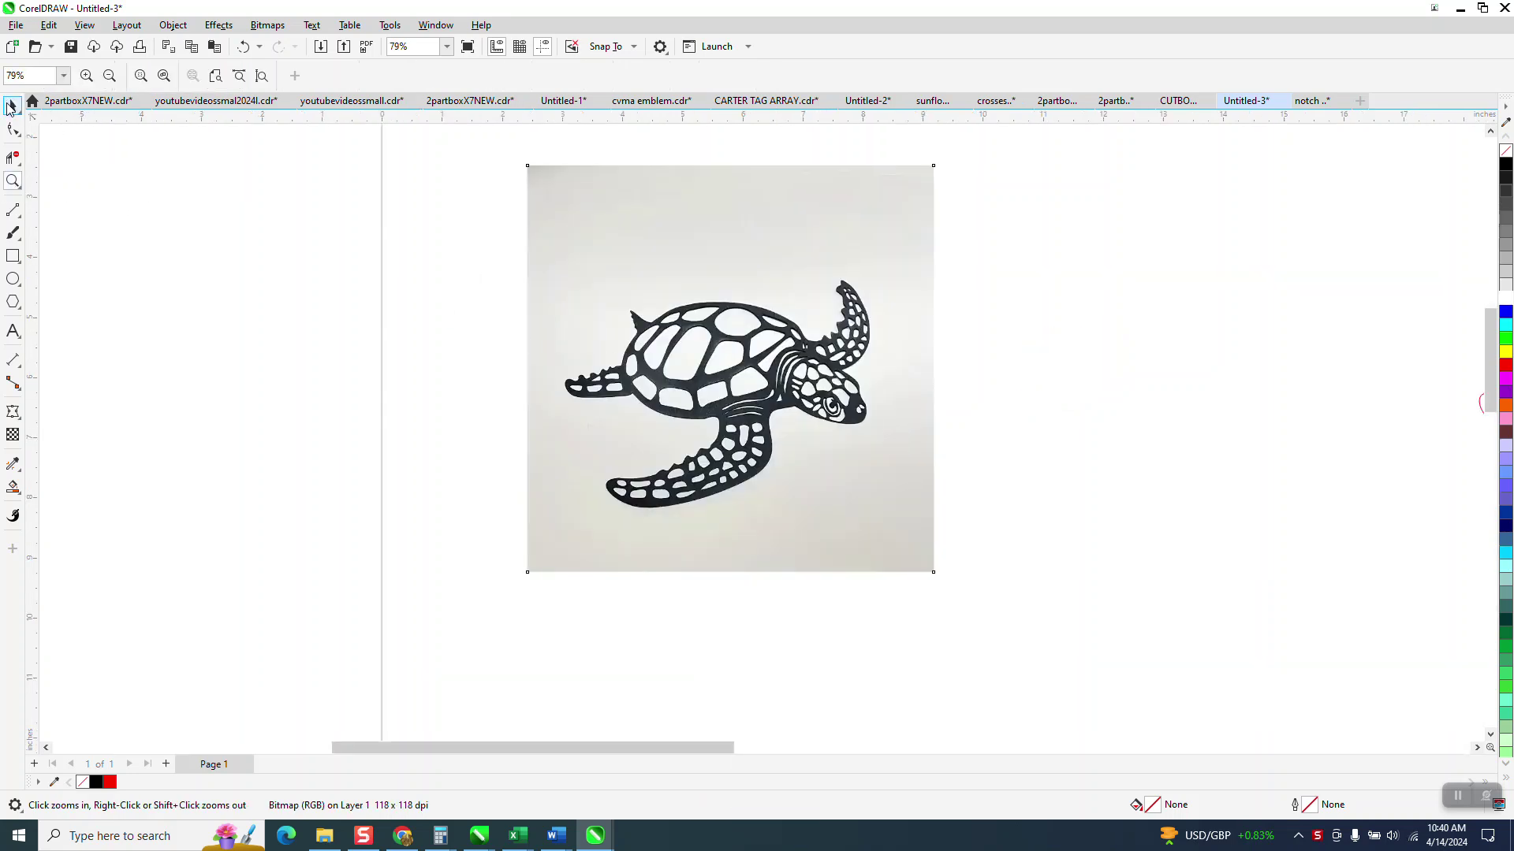
pyautogui.click(10, 107)
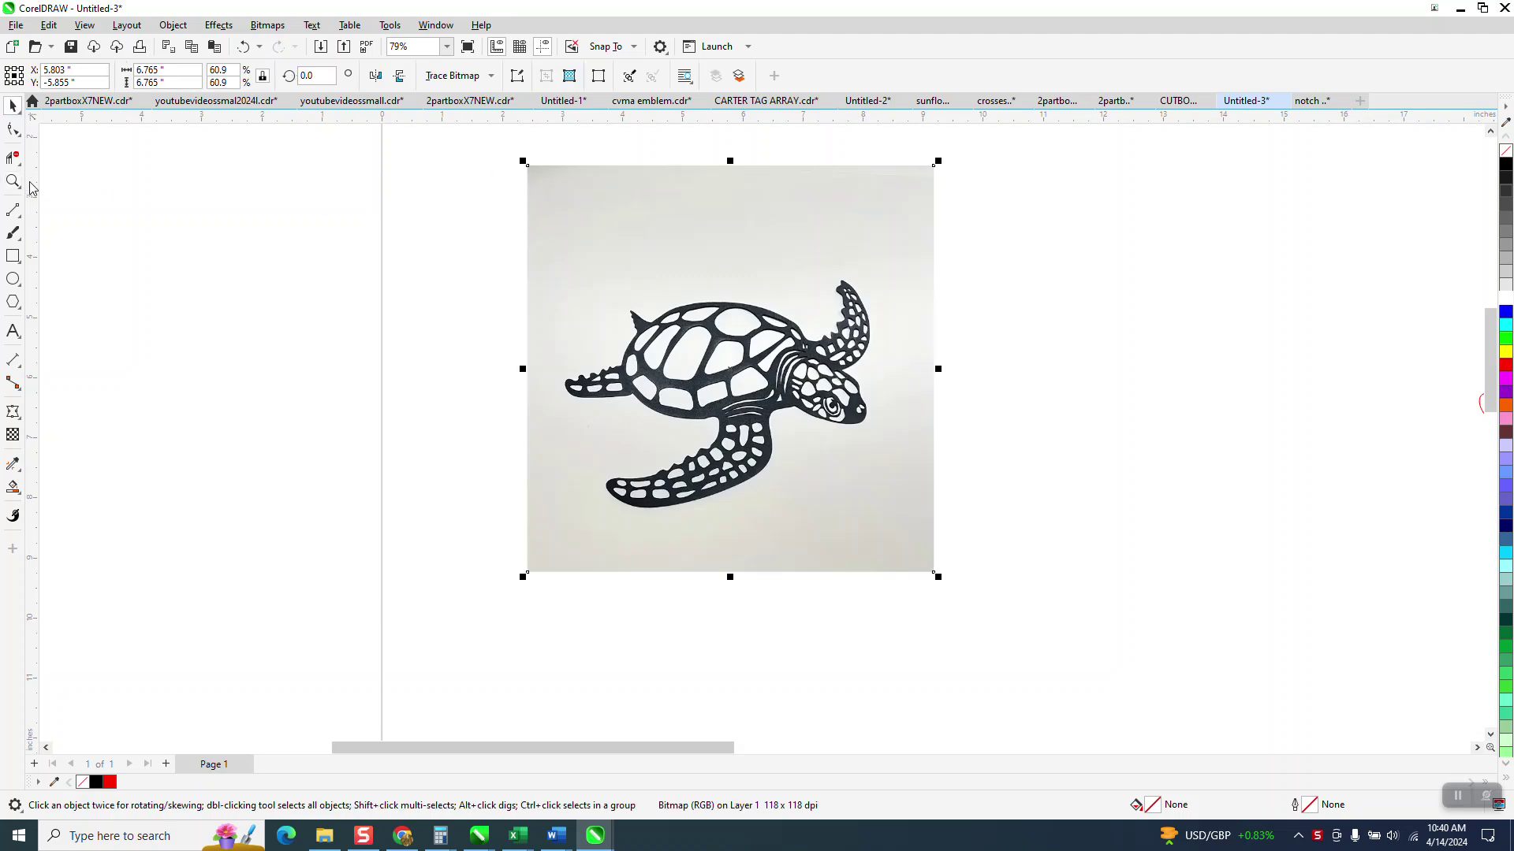
pyautogui.click(13, 157)
pyautogui.click(70, 167)
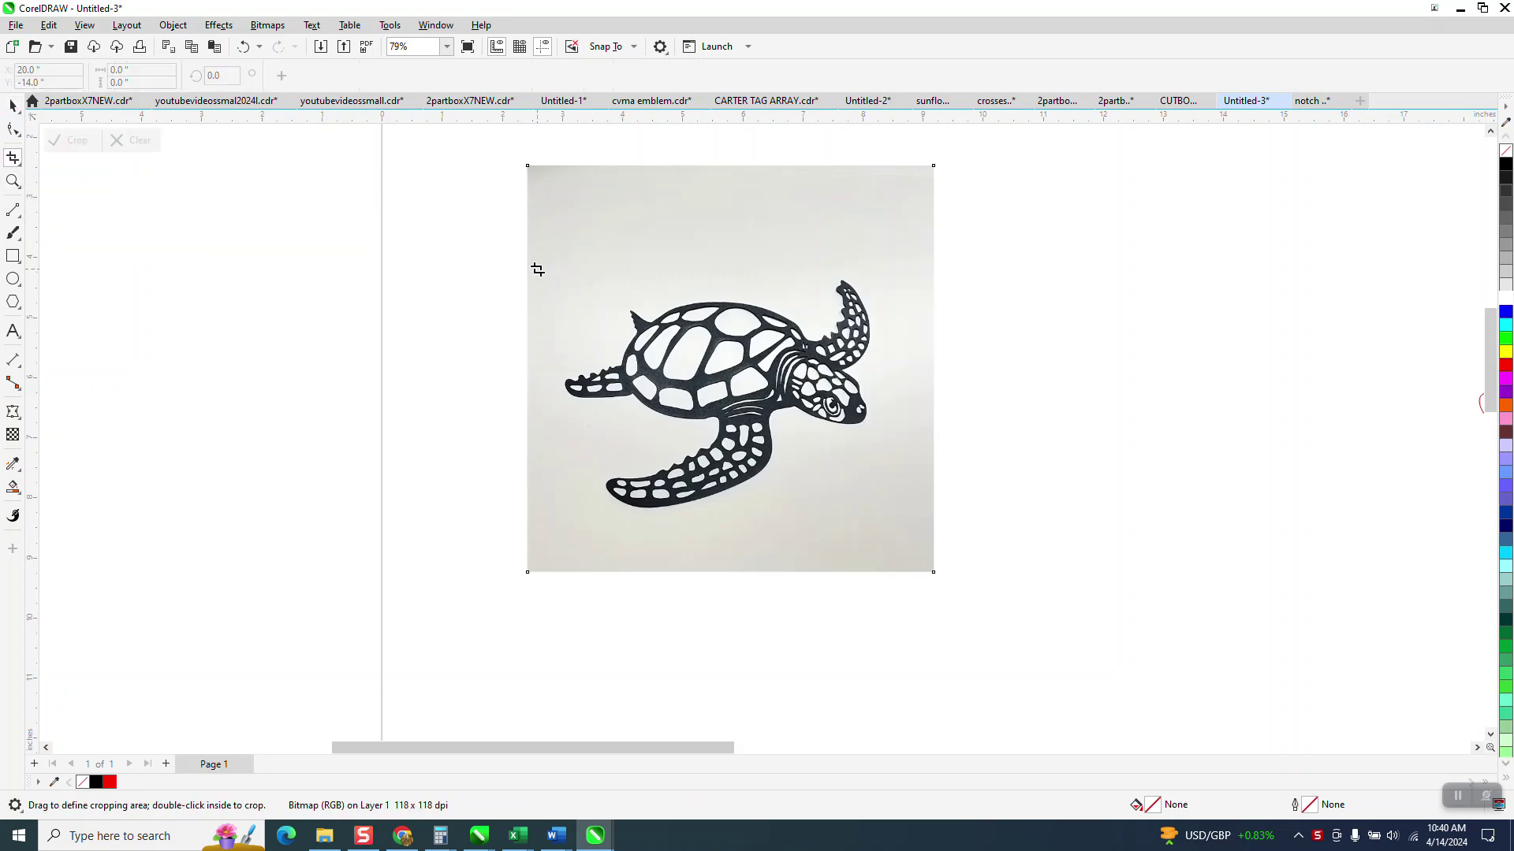
pyautogui.moveTo(552, 255); pyautogui.dragTo(887, 516)
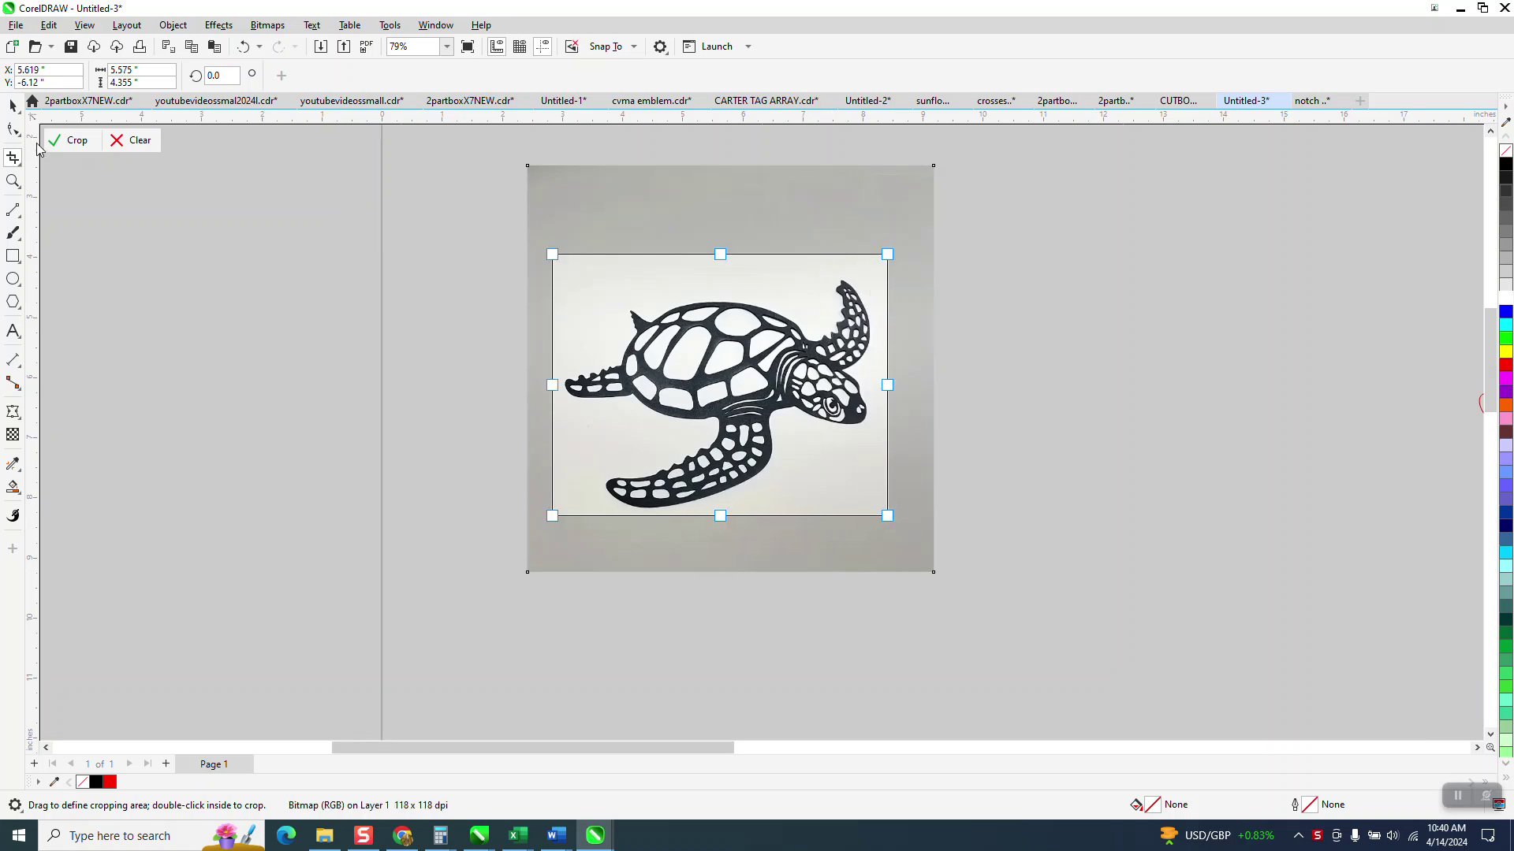
pyautogui.click(71, 142)
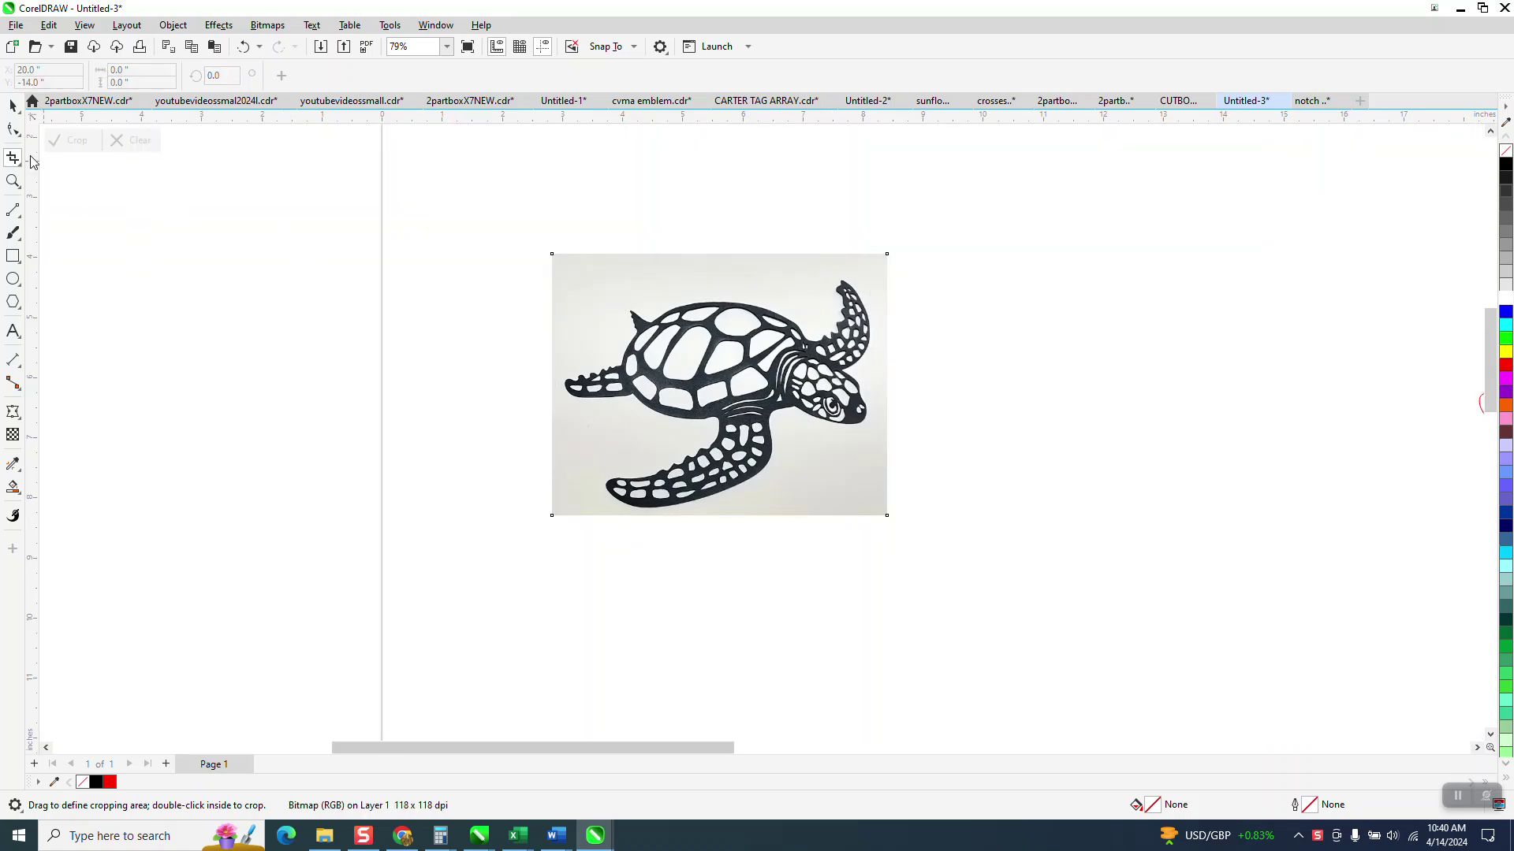
# - Outline-trace the cropped photo as Clipart with the default settings and move the traced turtle off to the right of the photo
pyautogui.click(12, 105)
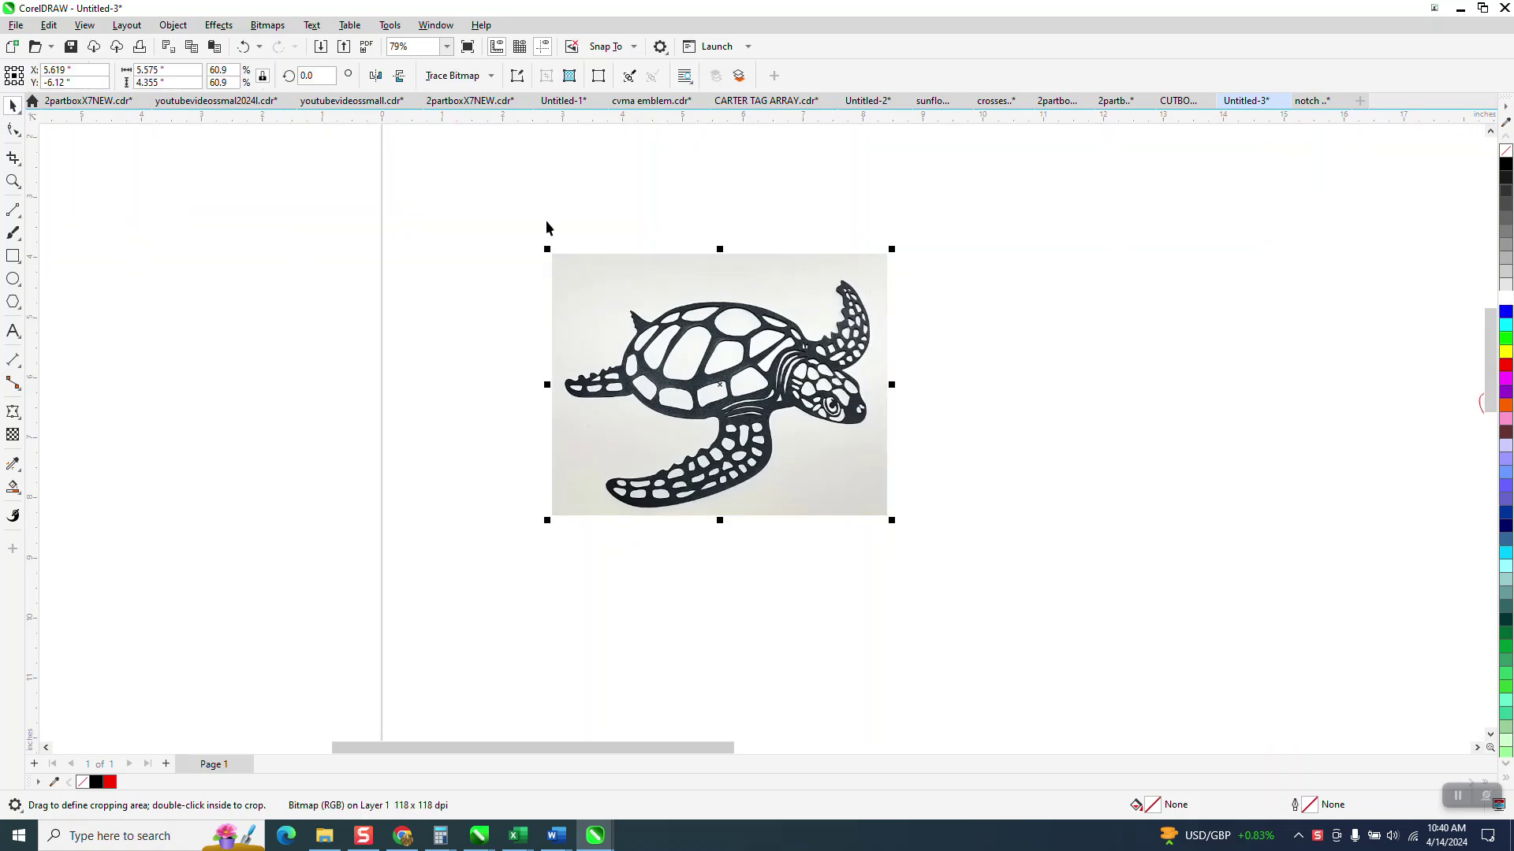
pyautogui.click(490, 75)
pyautogui.moveTo(484, 134)
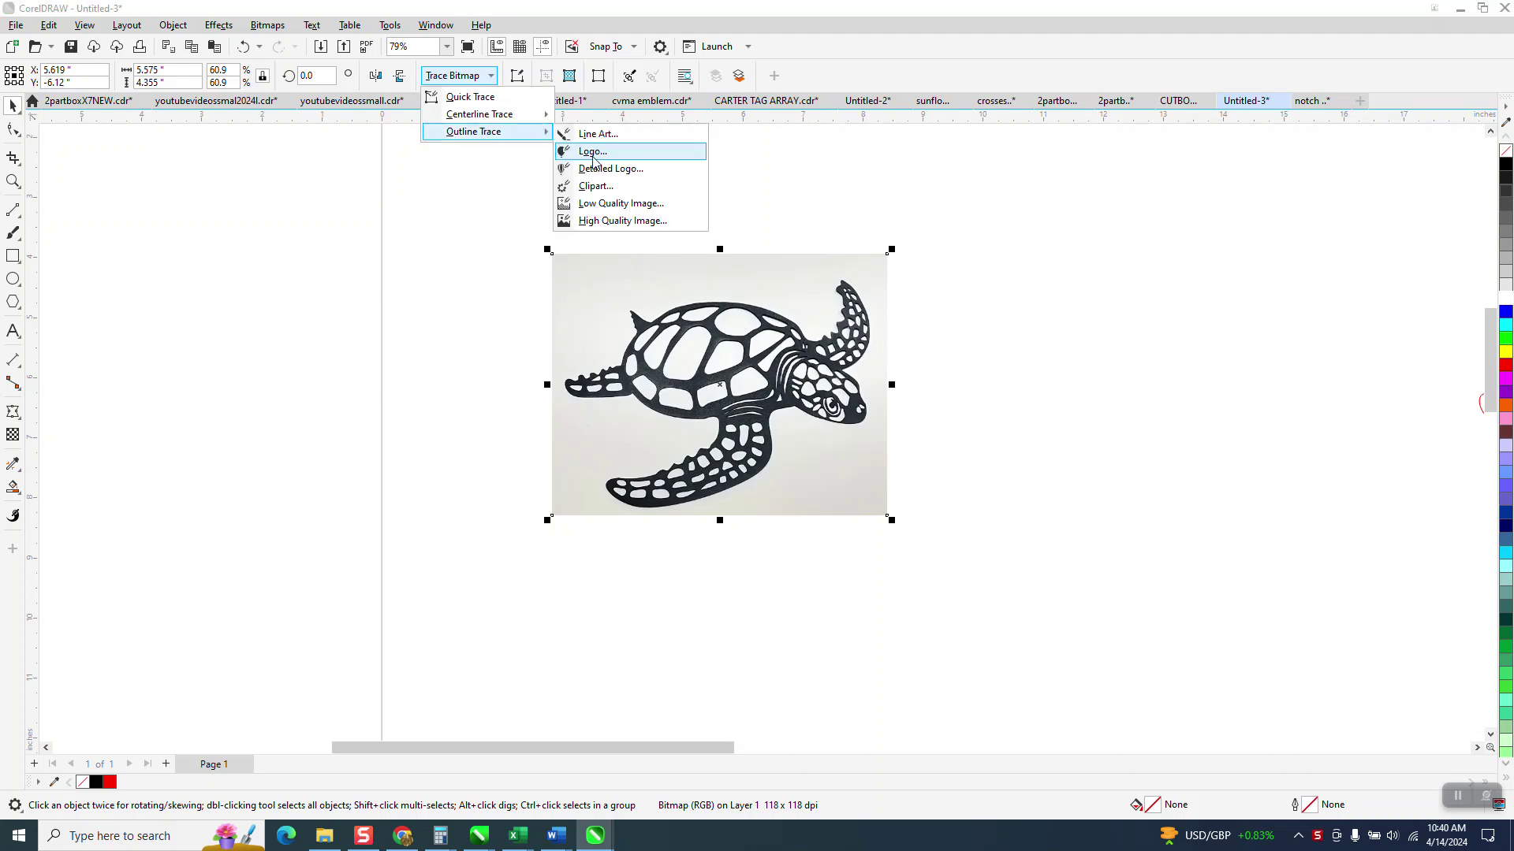
pyautogui.click(597, 187)
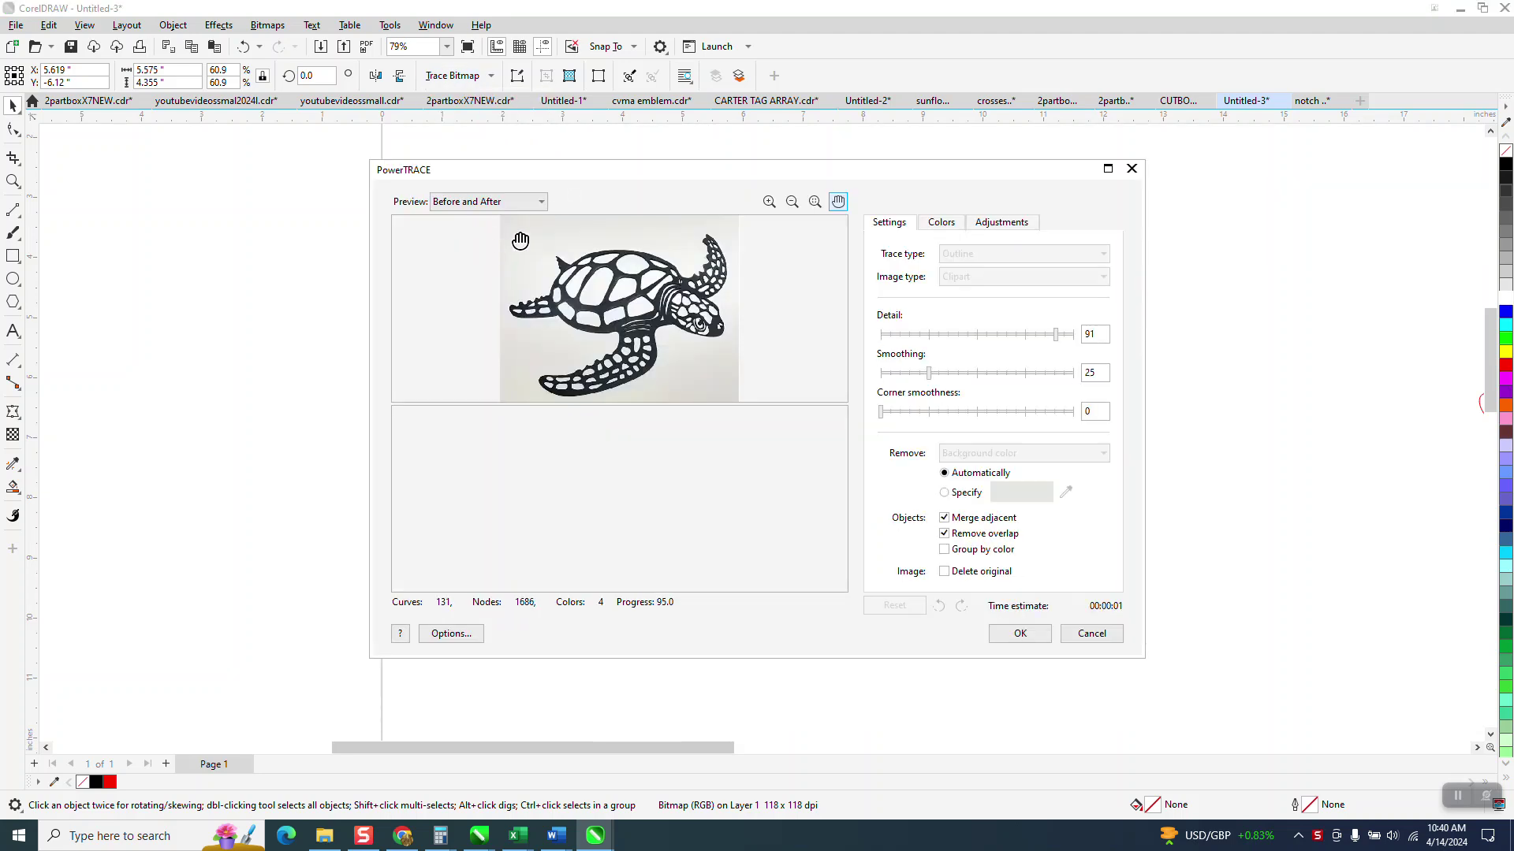
pyautogui.click(1020, 633)
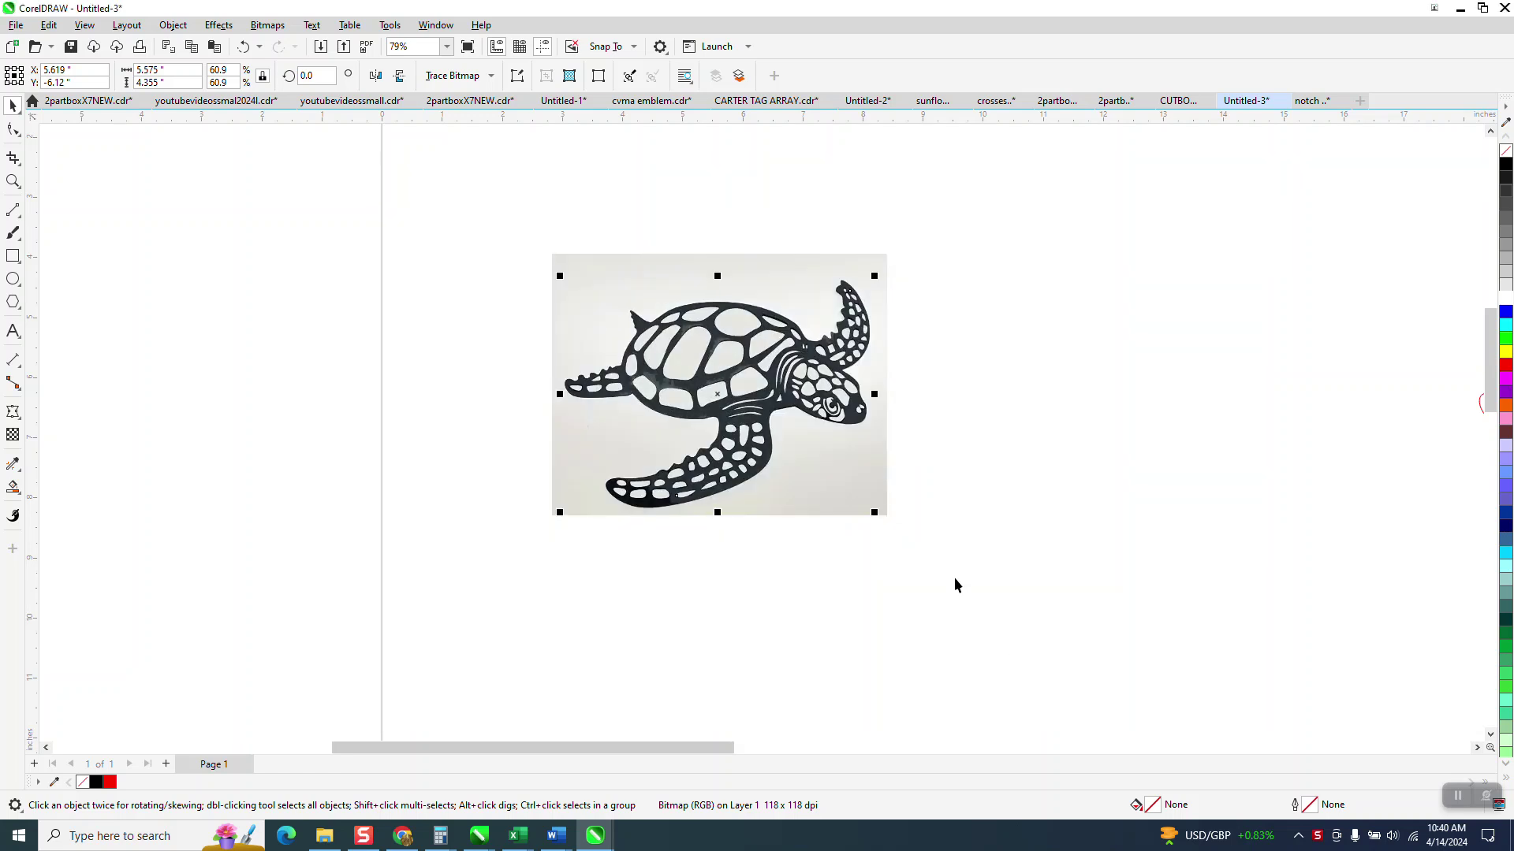
pyautogui.moveTo(920, 405)
pyautogui.mouseDown()
pyautogui.moveTo(1104, 405)
pyautogui.moveTo(1096, 378)
pyautogui.mouseUp()
# - Examine the traced turtle up close, especially the shell edges and the stray grey patches around its cells
pyautogui.click(13, 182)
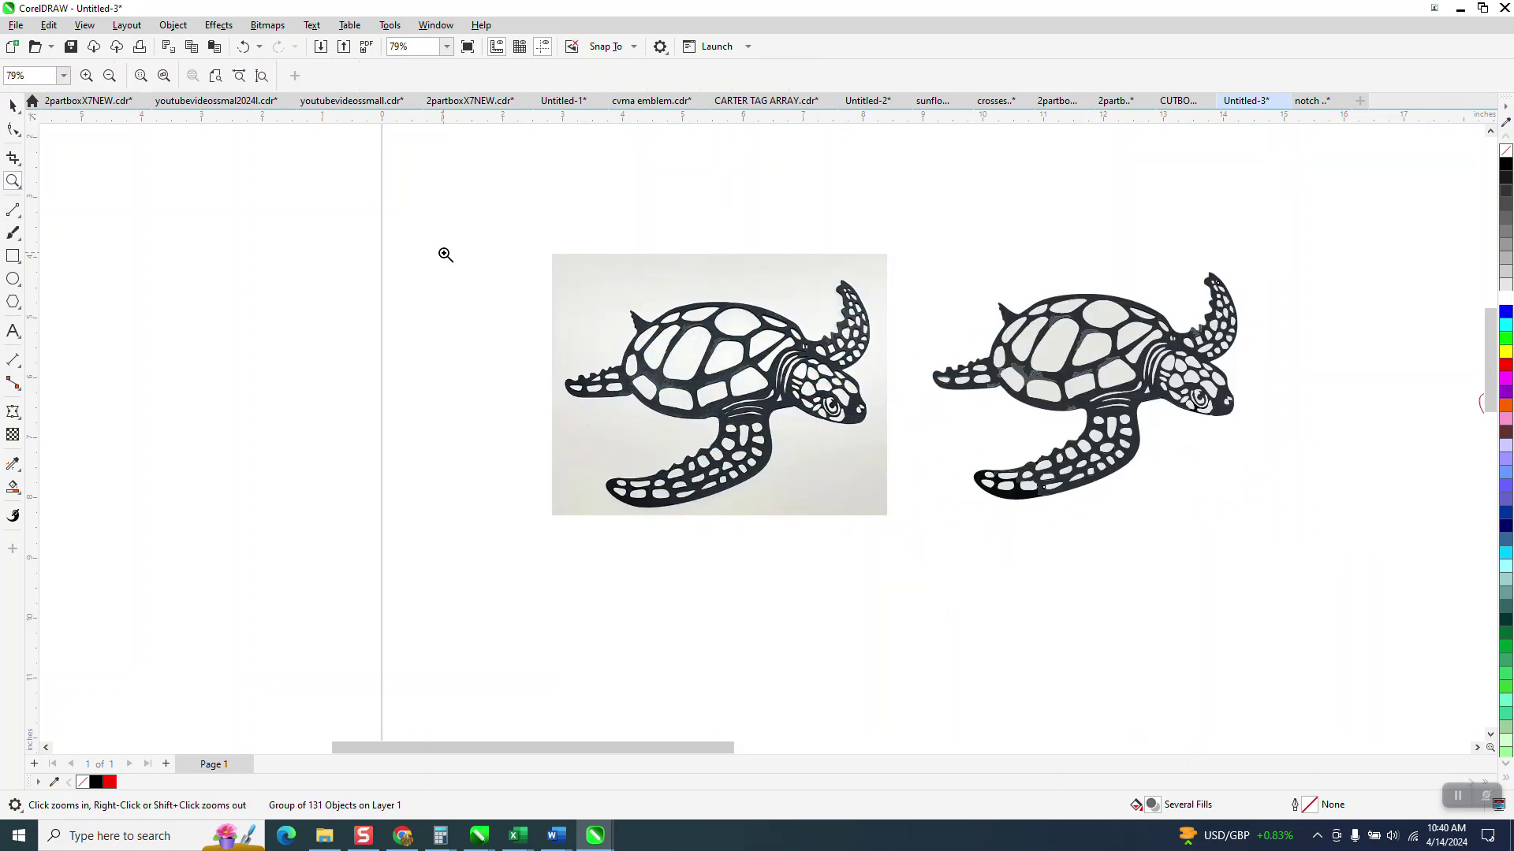
pyautogui.moveTo(902, 291); pyautogui.dragTo(1341, 517)
pyautogui.click(13, 105)
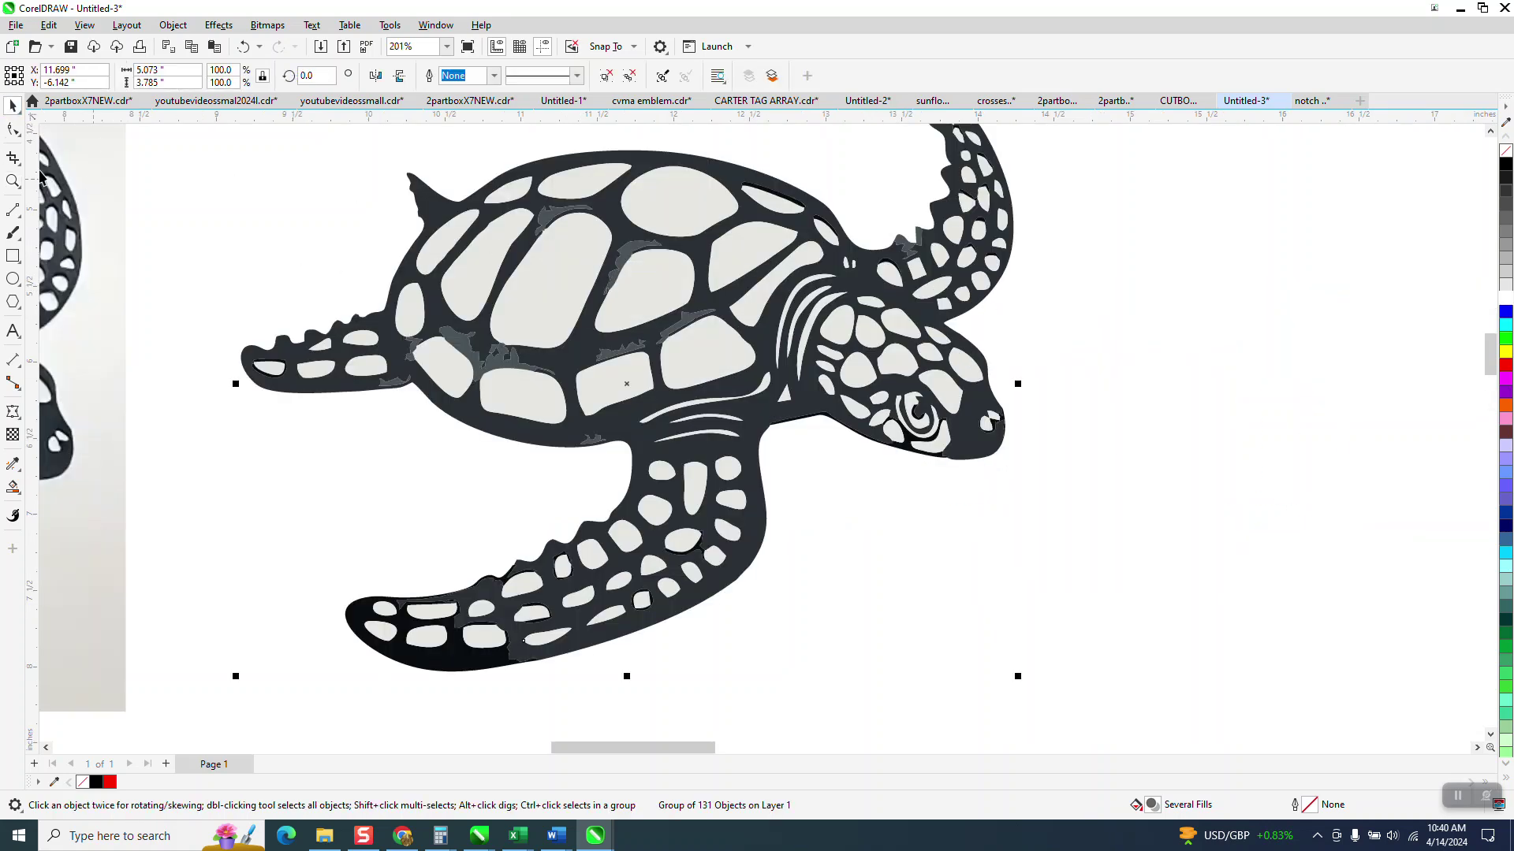
pyautogui.click(12, 181)
pyautogui.moveTo(578, 236); pyautogui.dragTo(706, 315)
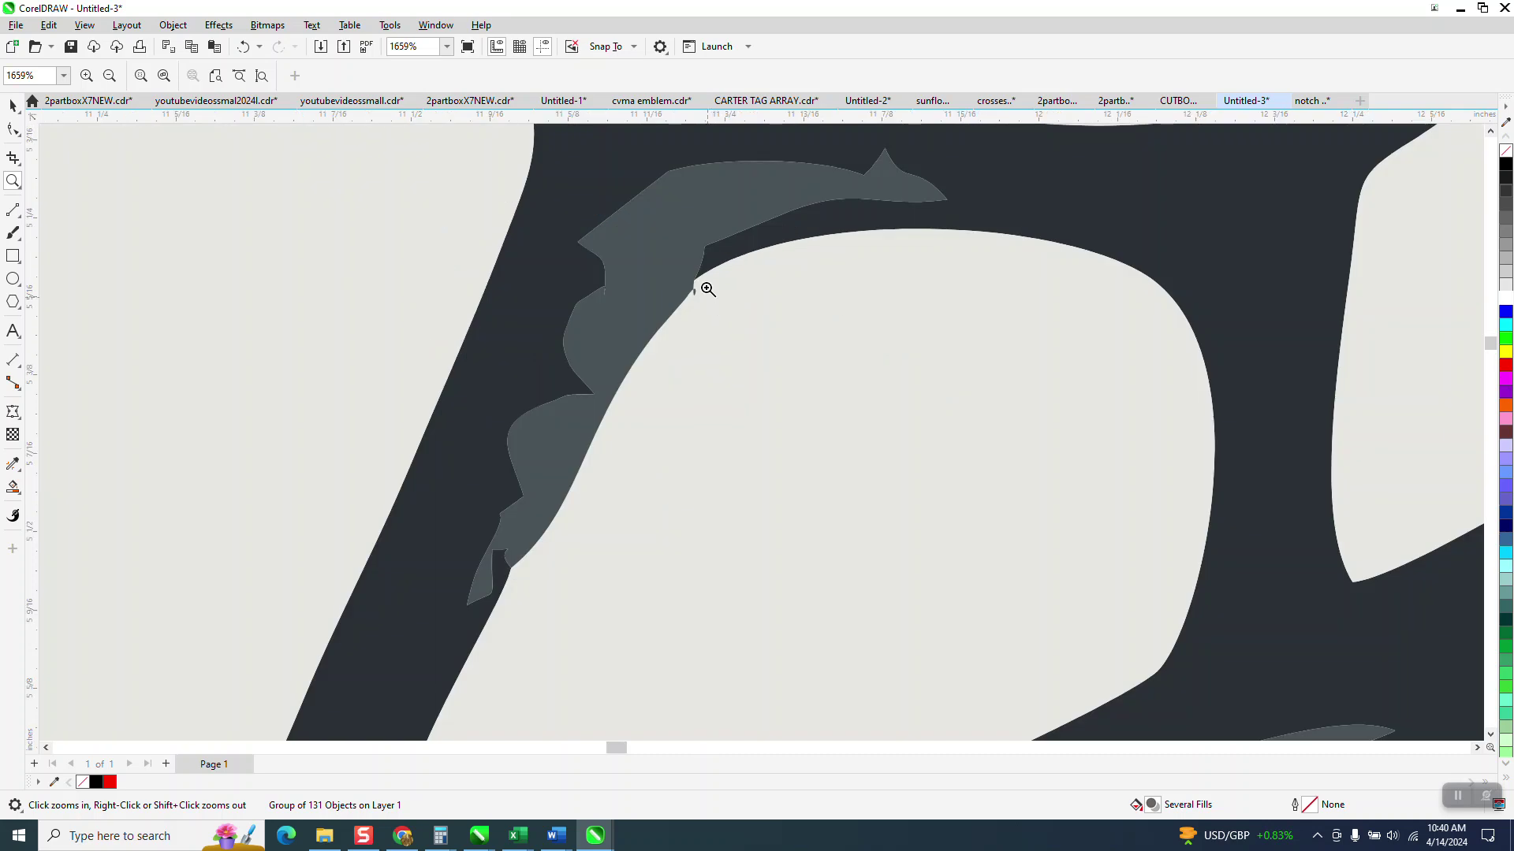
pyautogui.scroll(-2, 696, 301)
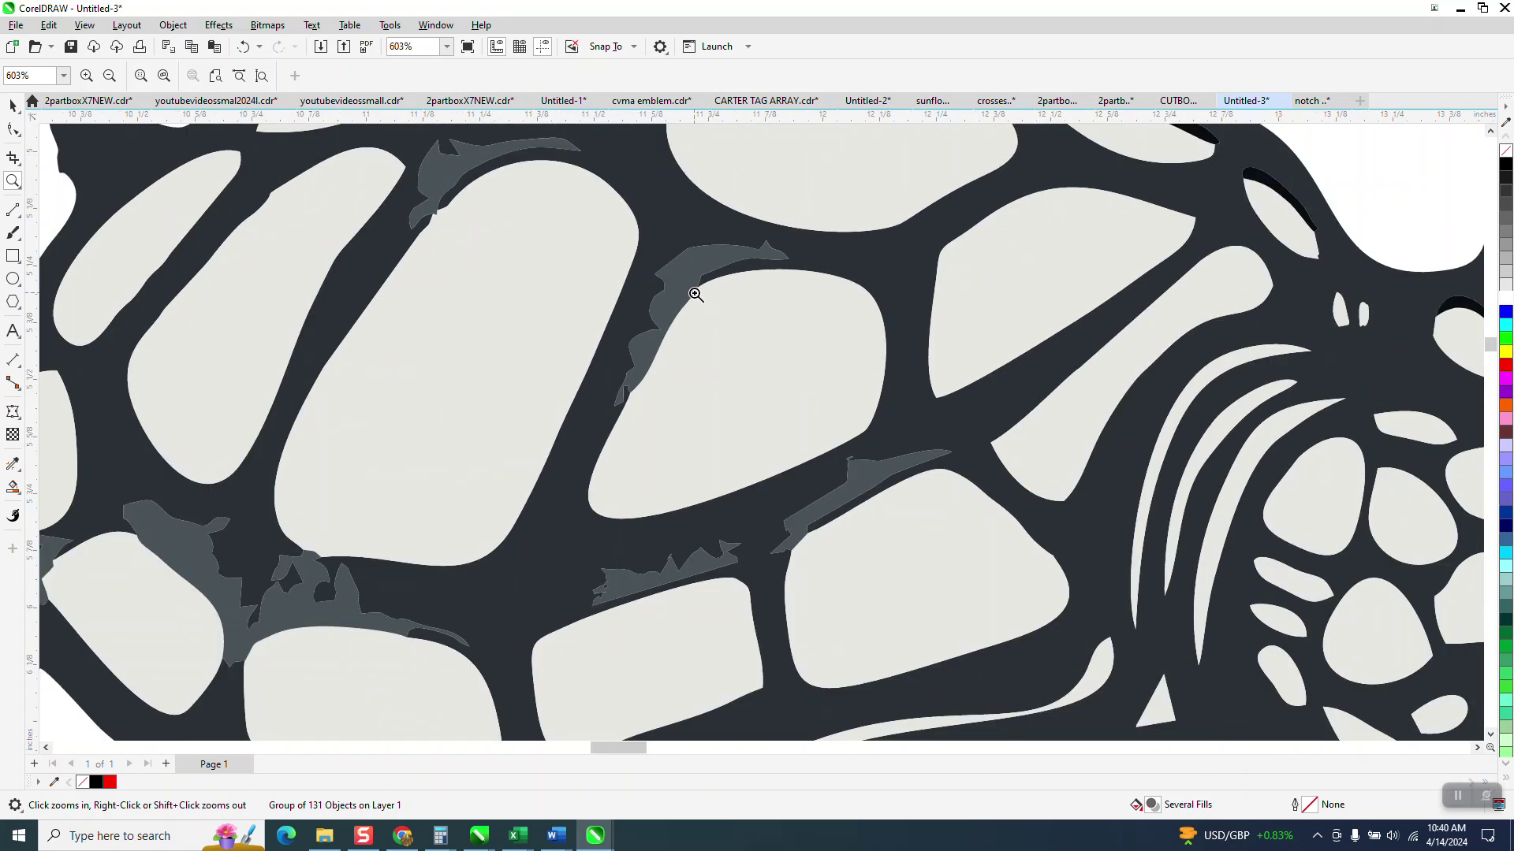
pyautogui.scroll(-2, 443, 578)
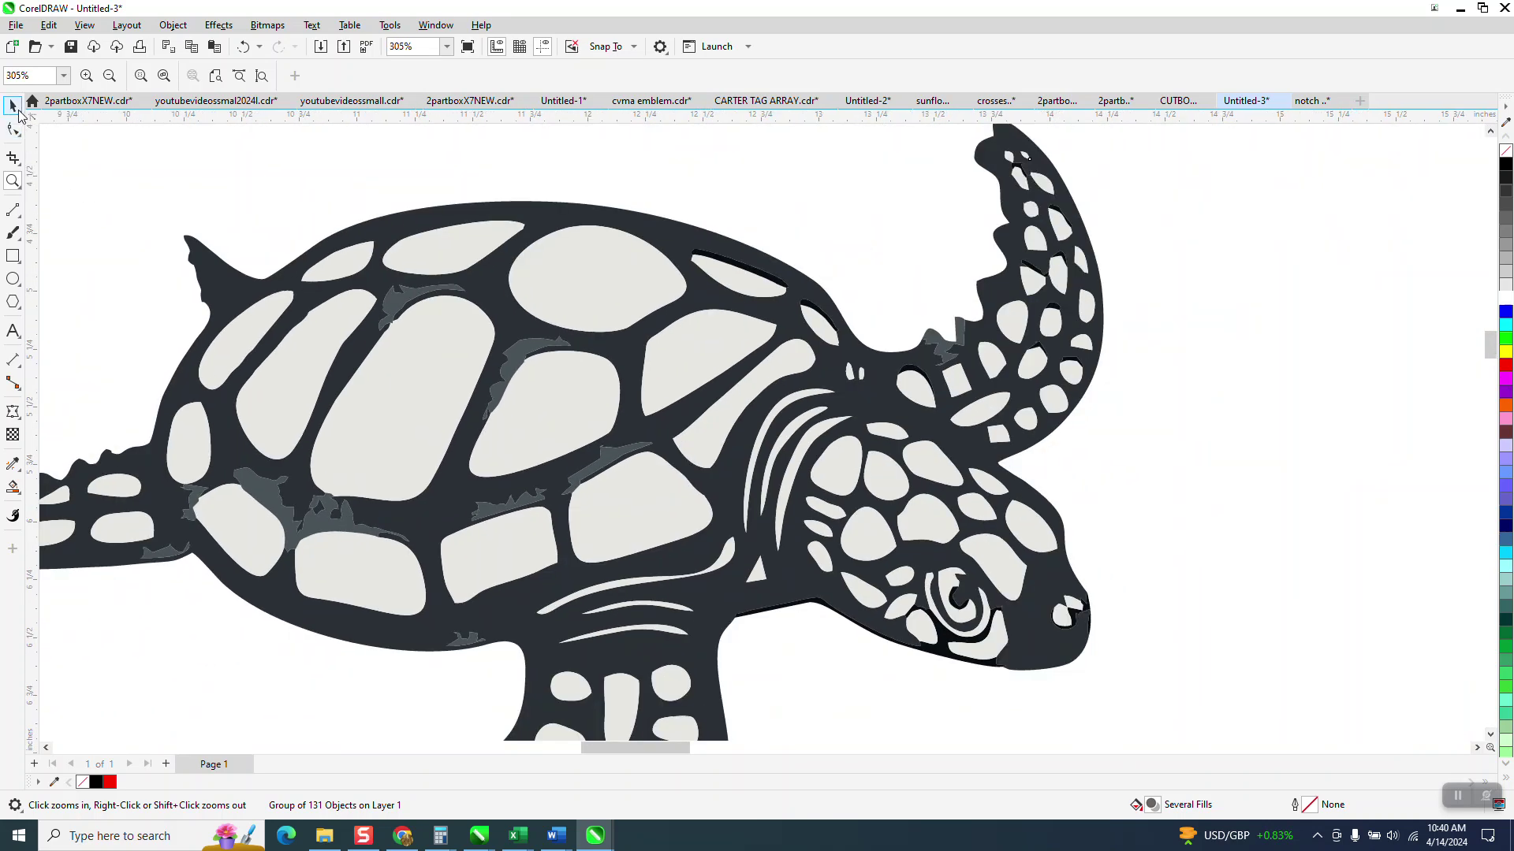
pyautogui.scroll(-2, 552, 252)
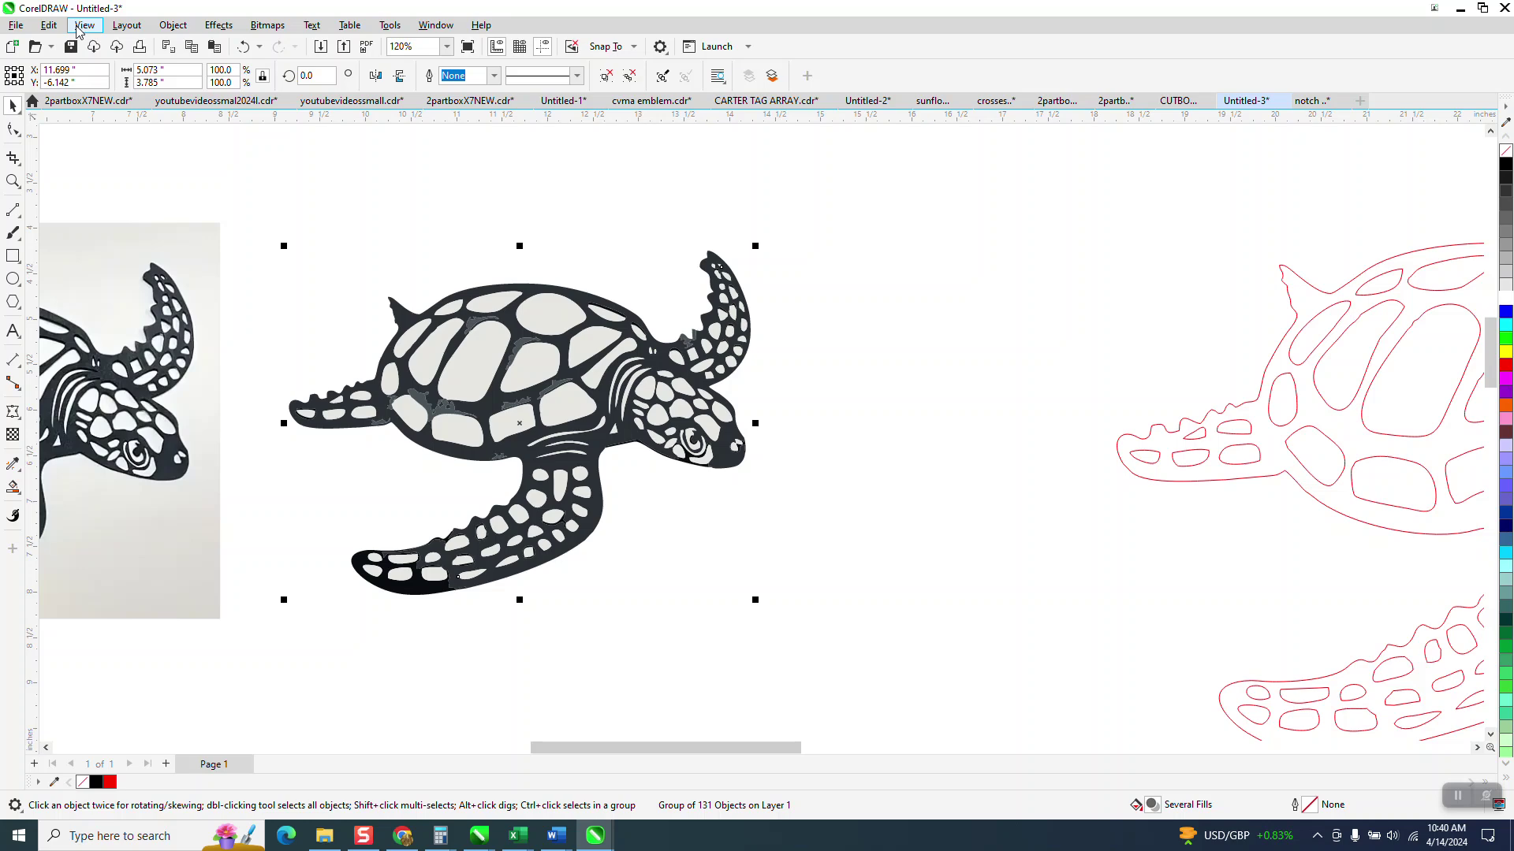
# - Open Find and Replace for objects and ungroup the traced turtle
pyautogui.click(49, 26)
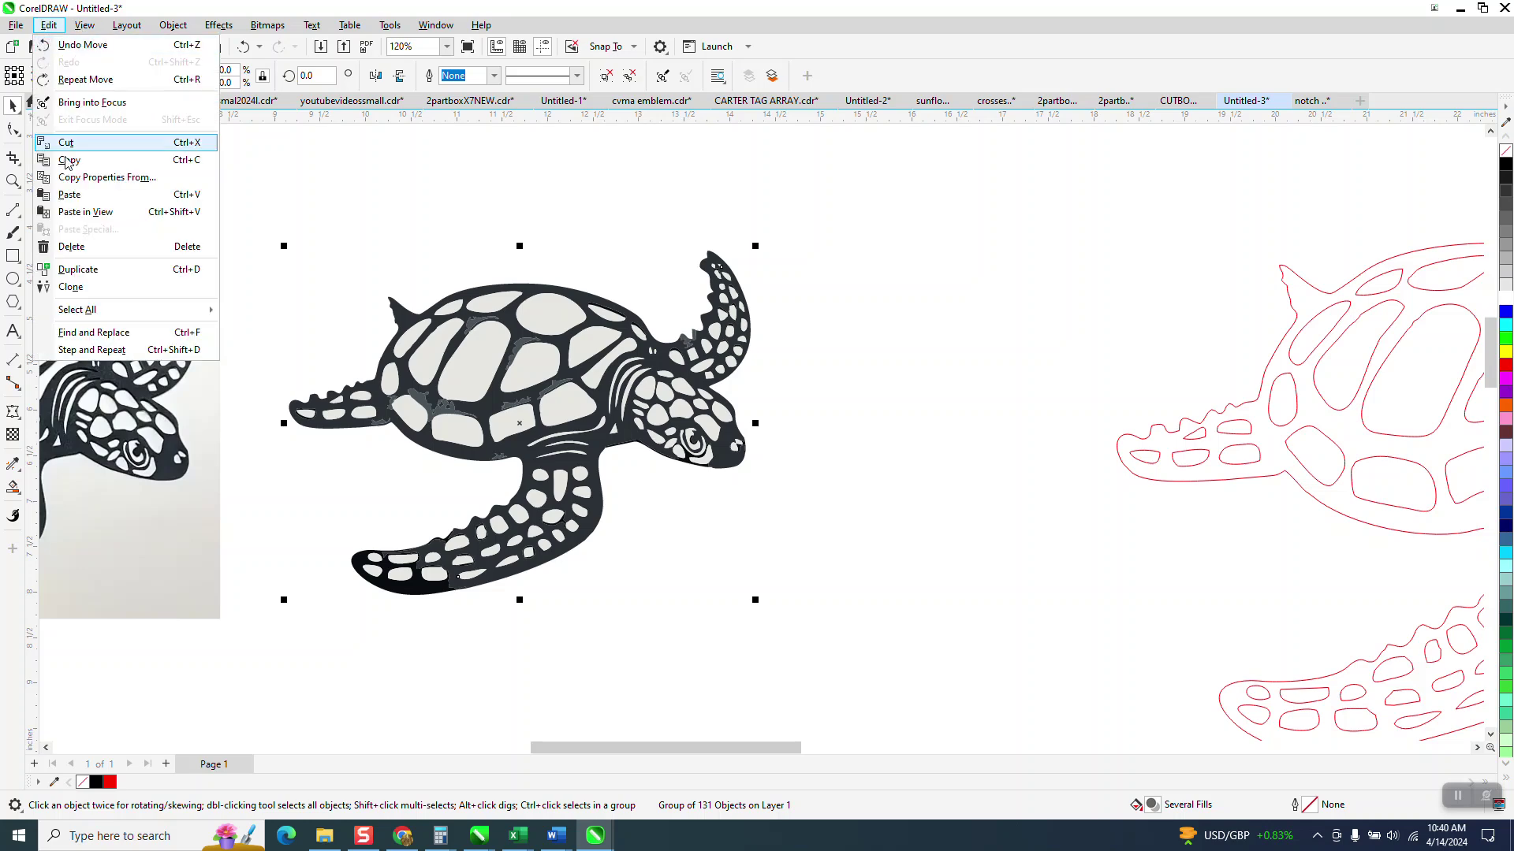
pyautogui.click(130, 333)
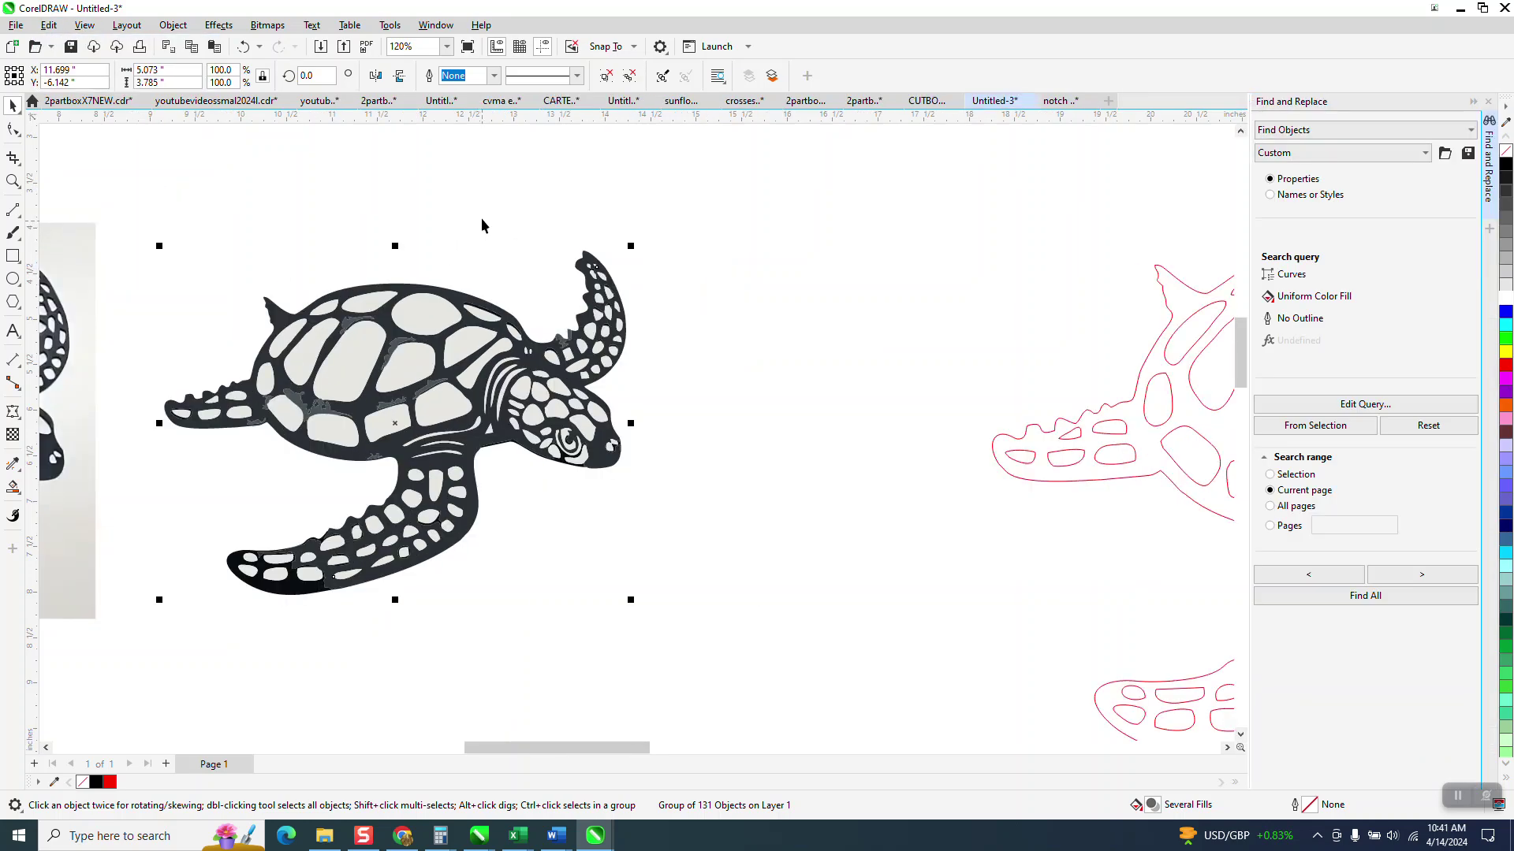
pyautogui.click(483, 227)
pyautogui.click(440, 306)
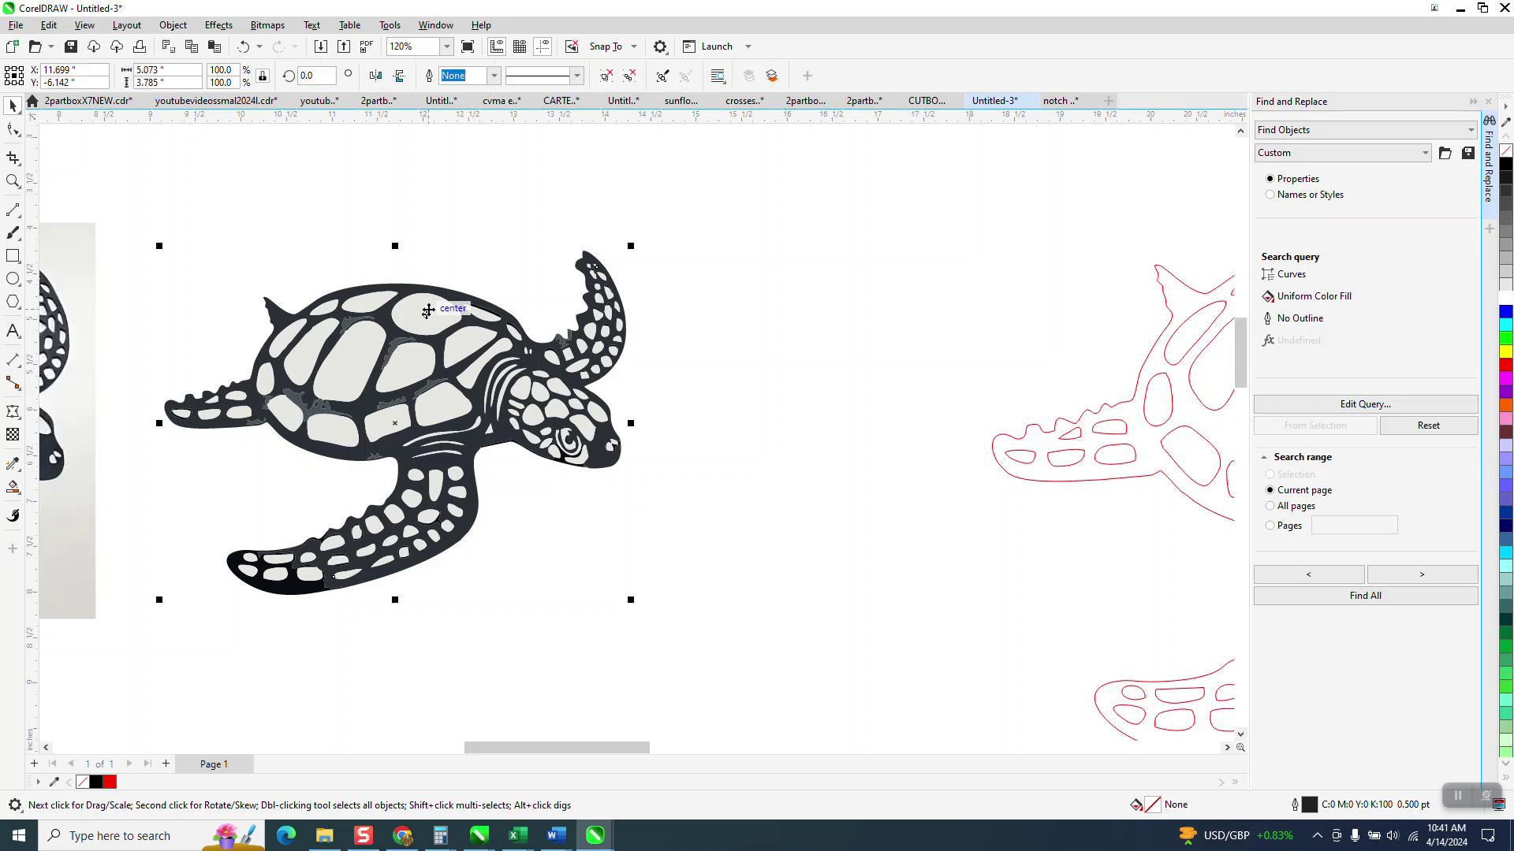
pyautogui.click(169, 27)
pyautogui.moveTo(211, 296)
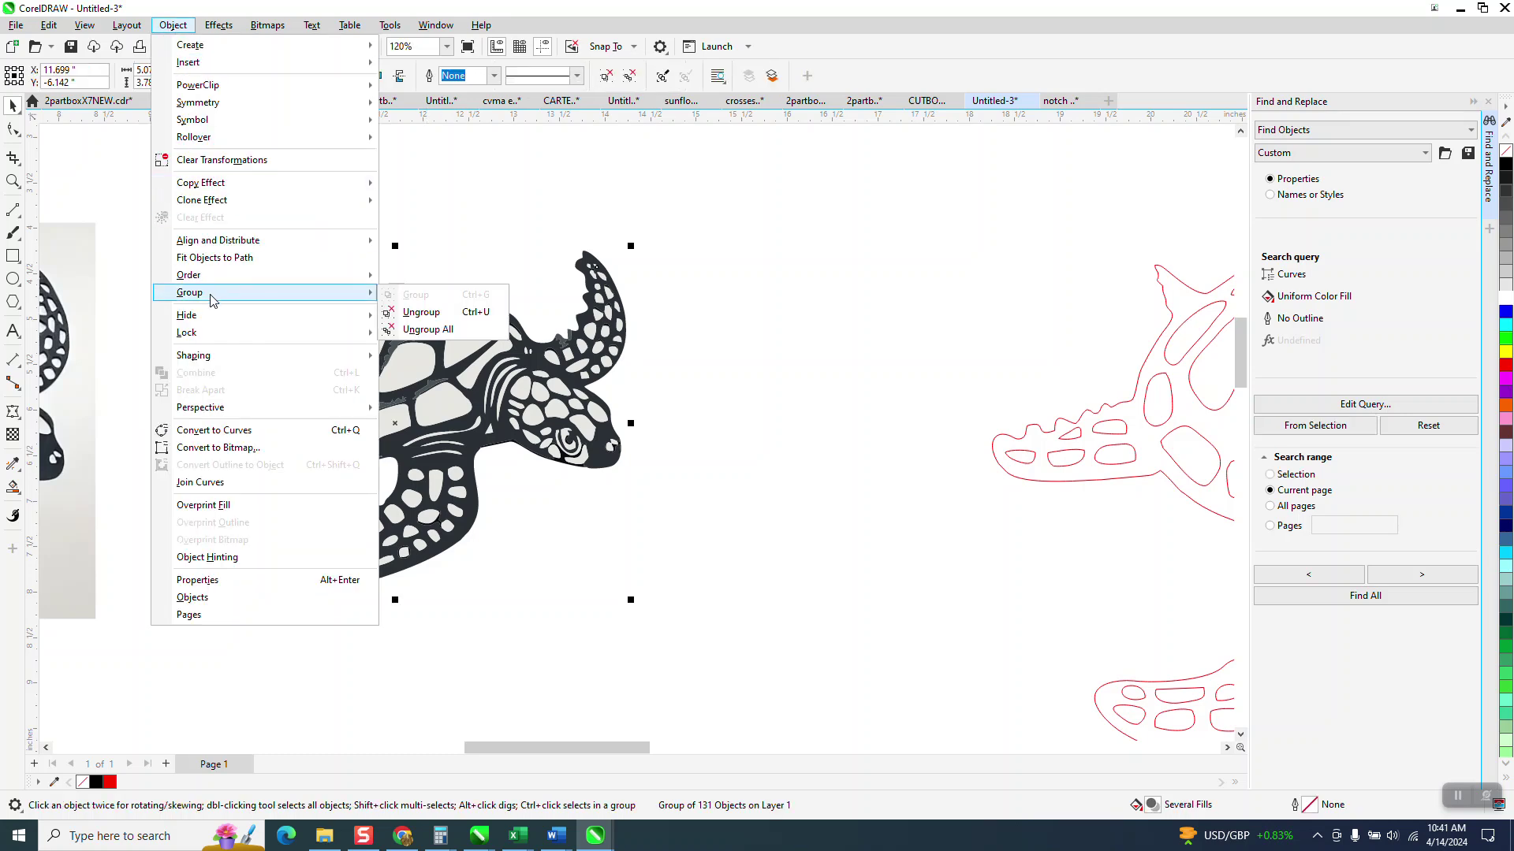
pyautogui.click(418, 312)
# - Find all curves on the current page matching the light grey fill of a top shell cell and delete them
pyautogui.click(425, 306)
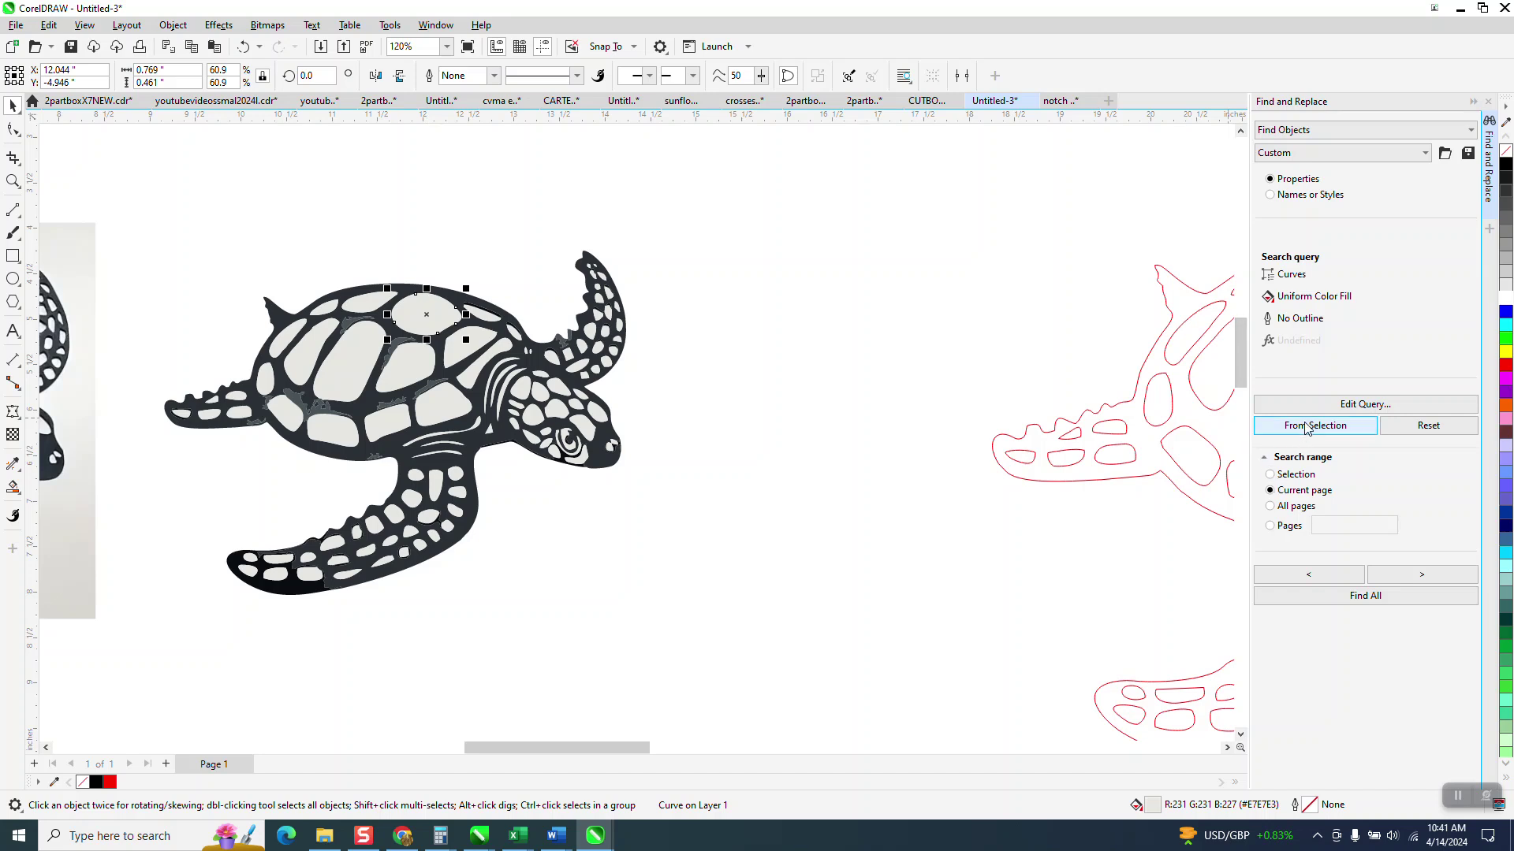
pyautogui.click(1378, 601)
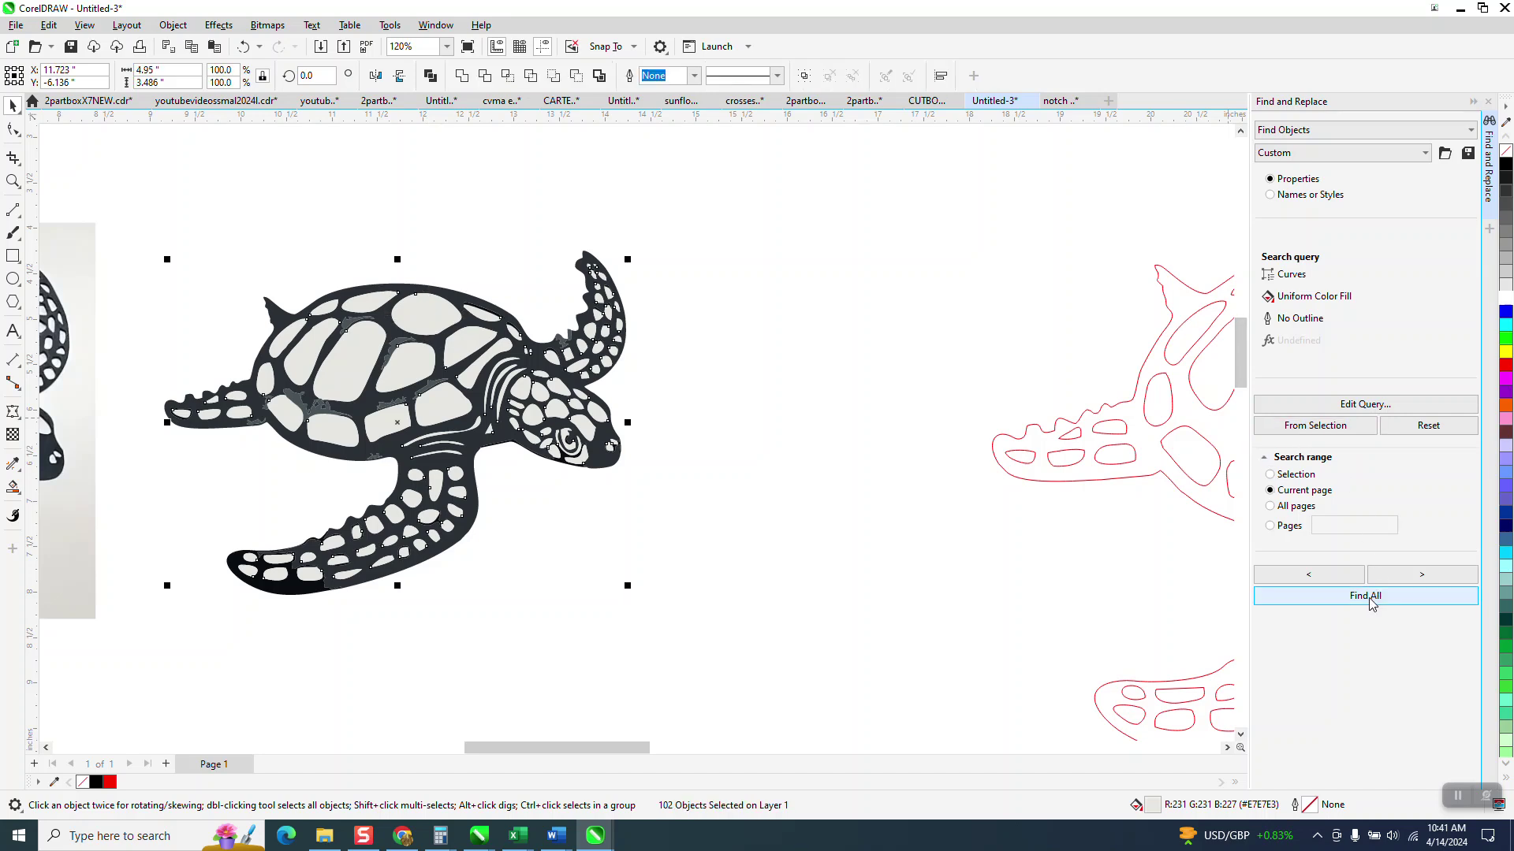
pyautogui.press('Delete')
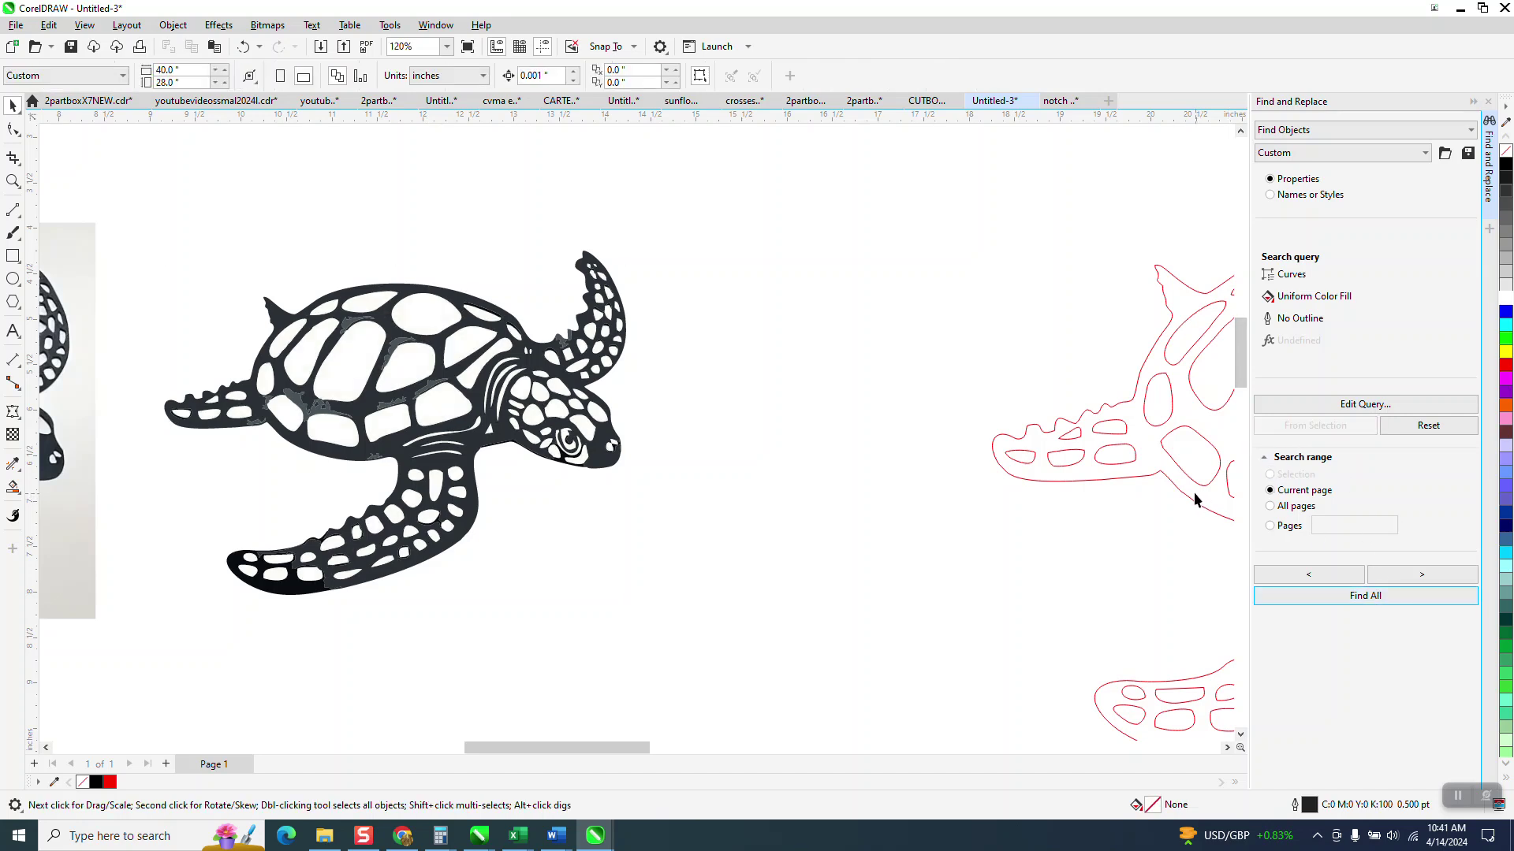
# - Draw a rectangle about 6.19 by 3.94 inches around the traced turtle and fill it yellow
pyautogui.click(13, 254)
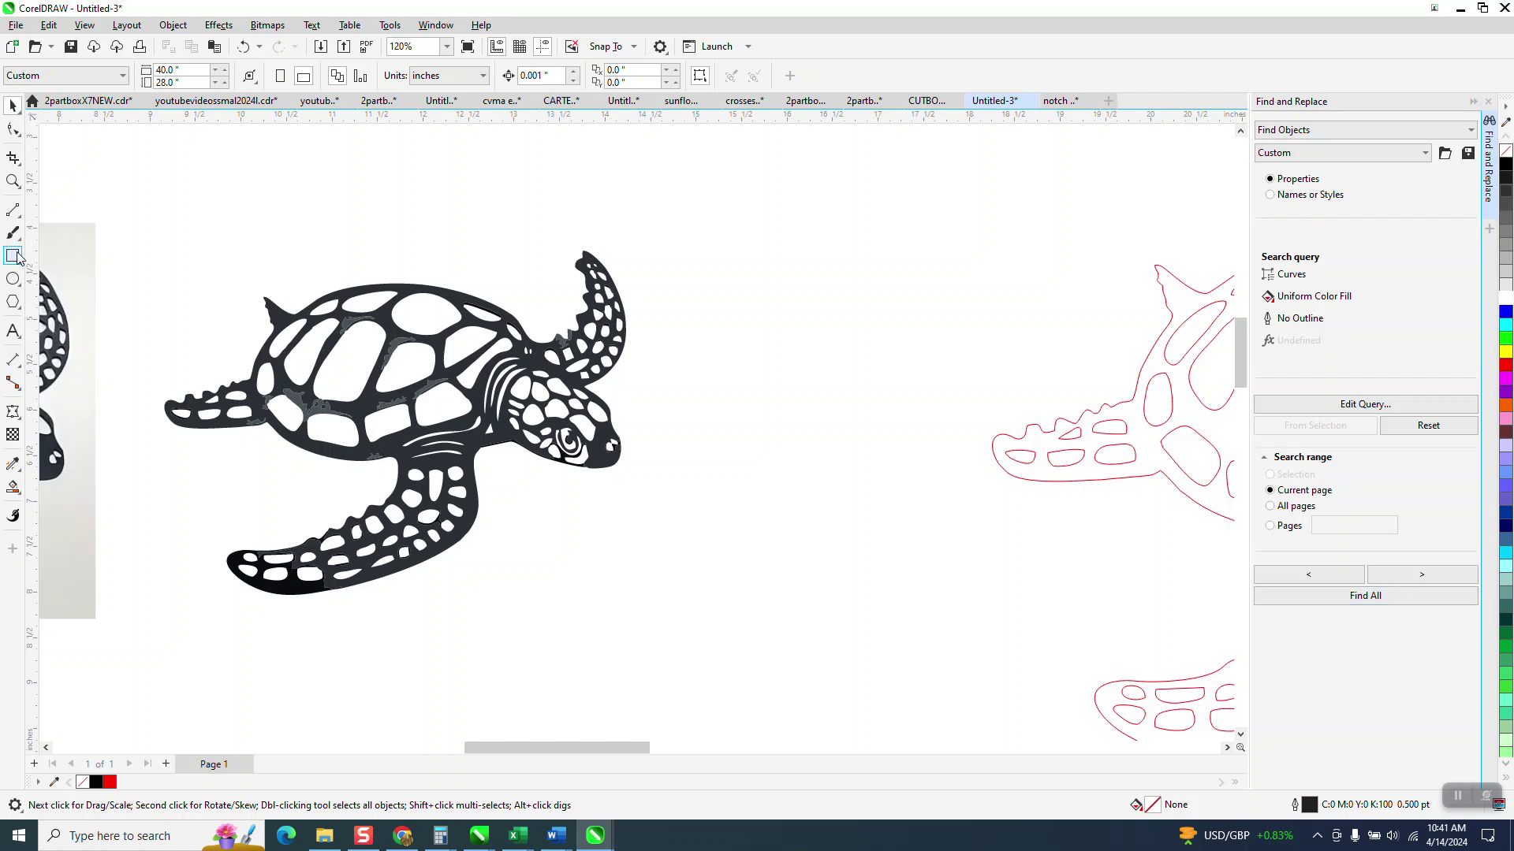
pyautogui.moveTo(137, 237); pyautogui.dragTo(702, 597)
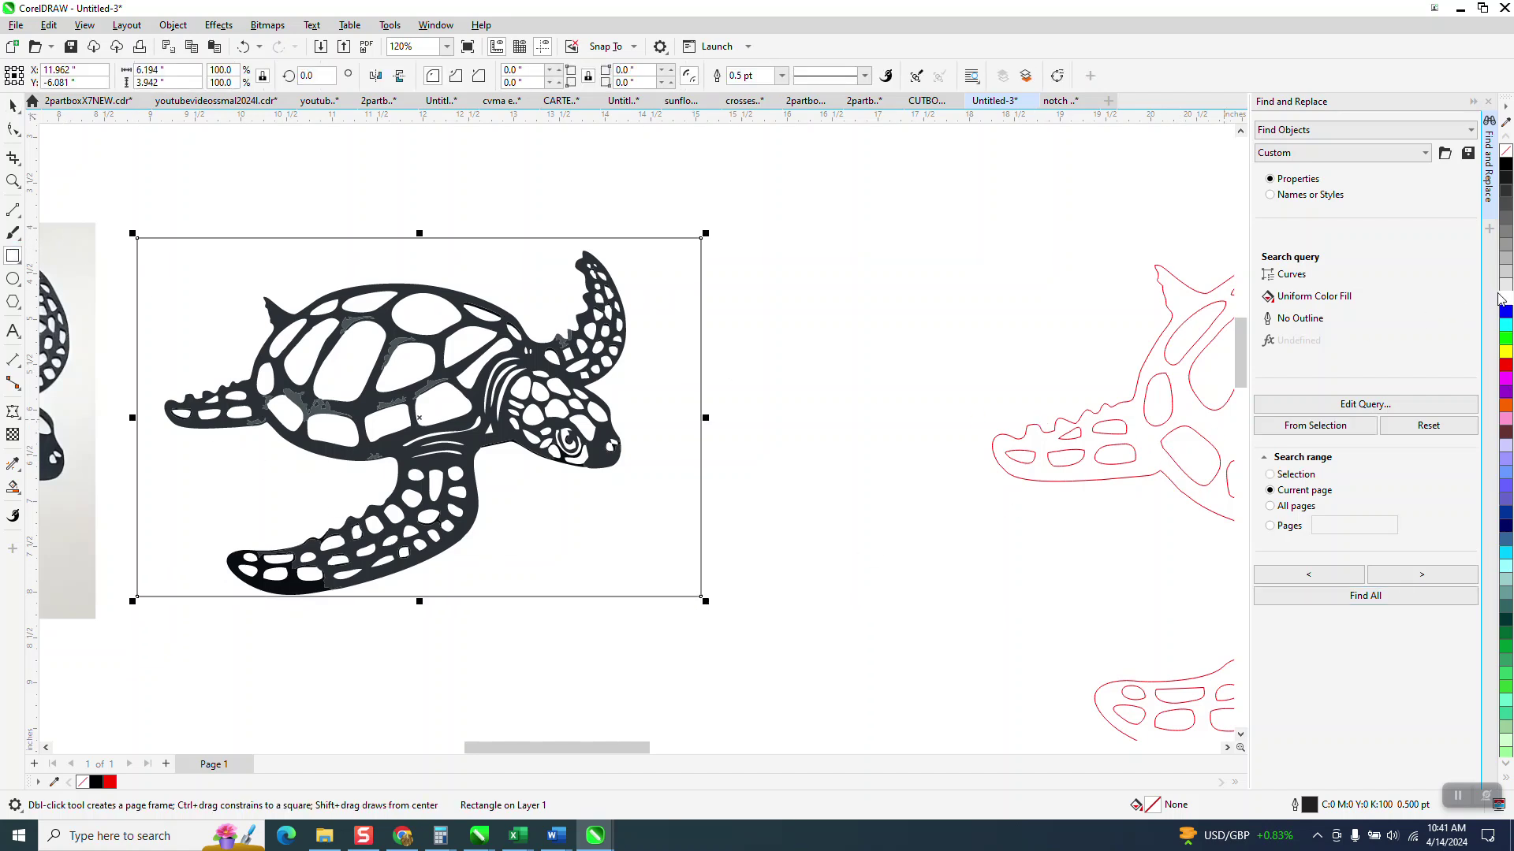
pyautogui.click(1507, 352)
# - Send the yellow rectangle to the back of the page and inspect the traced shell against it
pyautogui.click(173, 24)
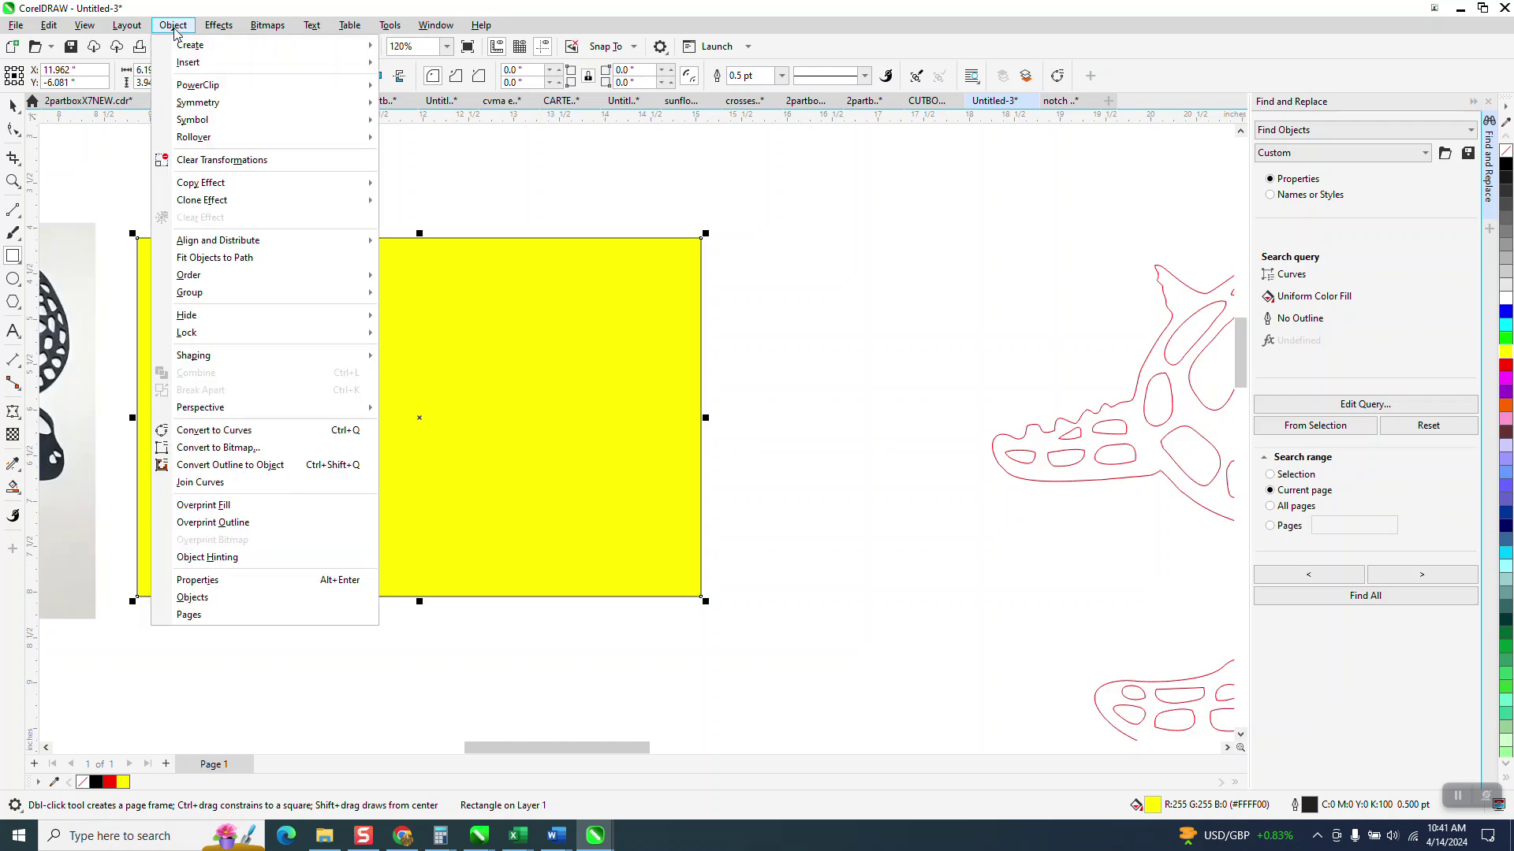
pyautogui.moveTo(207, 276)
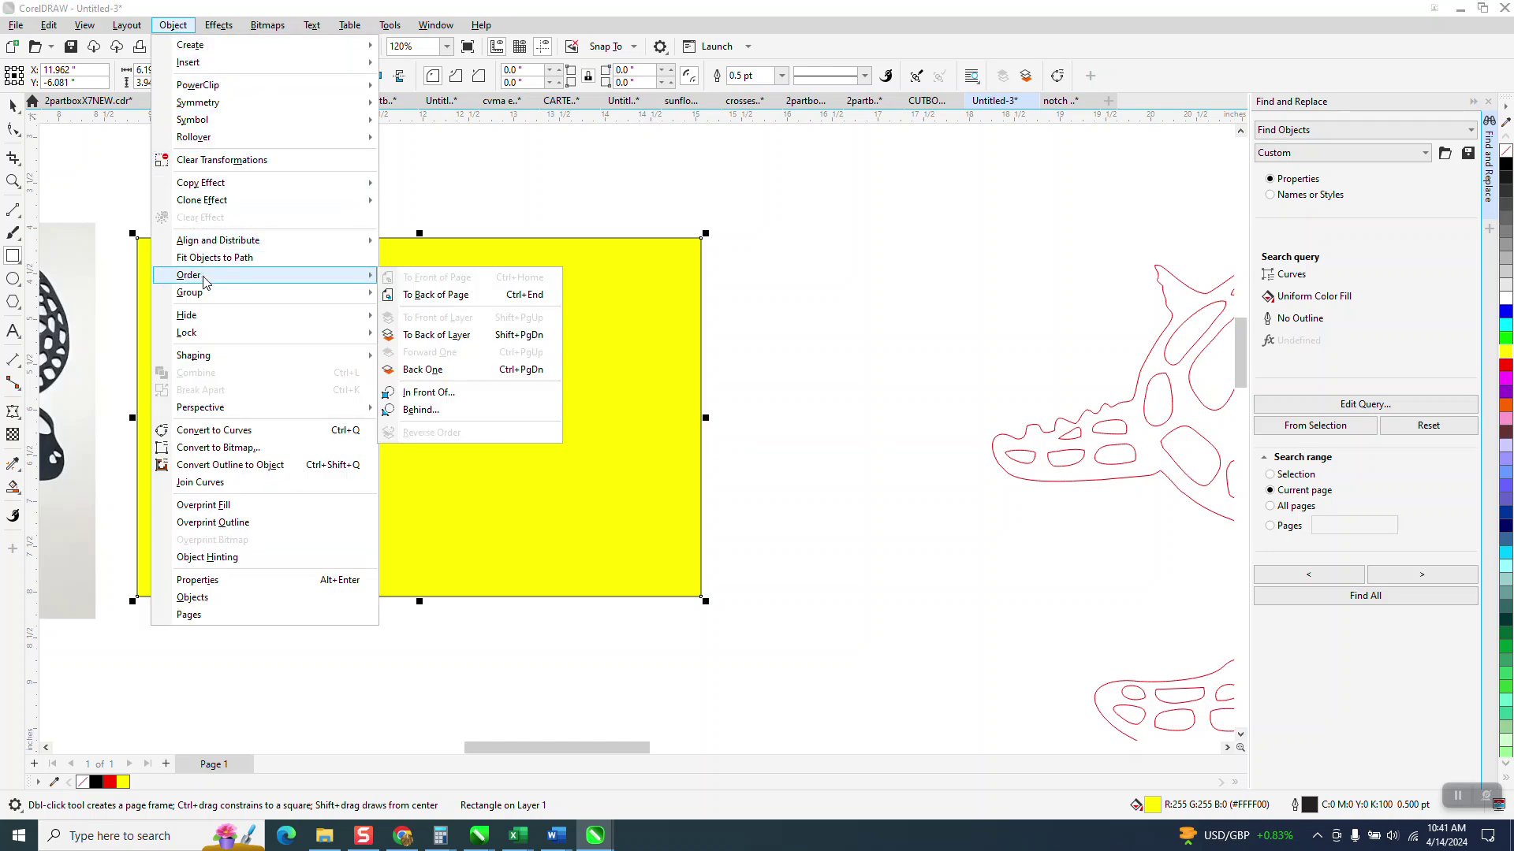
pyautogui.click(440, 294)
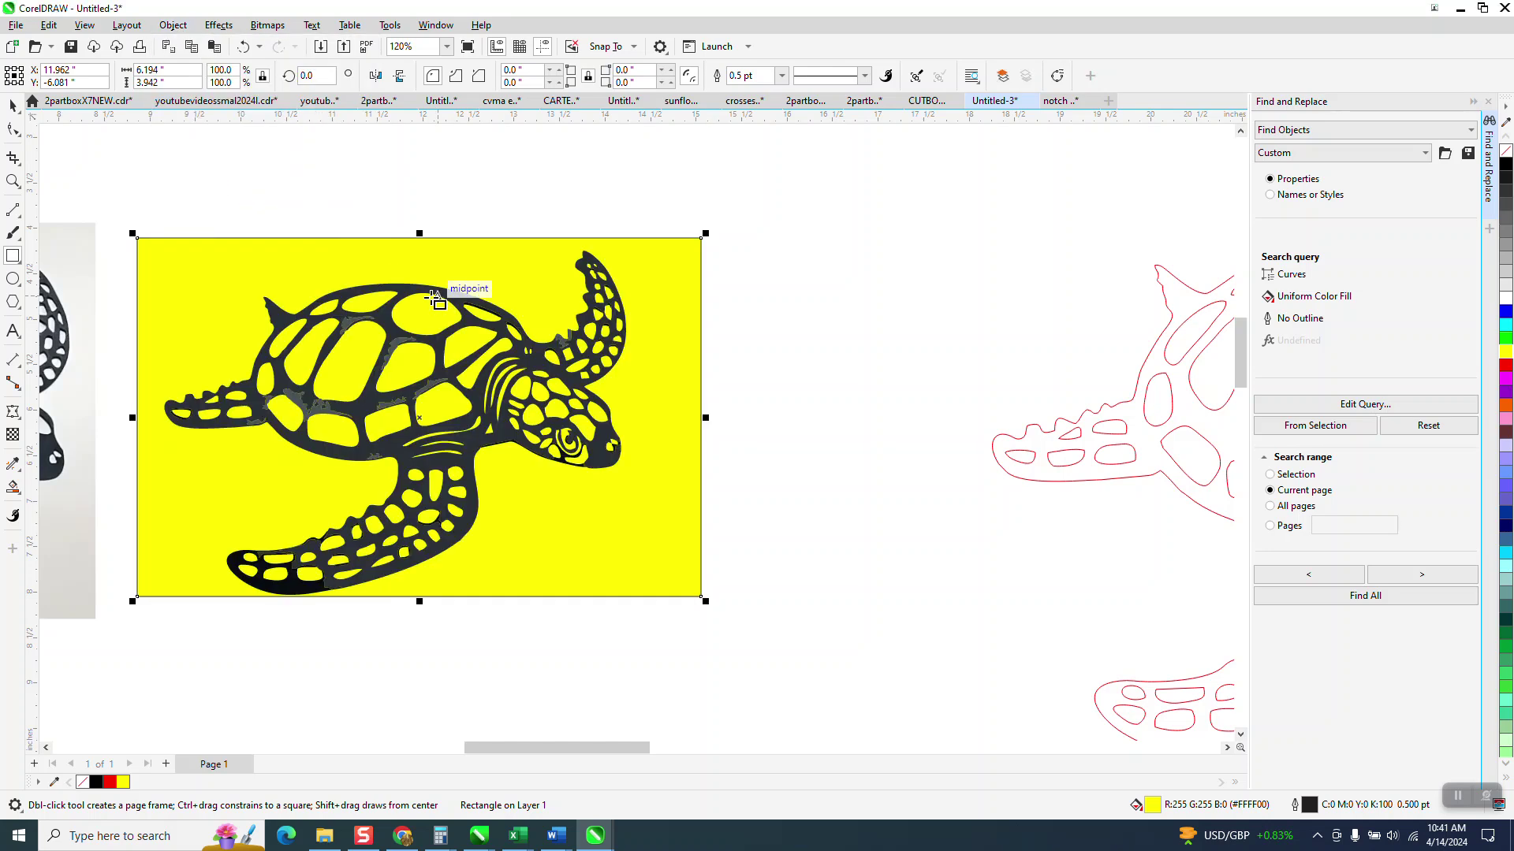
pyautogui.click(13, 181)
pyautogui.moveTo(283, 335); pyautogui.dragTo(426, 473)
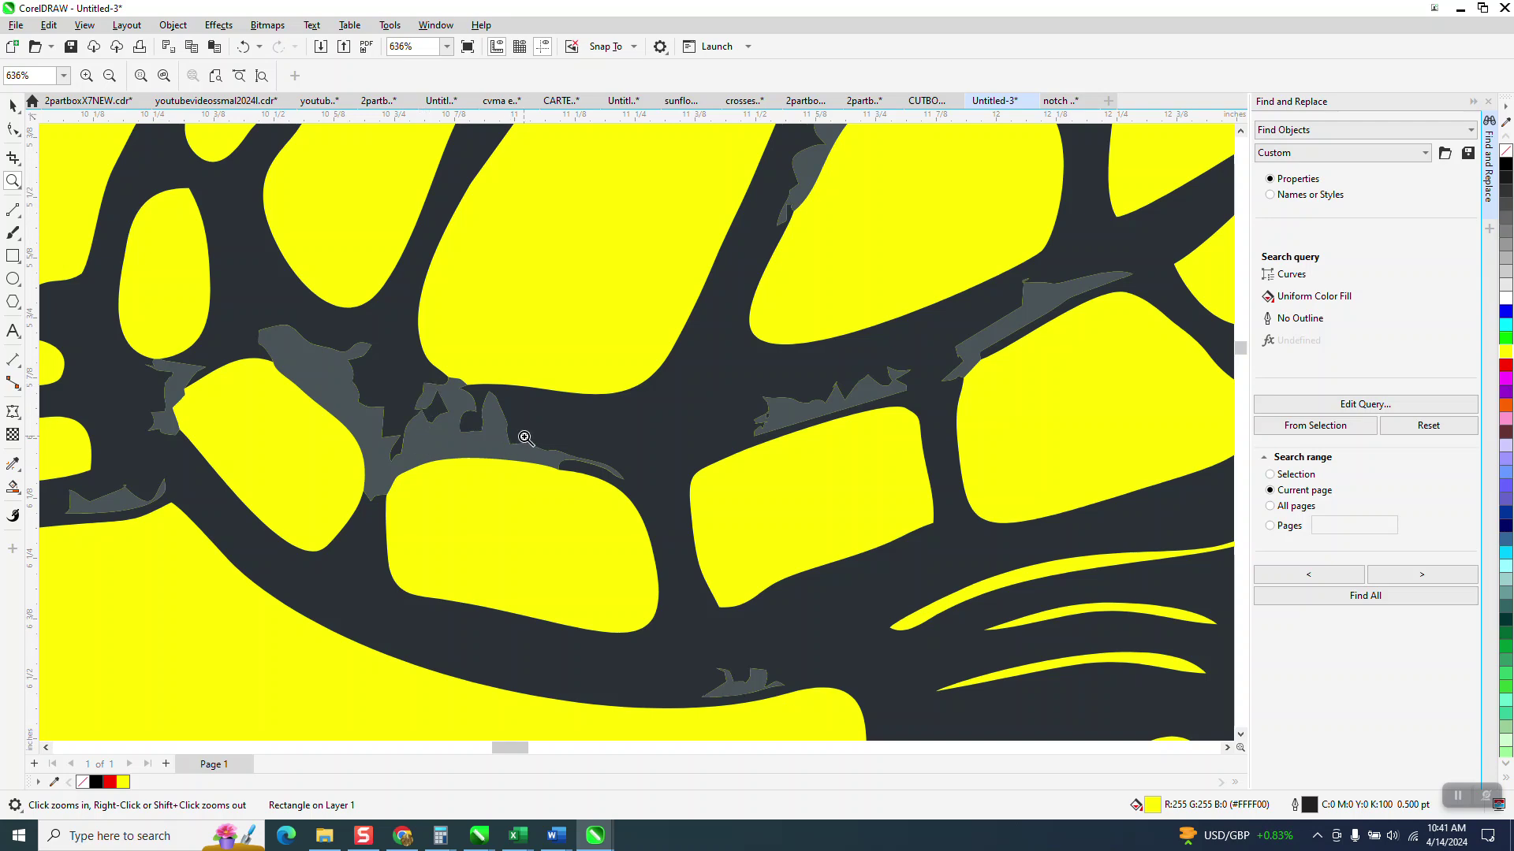
pyautogui.scroll(-3, 787, 405)
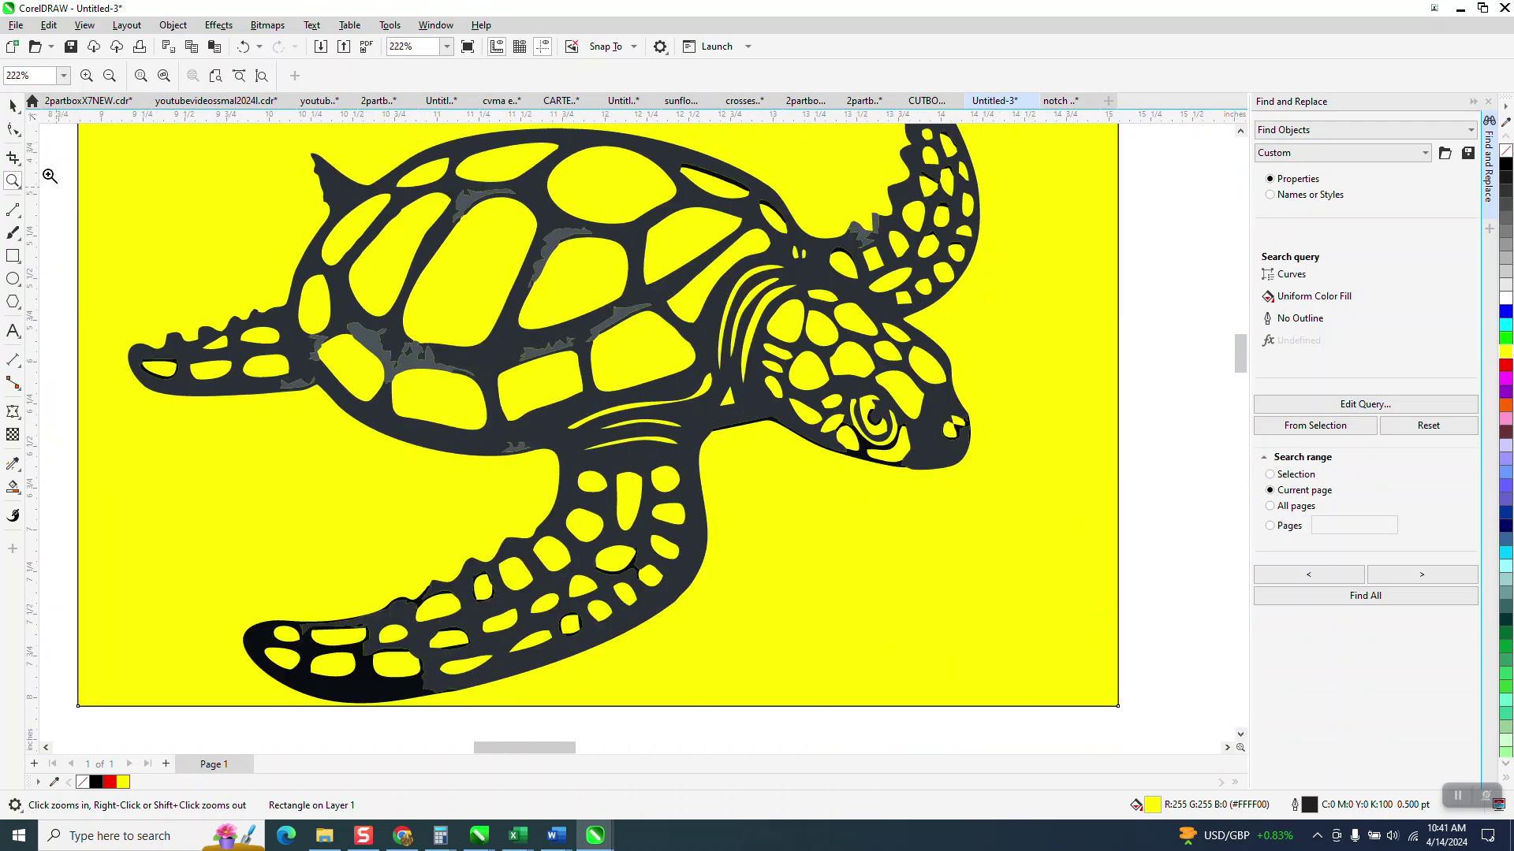
# - Delete the yellow background rectangle behind the traced turtle
pyautogui.click(11, 106)
pyautogui.scroll(-2, 415, 310)
pyautogui.click(737, 311)
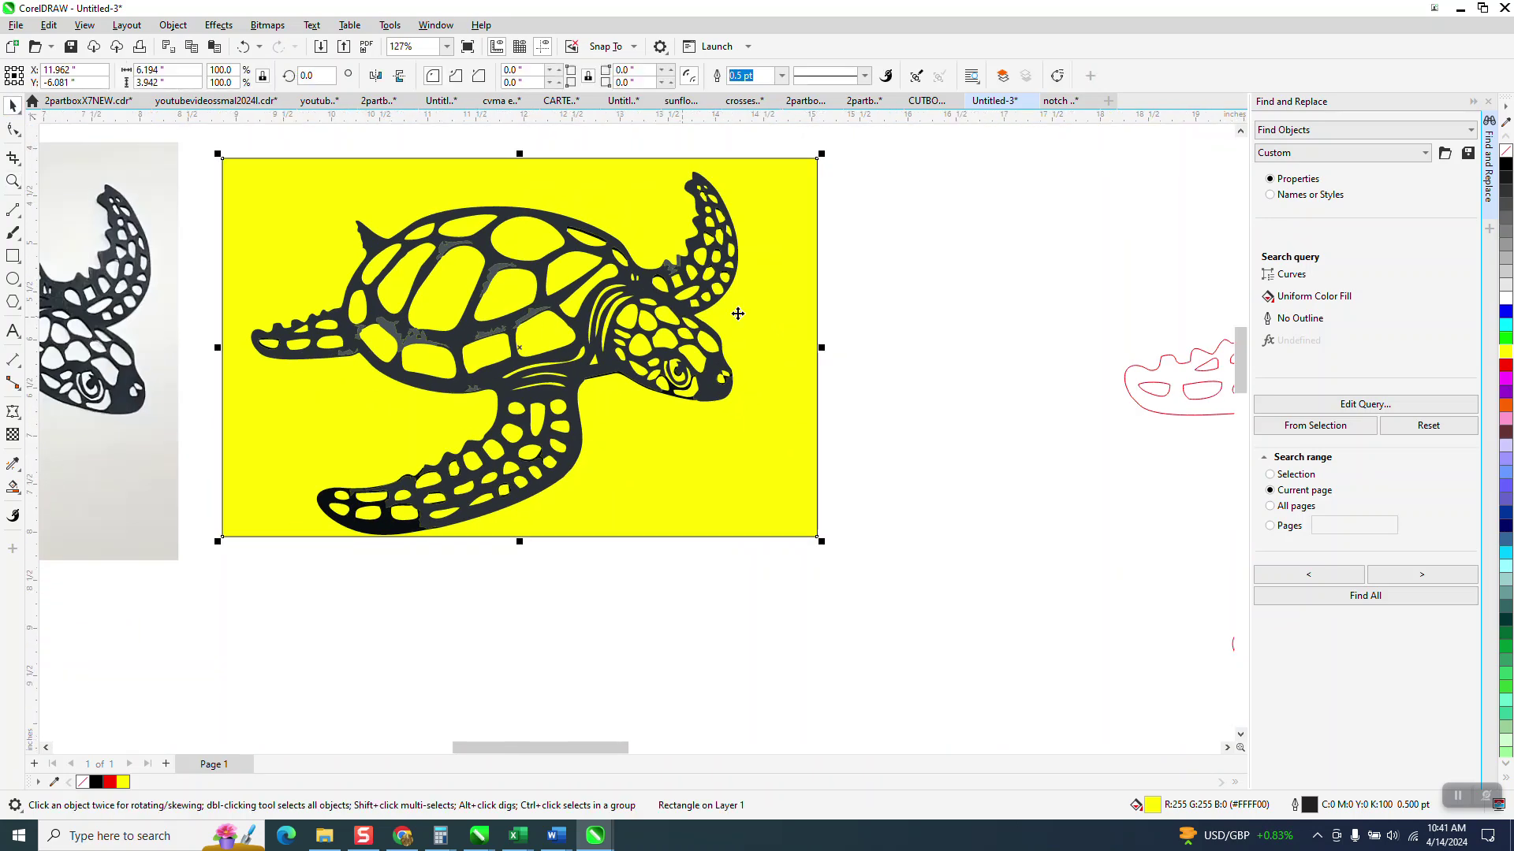
pyautogui.press('Delete')
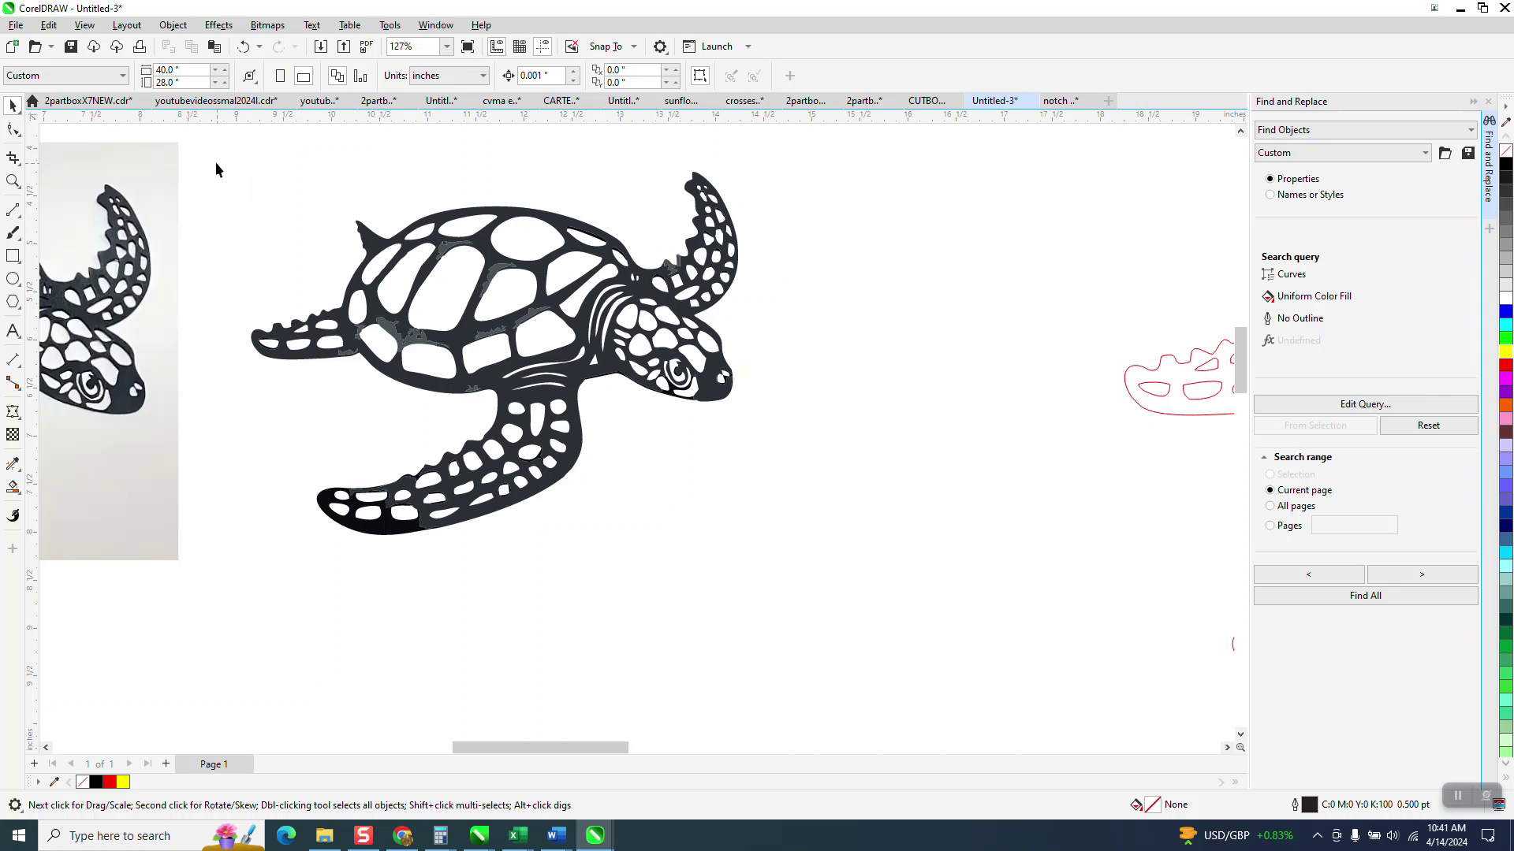
# - Weld all the traced turtle pieces into one curve and inspect the lower shell for leftover scraps
pyautogui.moveTo(879, 587); pyautogui.dragTo(880, 587)
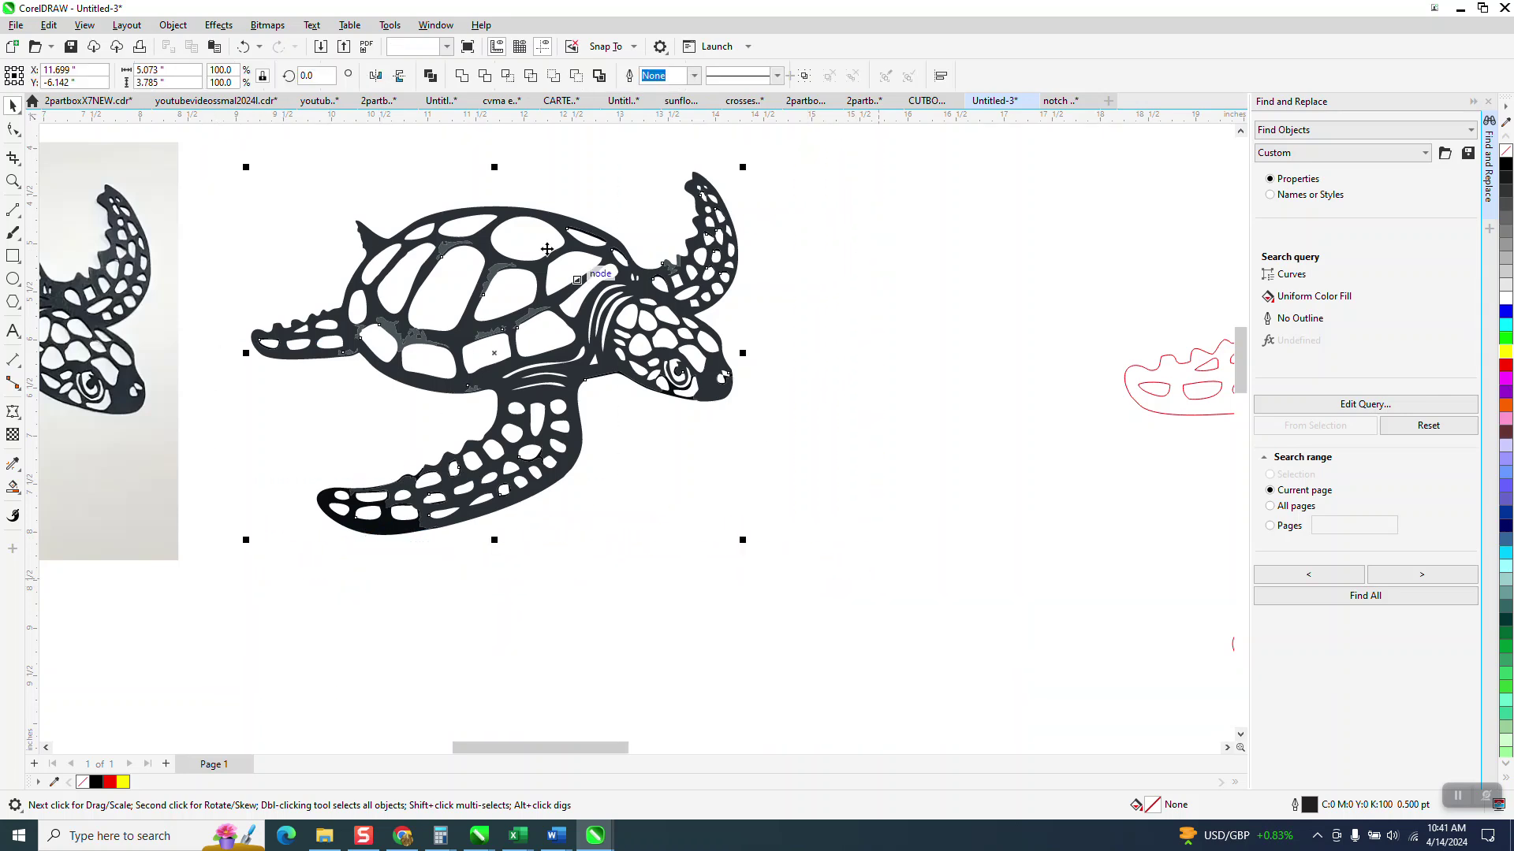
pyautogui.click(463, 77)
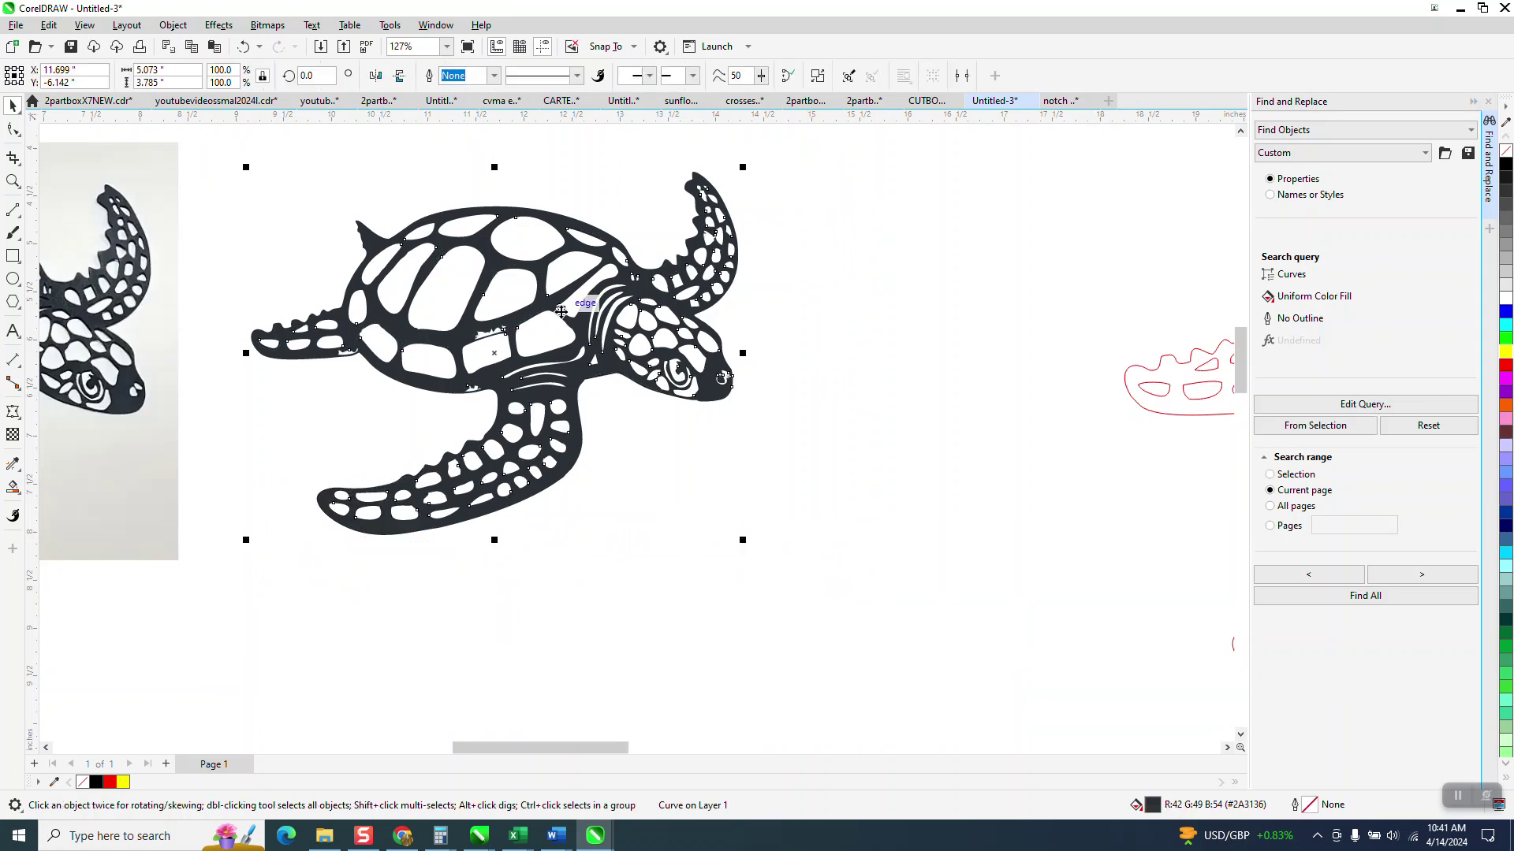
pyautogui.click(13, 180)
pyautogui.moveTo(292, 293); pyautogui.dragTo(661, 423)
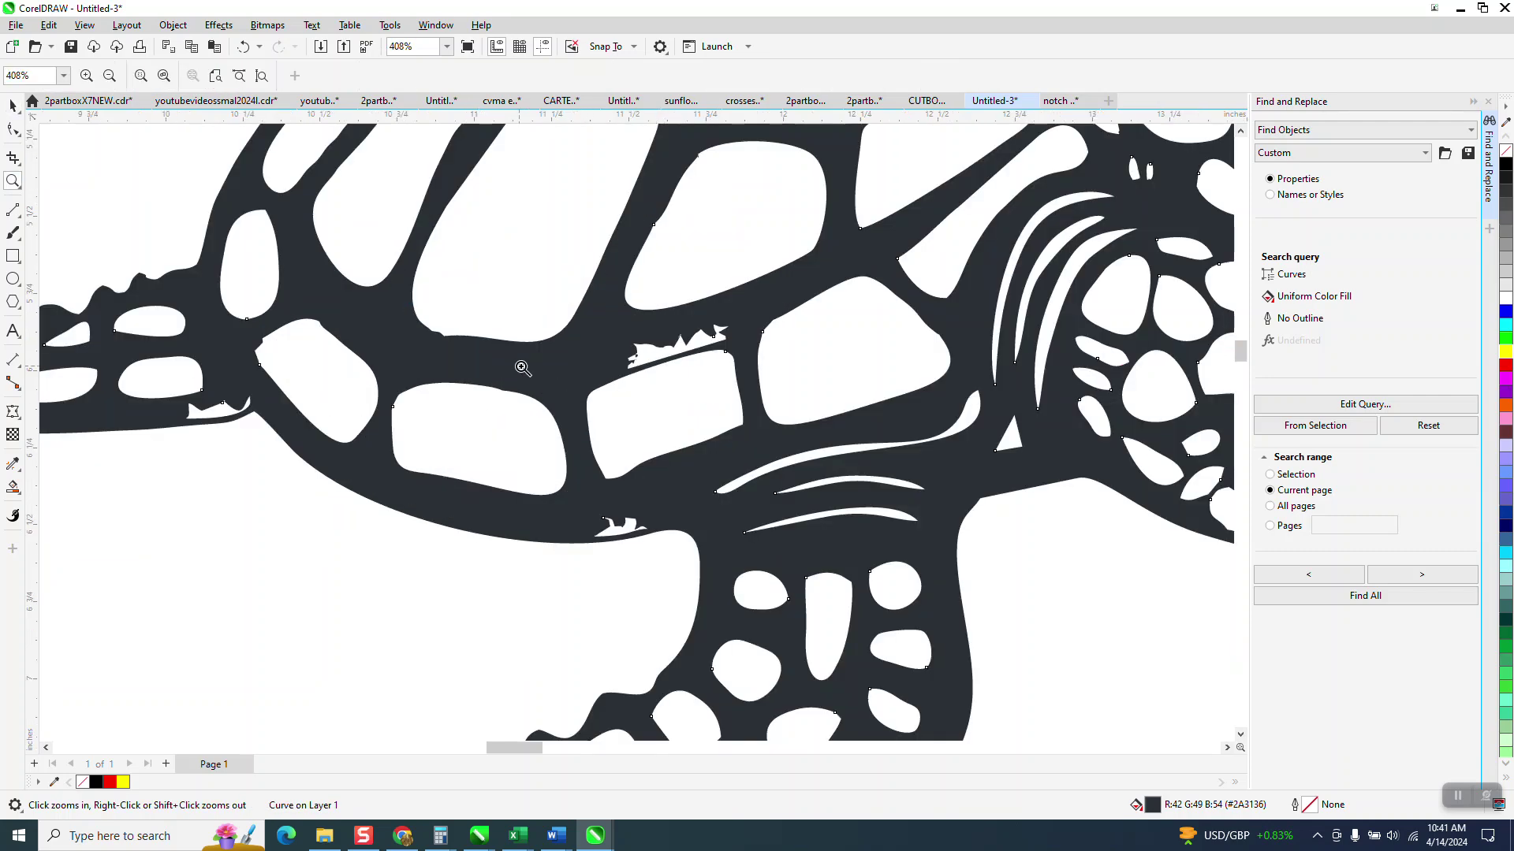
pyautogui.scroll(-2, 599, 434)
pyautogui.scroll(-2, 548, 419)
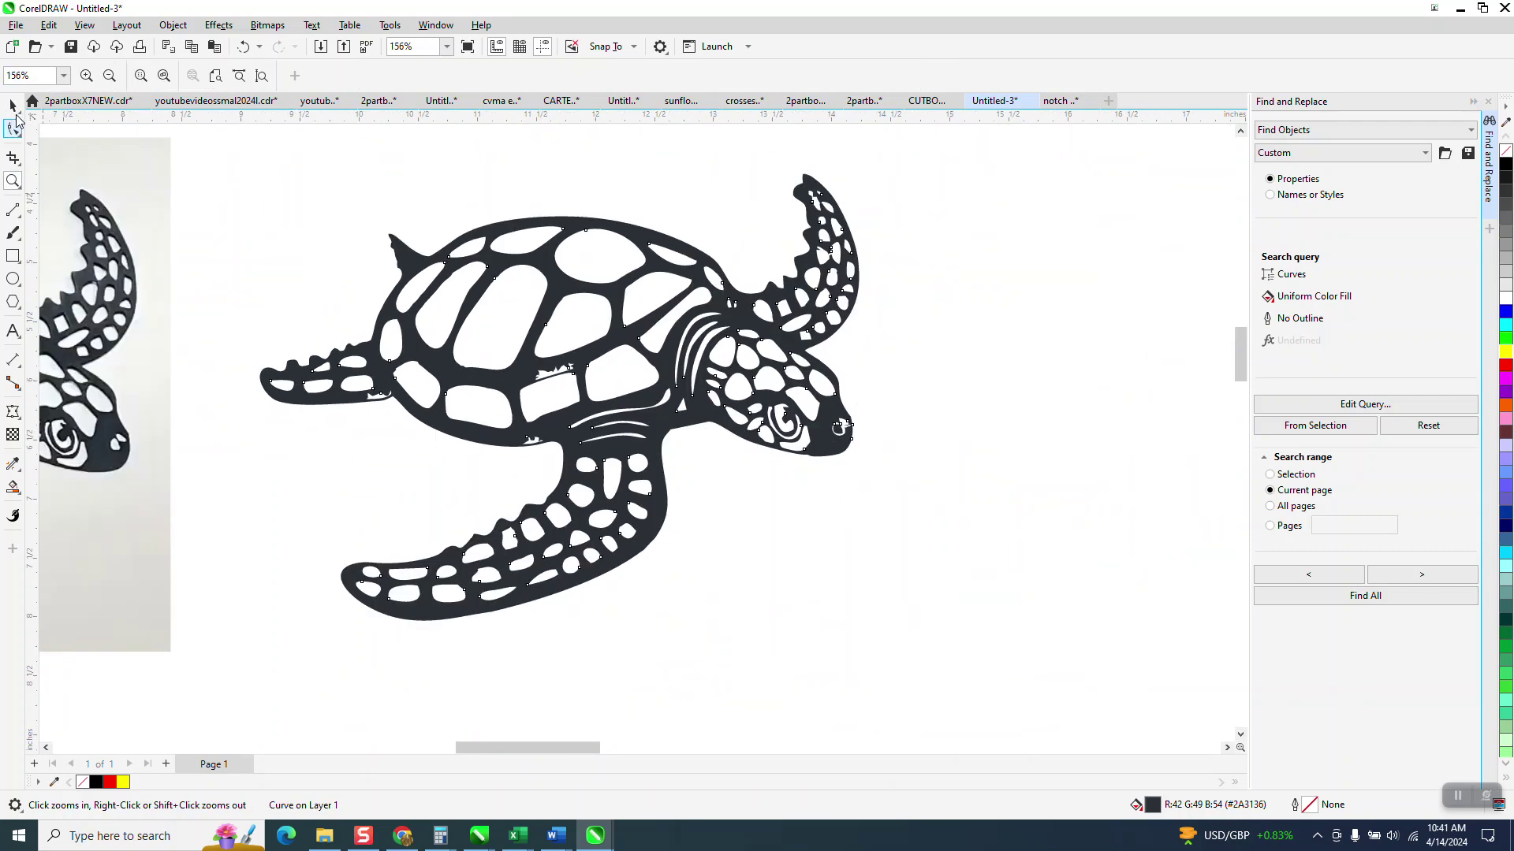
# - Give the welded turtle a red outline with no fill and break the curve apart
pyautogui.click(12, 105)
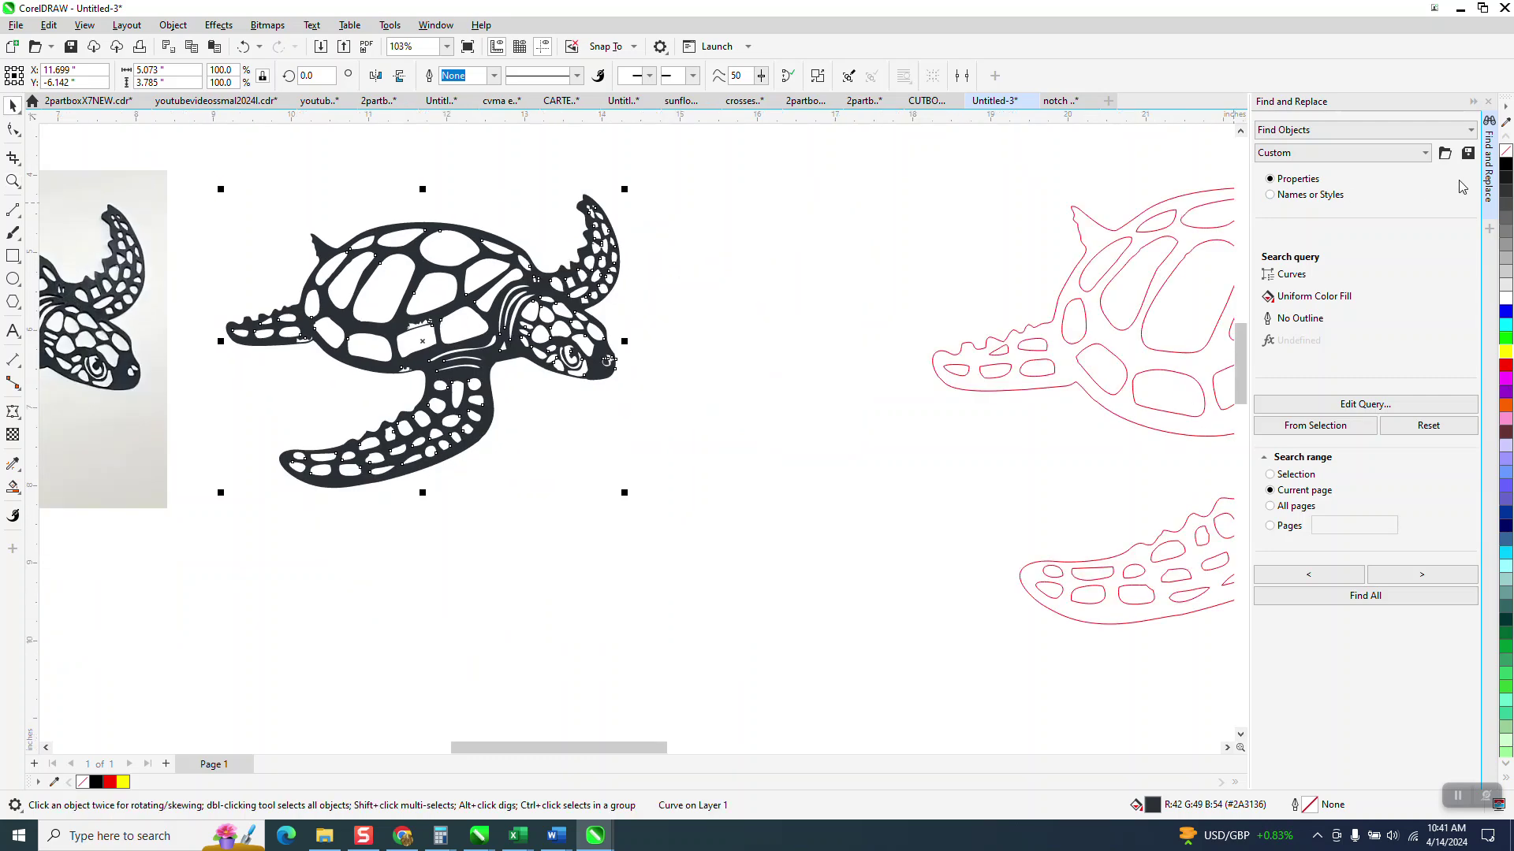
pyautogui.rightClick(1506, 369)
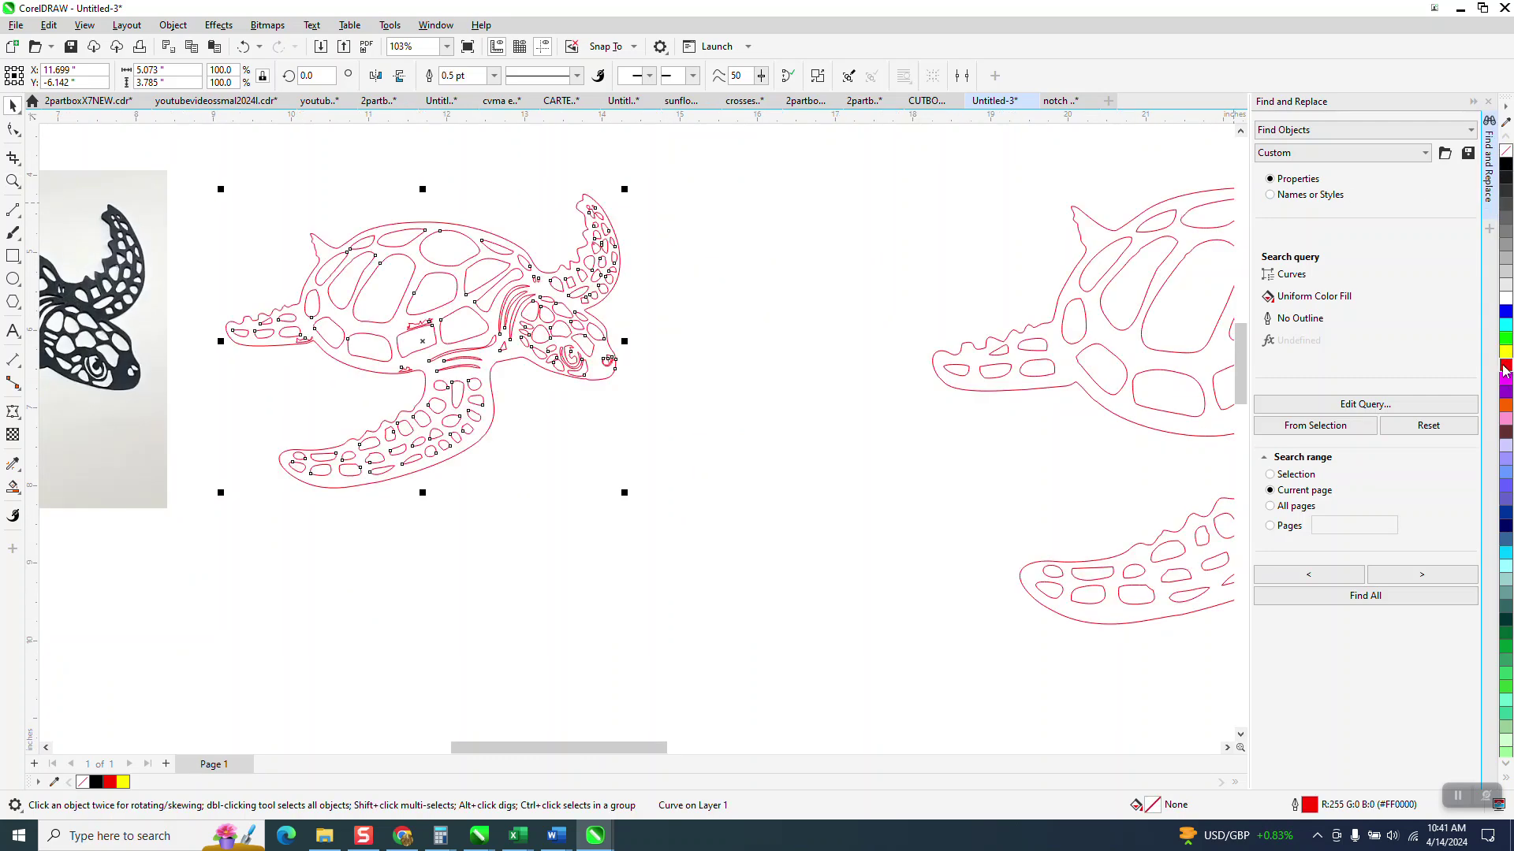
pyautogui.click(173, 25)
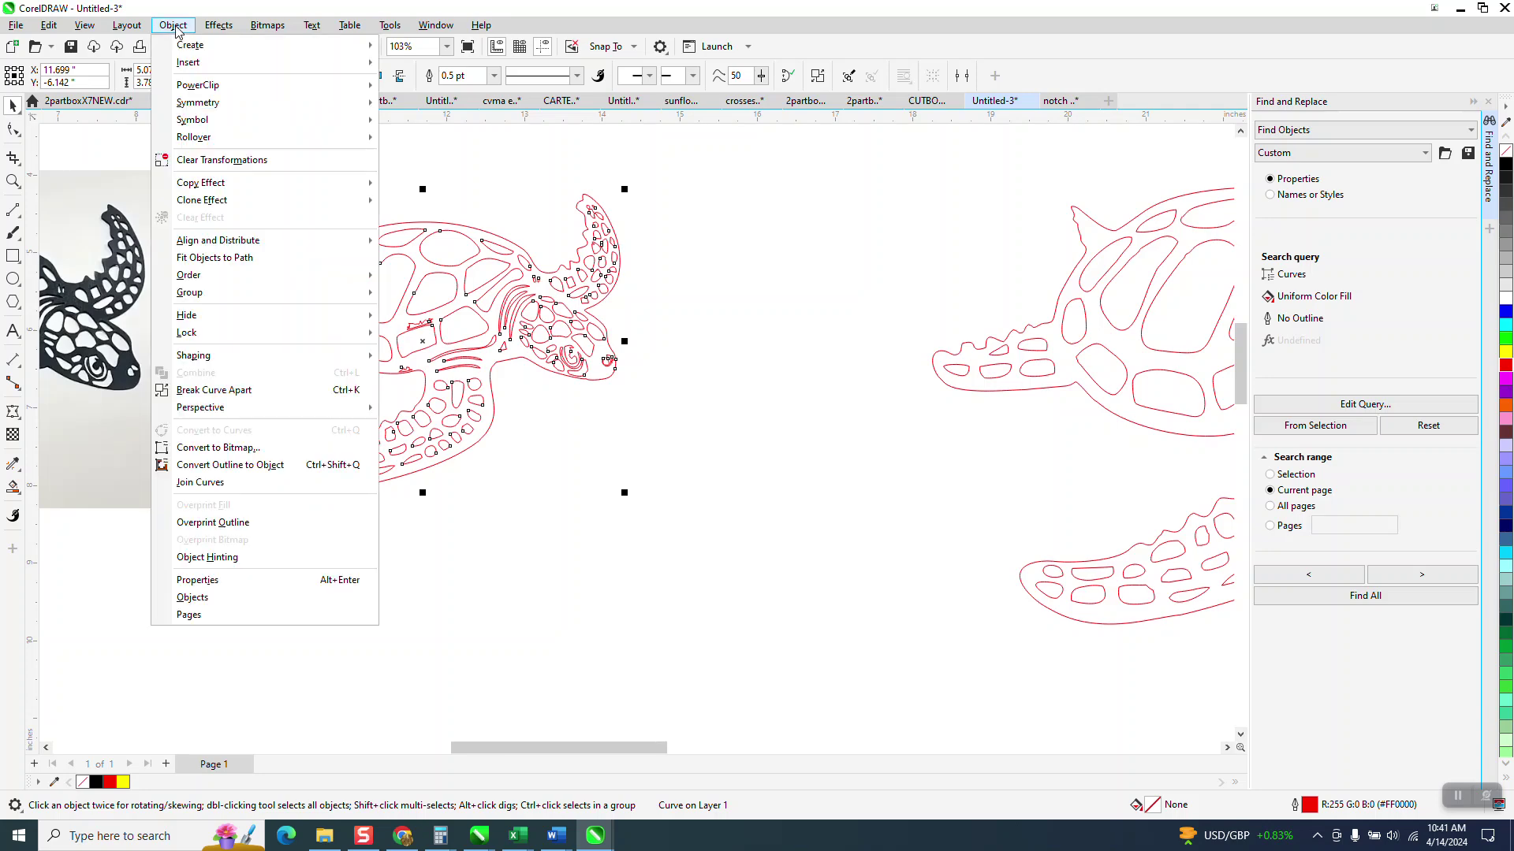
pyautogui.click(264, 392)
# - Delete the jagged stray curve where the rear flipper meets the shell's lower edge
pyautogui.click(13, 180)
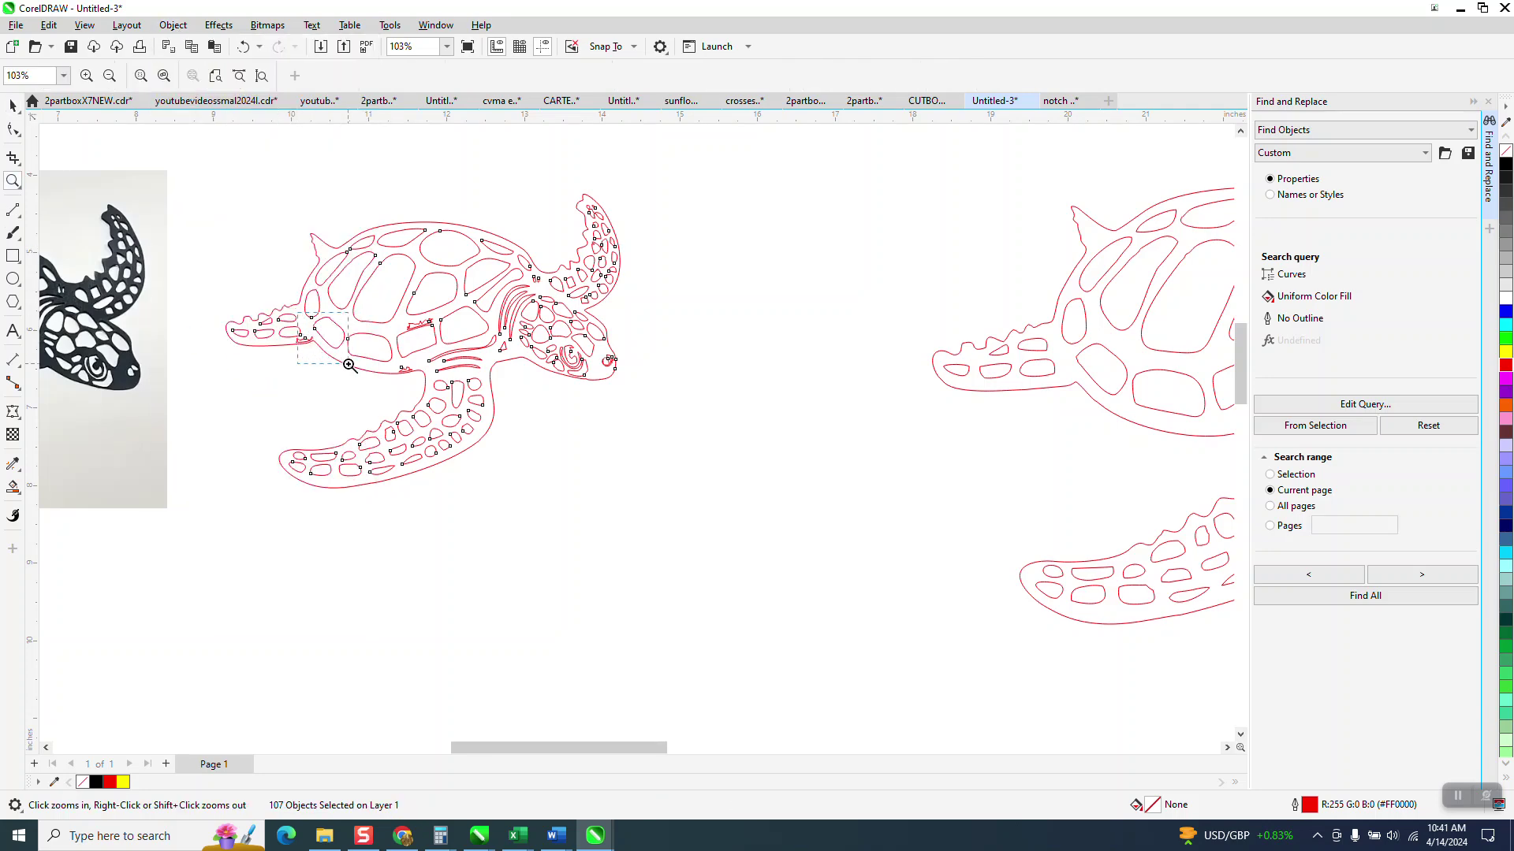
pyautogui.moveTo(297, 313); pyautogui.dragTo(349, 365)
pyautogui.press('space')
pyautogui.press('Escape')
pyautogui.click(490, 477)
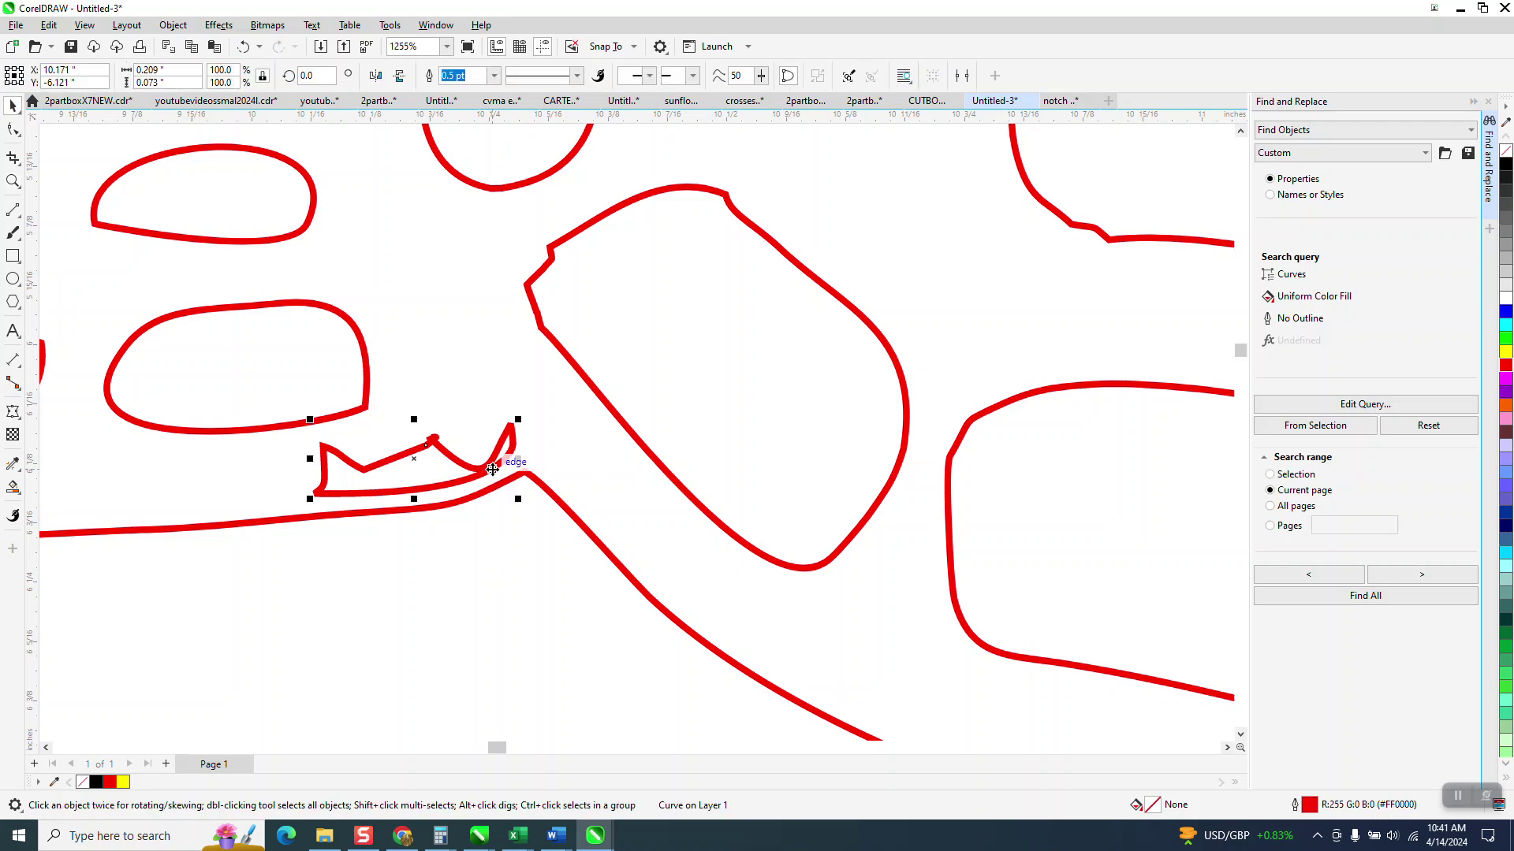
pyautogui.press('Delete')
# - Delete the jagged scrap above the lower shell cell and the small one along the shell's bottom edge
pyautogui.scroll(-1, 454, 502)
pyautogui.scroll(-2, 453, 502)
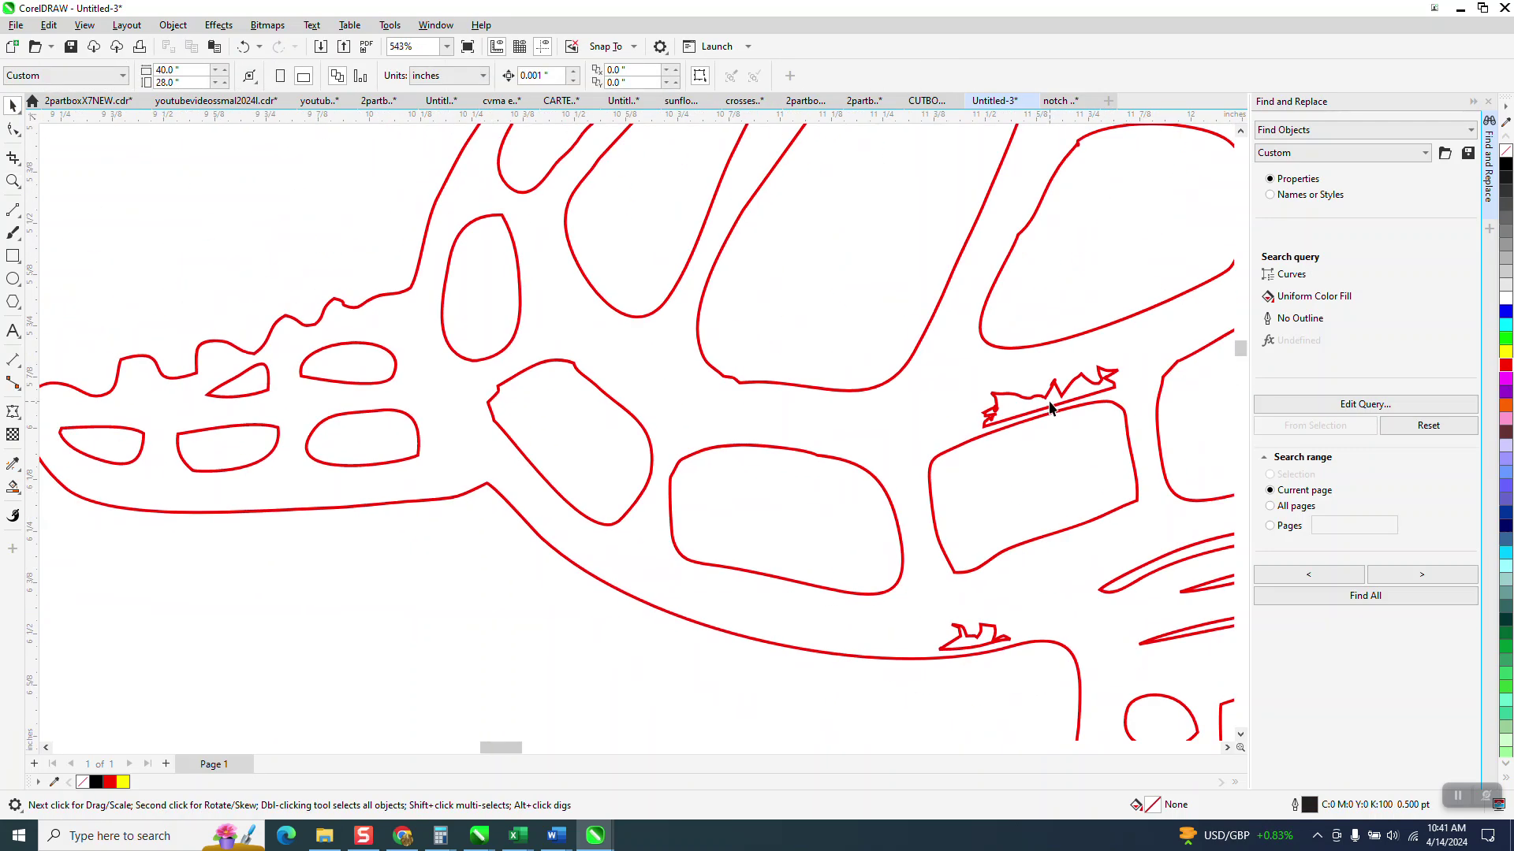
pyautogui.press('Delete')
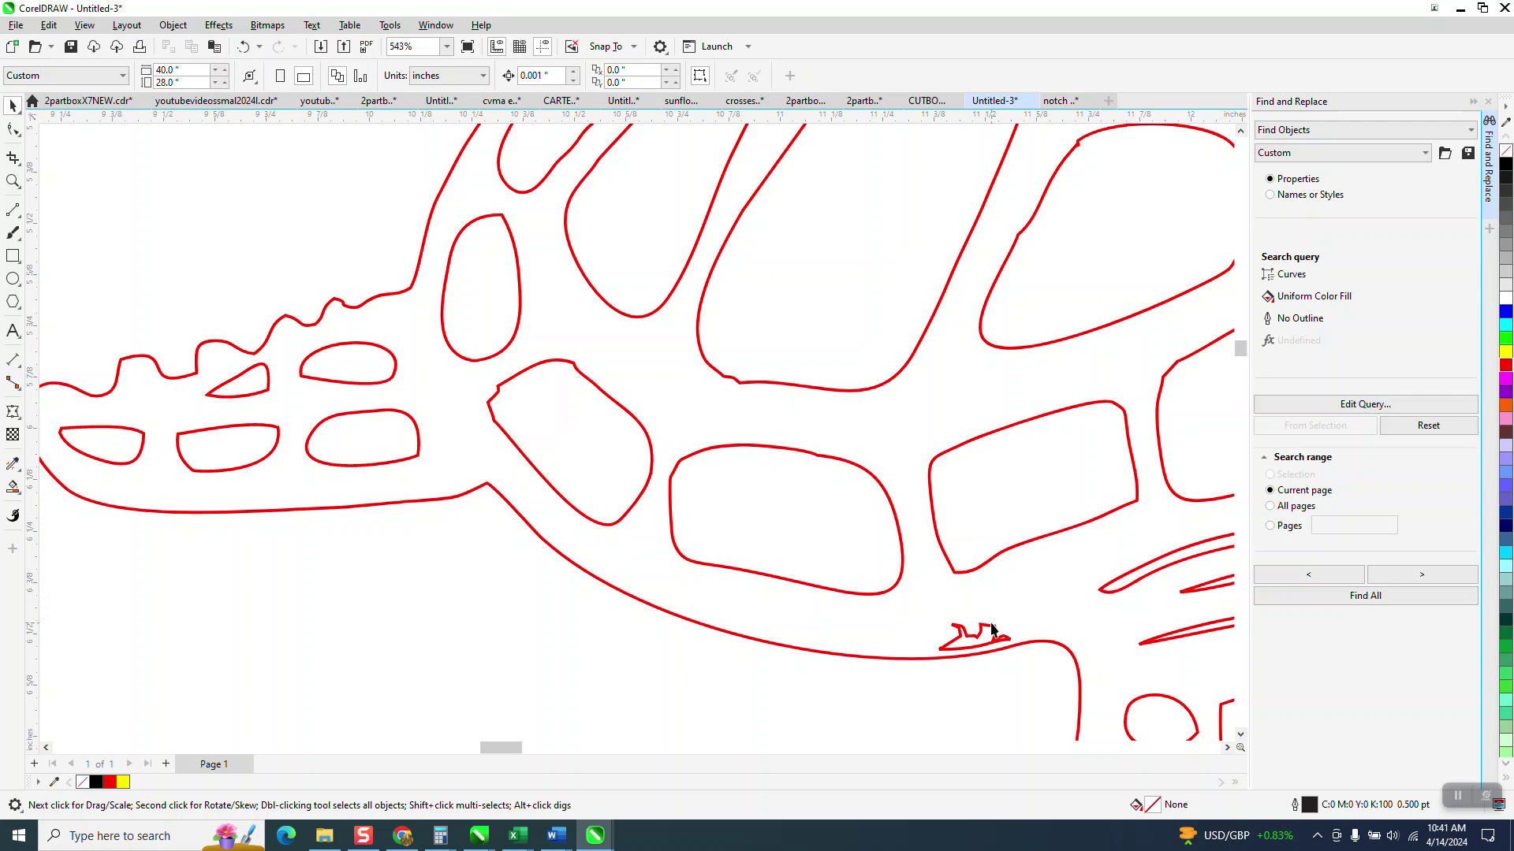
pyautogui.click(987, 629)
pyautogui.press('Delete')
pyautogui.scroll(-2, 440, 410)
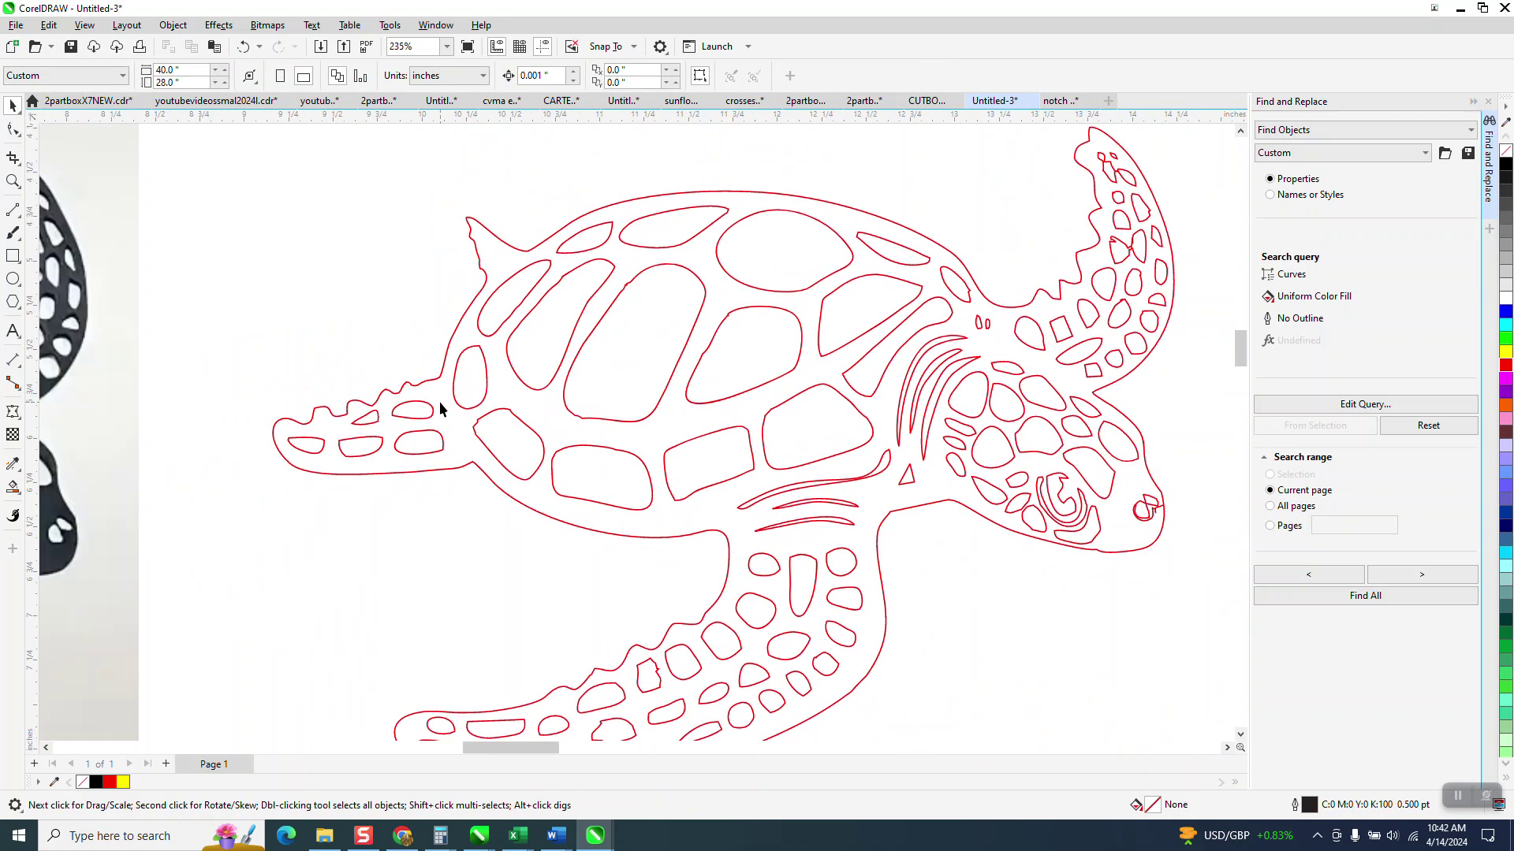
# - Delete the outline nodes that form the notch around the nostril at the tip of the turtle's head
pyautogui.click(14, 182)
pyautogui.moveTo(1118, 518); pyautogui.dragTo(1201, 551)
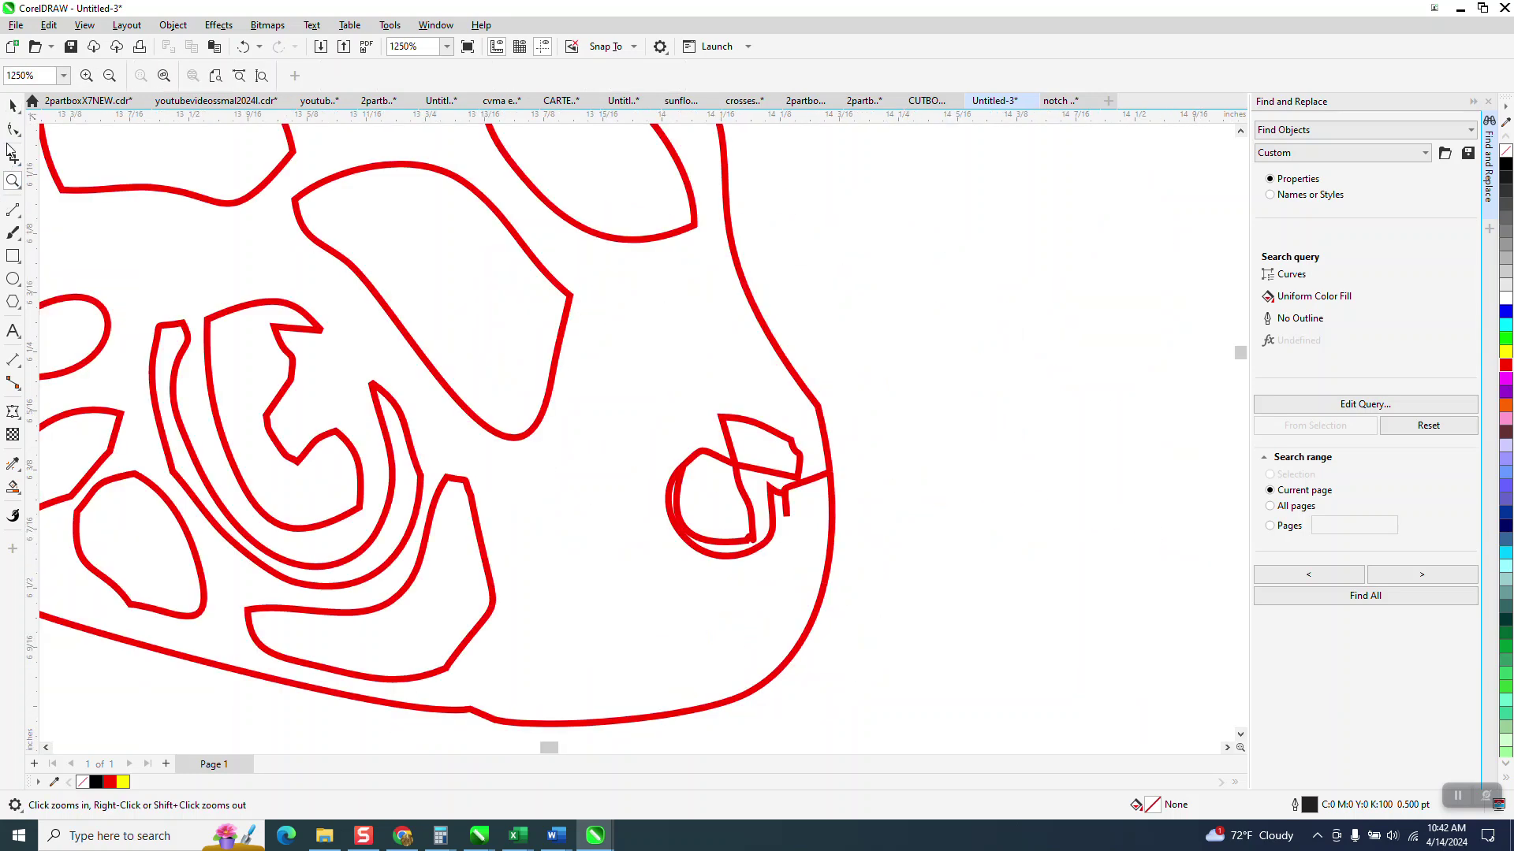
pyautogui.click(13, 128)
pyautogui.click(806, 485)
pyautogui.moveTo(852, 458); pyautogui.dragTo(726, 548)
pyautogui.moveTo(608, 554); pyautogui.dragTo(612, 575)
pyautogui.press('Delete')
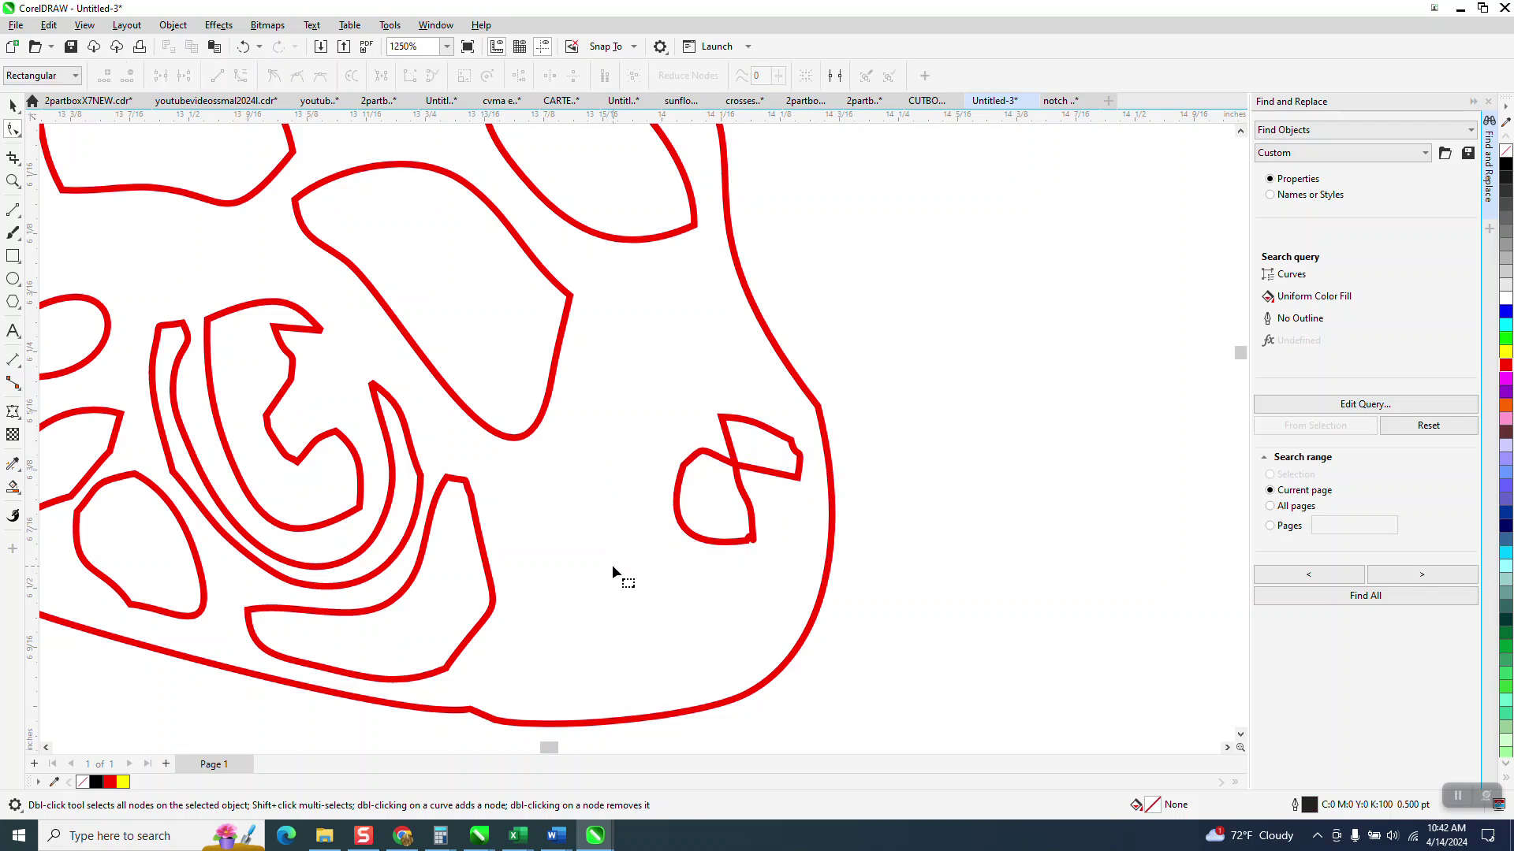
# - Select all the curves of the red turtle and show their nodes for editing
pyautogui.scroll(-1, 916, 532)
pyautogui.scroll(-6, 922, 526)
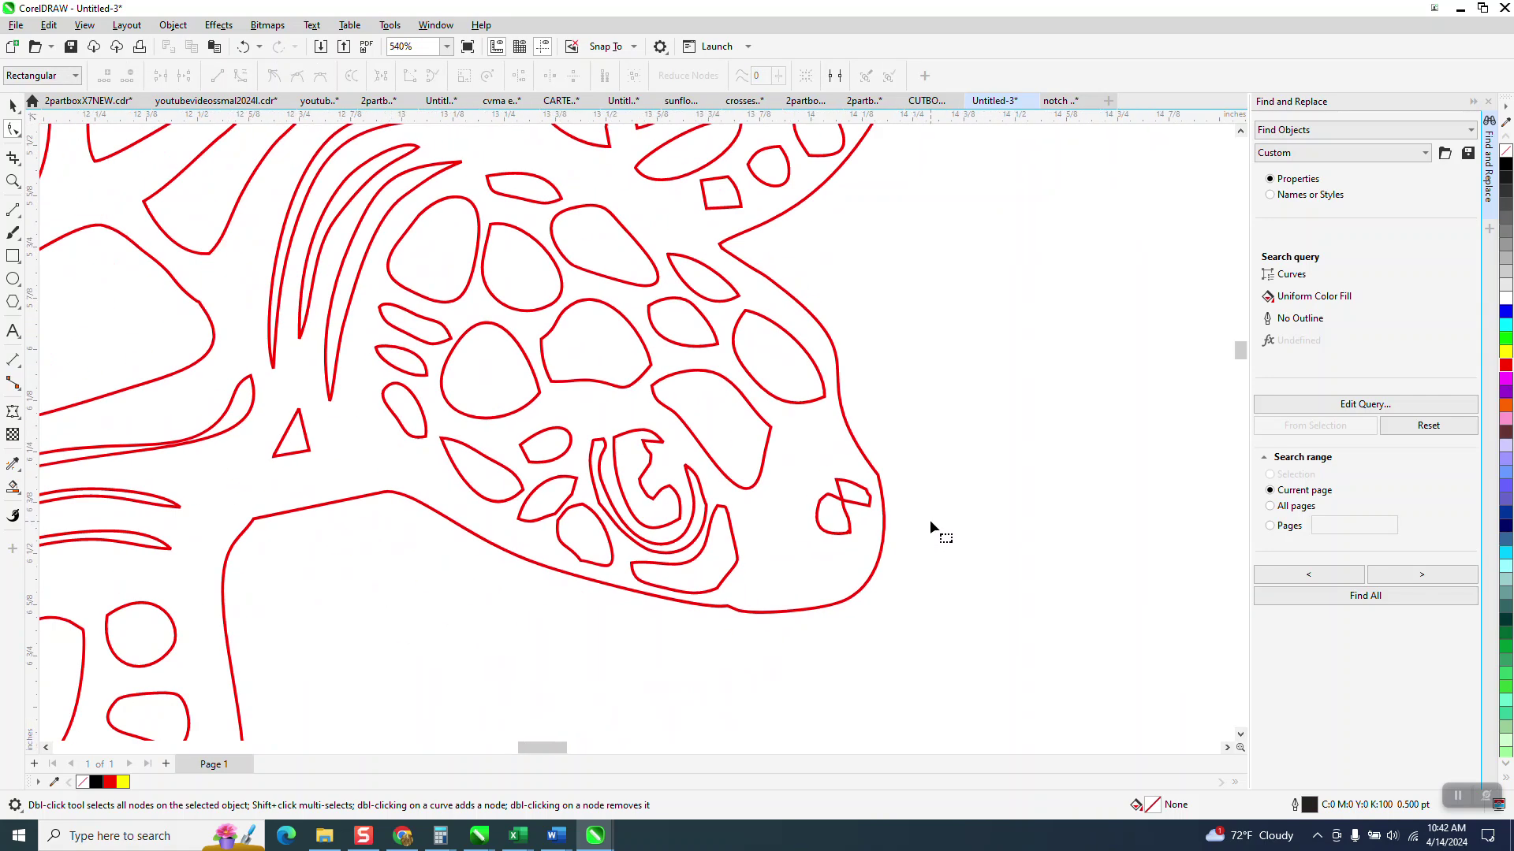
pyautogui.scroll(-1, 940, 516)
pyautogui.click(12, 105)
pyautogui.scroll(-2, 449, 242)
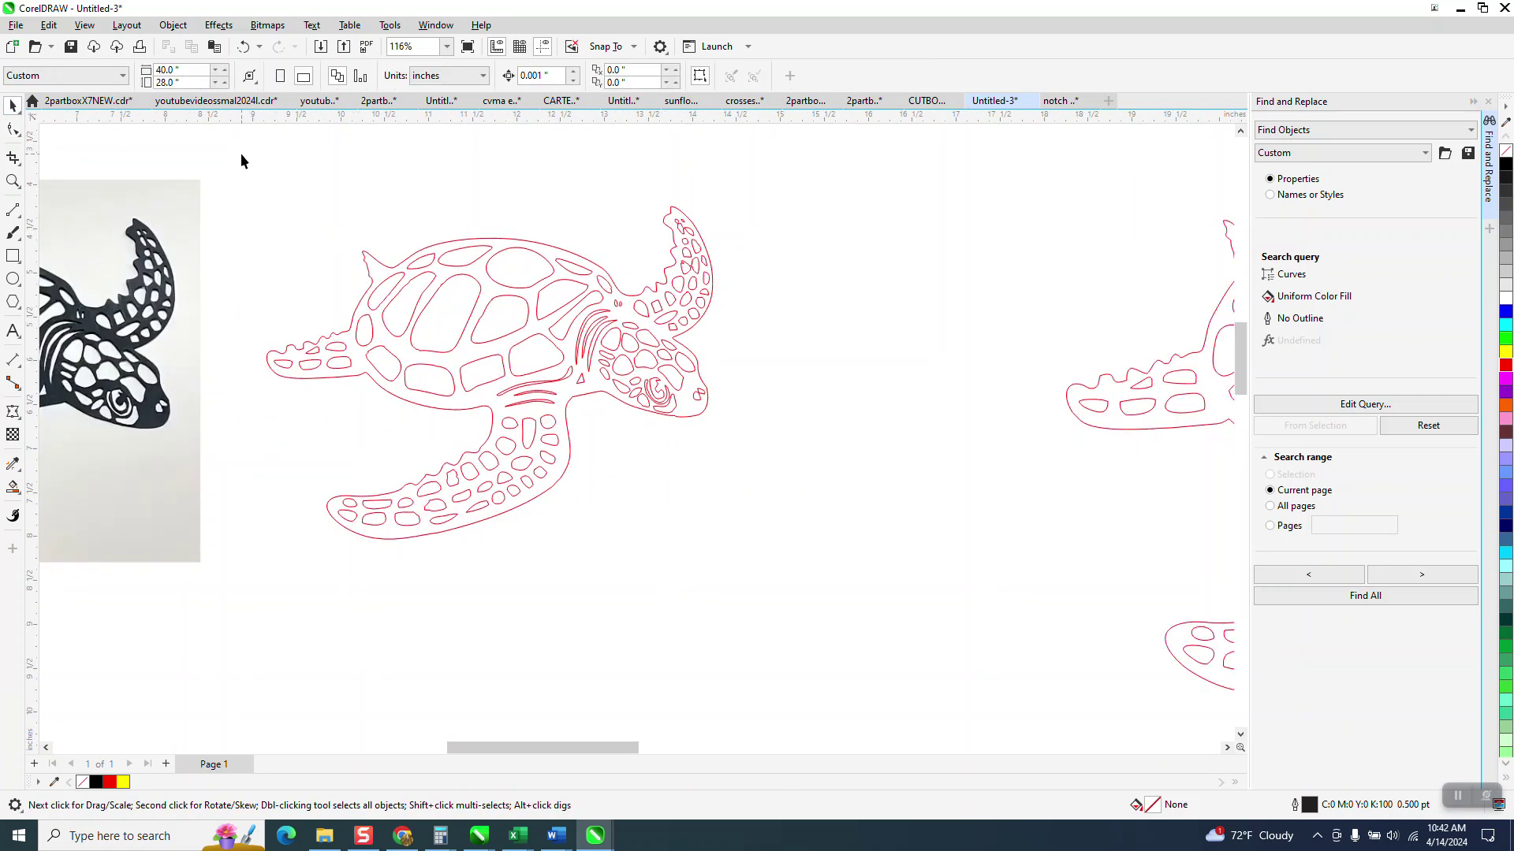
pyautogui.moveTo(913, 616); pyautogui.dragTo(912, 612)
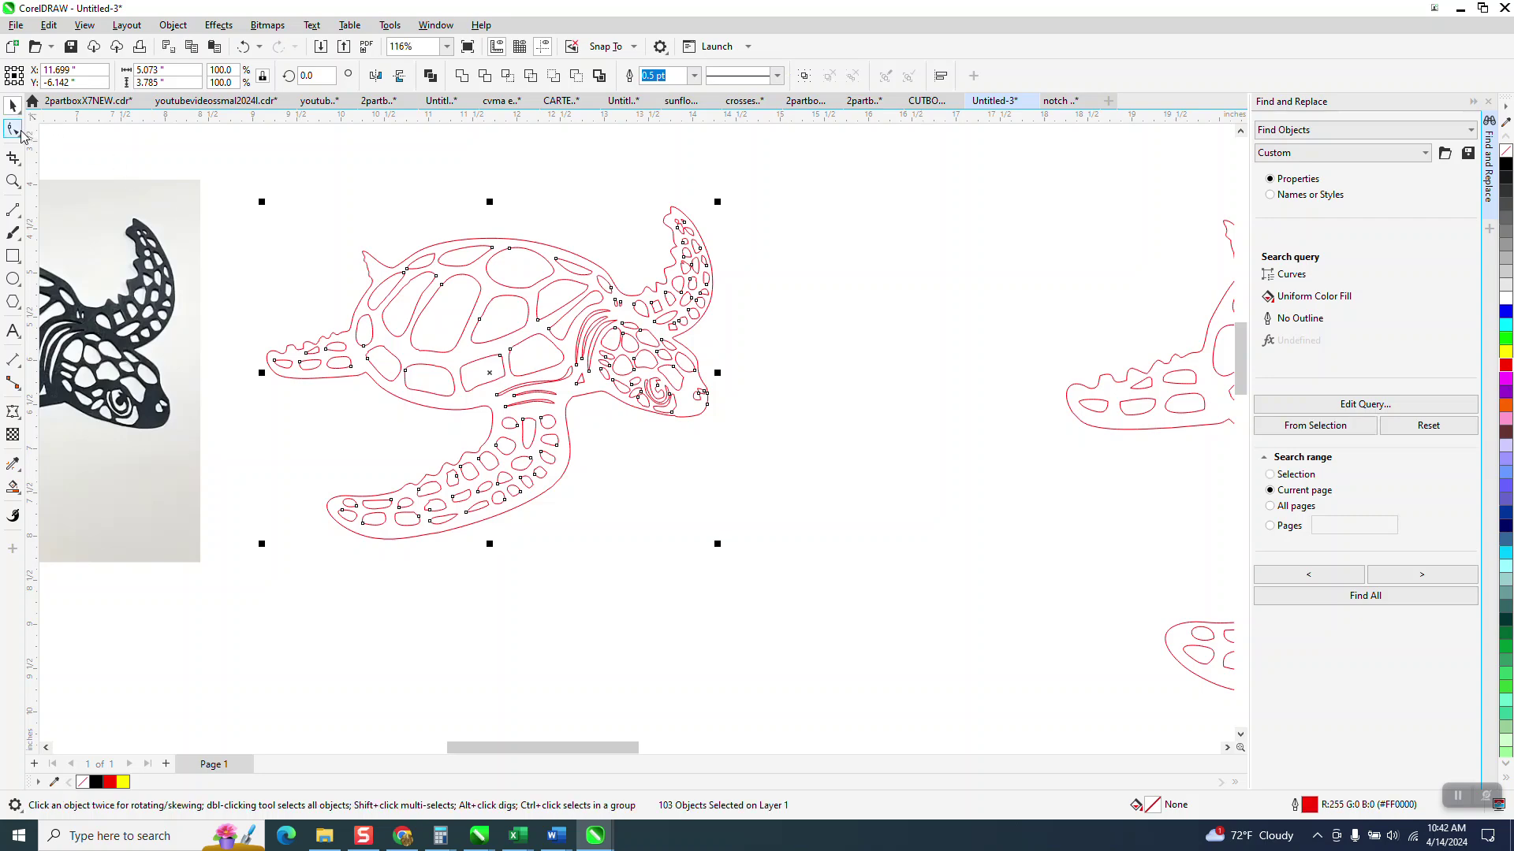
pyautogui.click(14, 131)
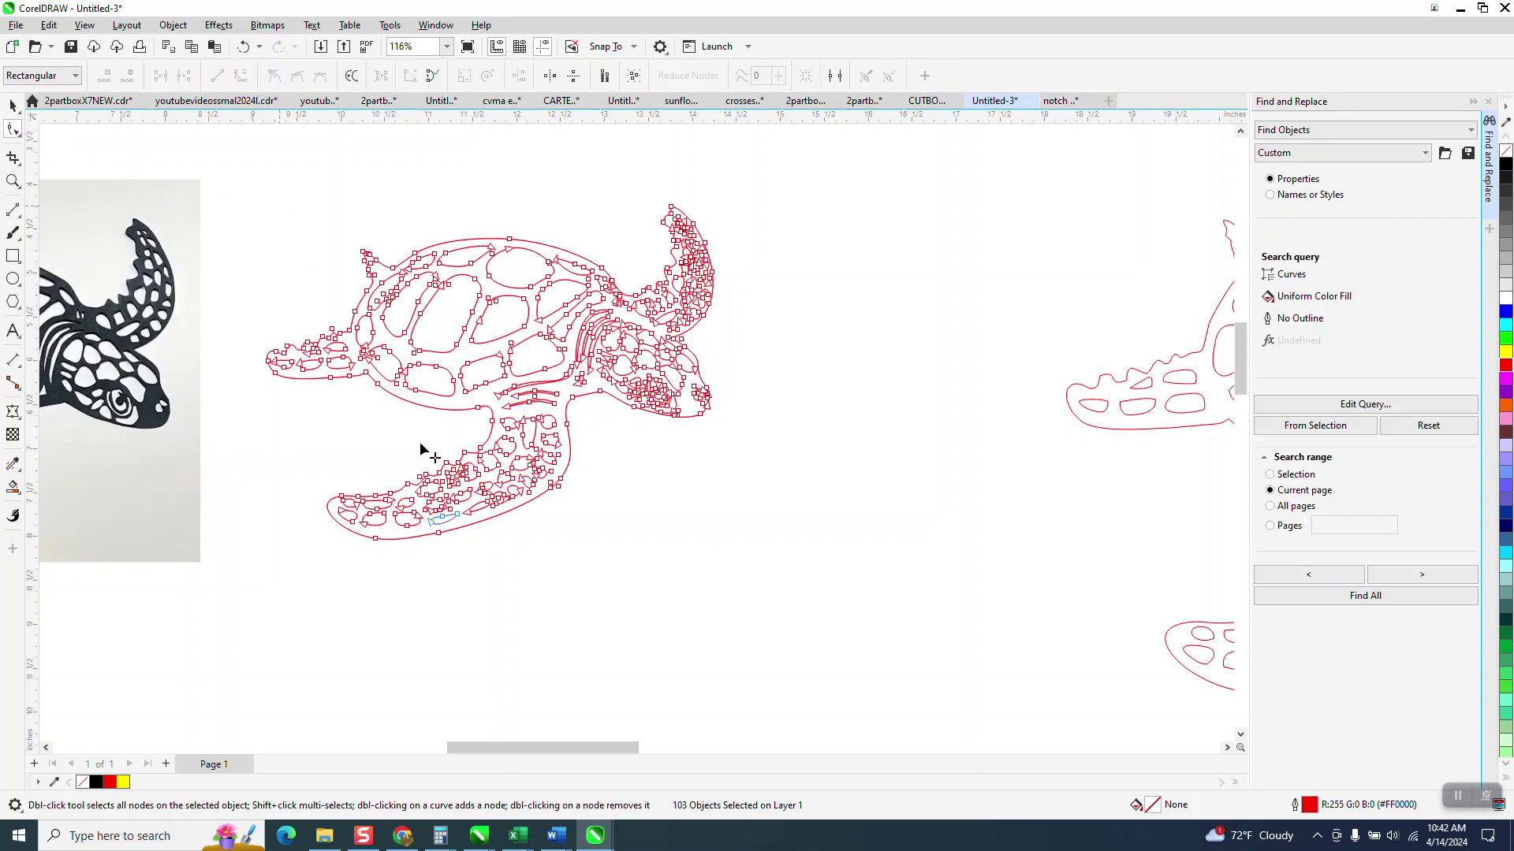
# - Delete the extra nodes in the narrow bridge linking two cells near the tip of the upper front flipper
pyautogui.click(12, 180)
pyautogui.moveTo(523, 192); pyautogui.dragTo(797, 399)
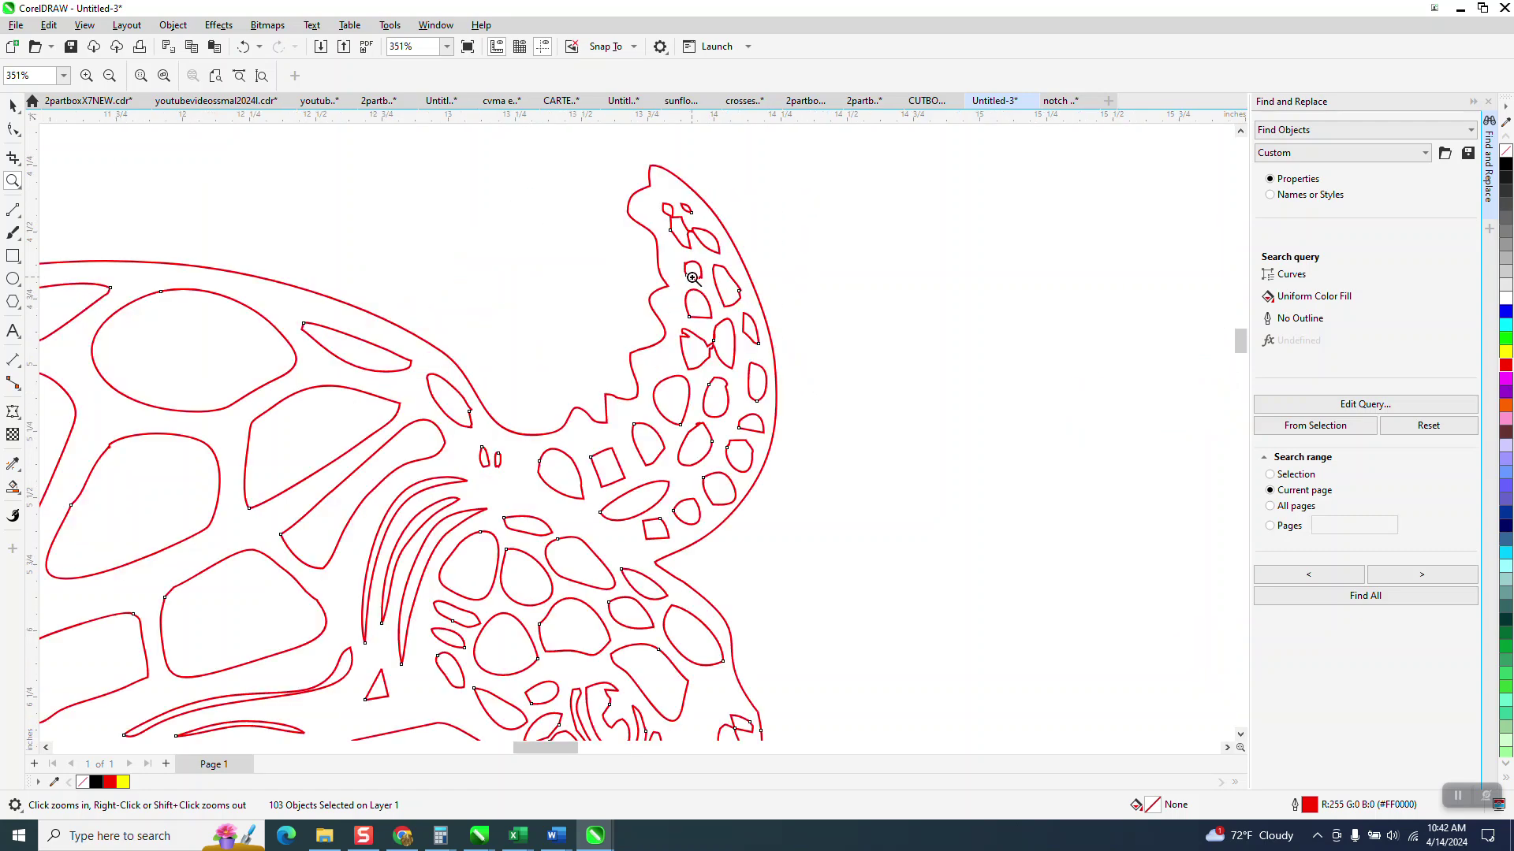
pyautogui.click(724, 267)
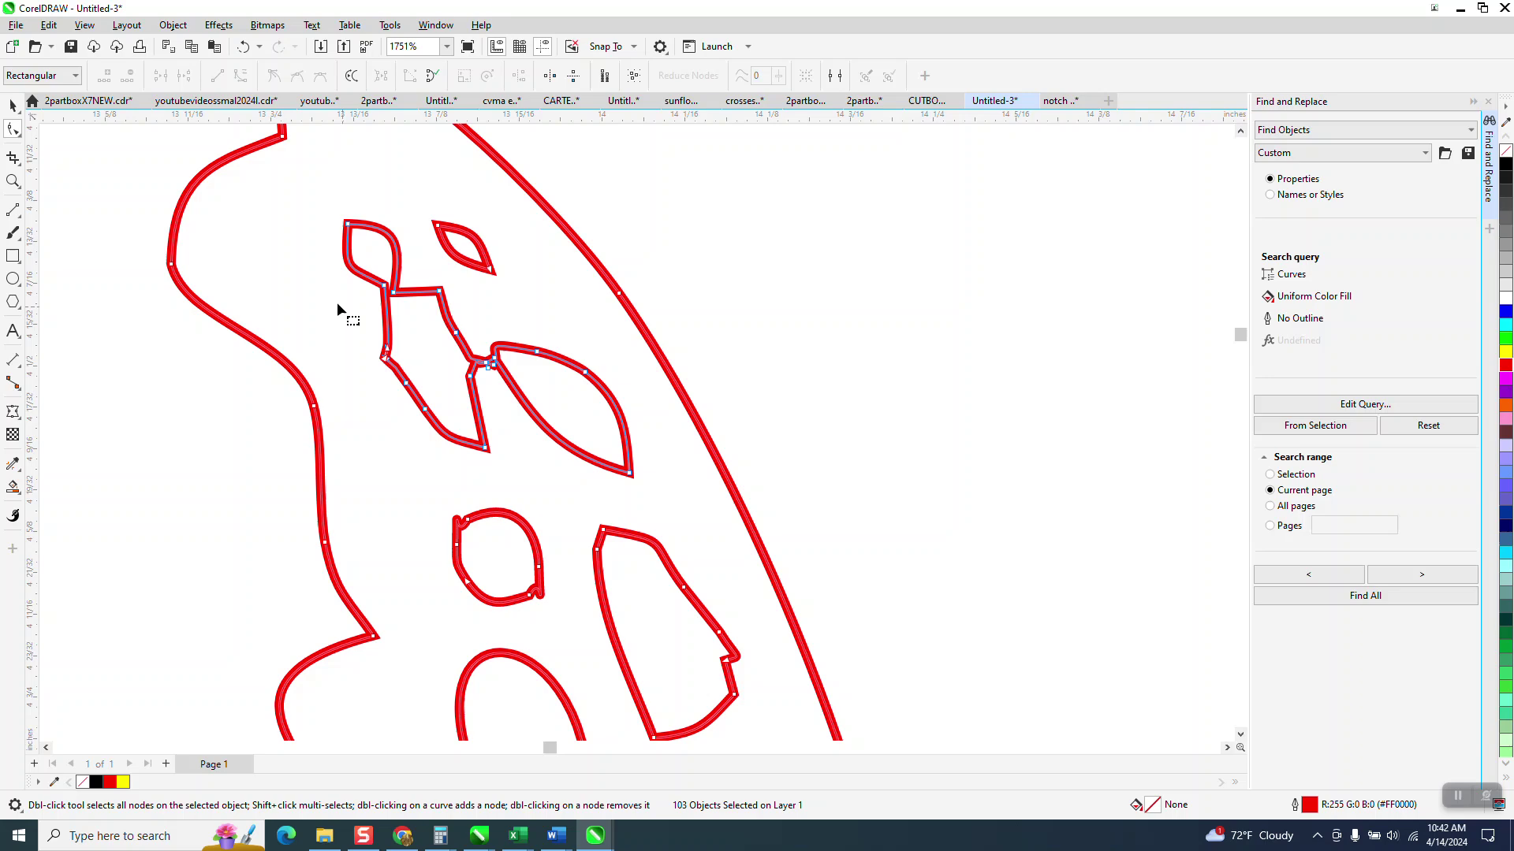
pyautogui.click(13, 180)
pyautogui.moveTo(395, 339); pyautogui.dragTo(618, 440)
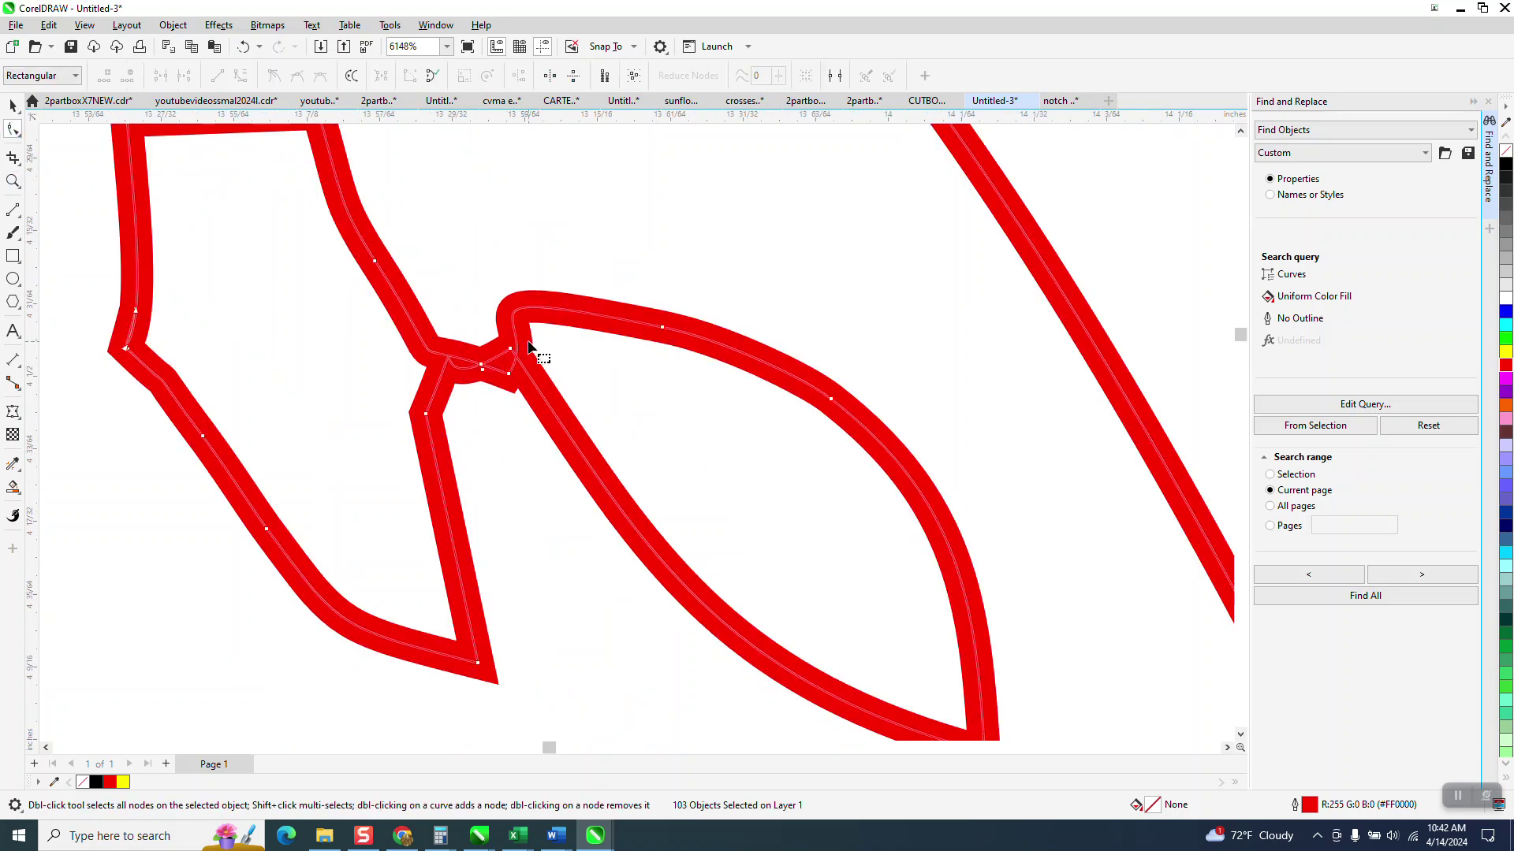
pyautogui.moveTo(532, 345); pyautogui.dragTo(479, 398)
pyautogui.press('Delete')
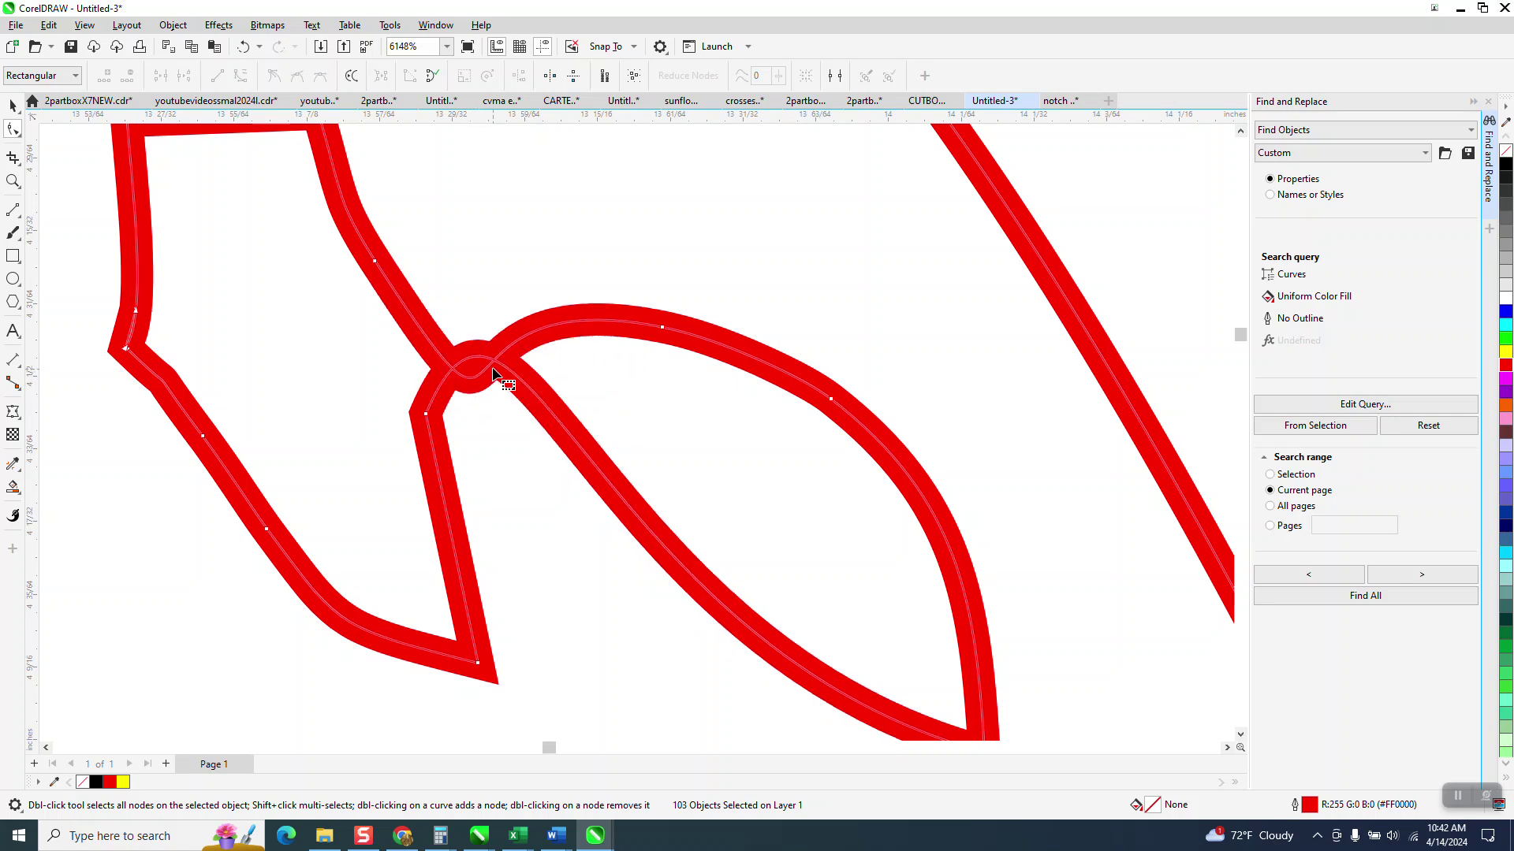
# - Cut away the remaining connecting loop between the two flipper cells with Virtual Segment Delete
pyautogui.click(20, 166)
pyautogui.click(87, 193)
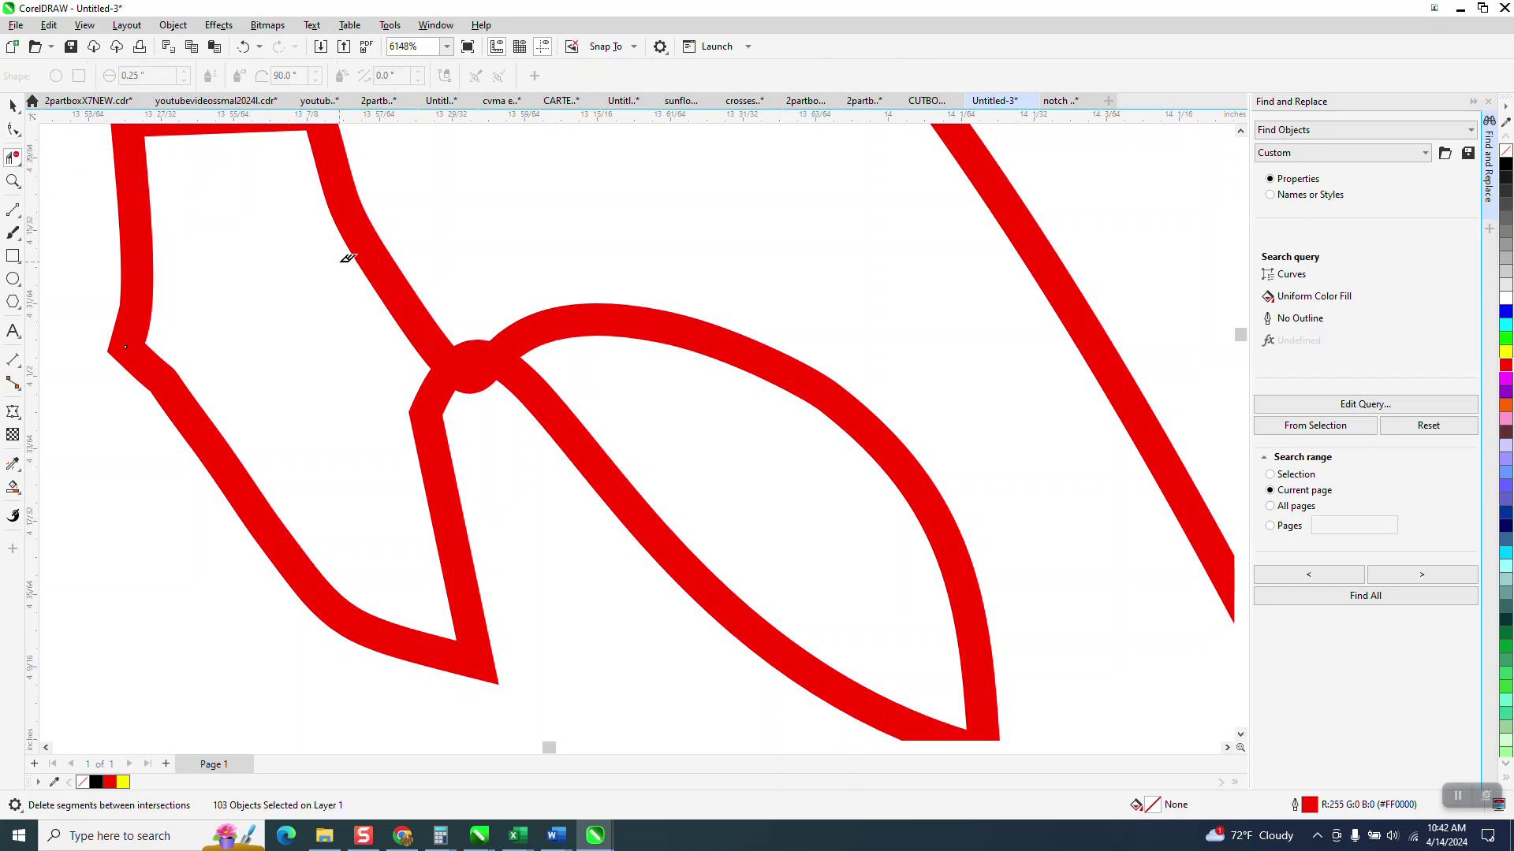
pyautogui.moveTo(471, 352); pyautogui.dragTo(486, 400)
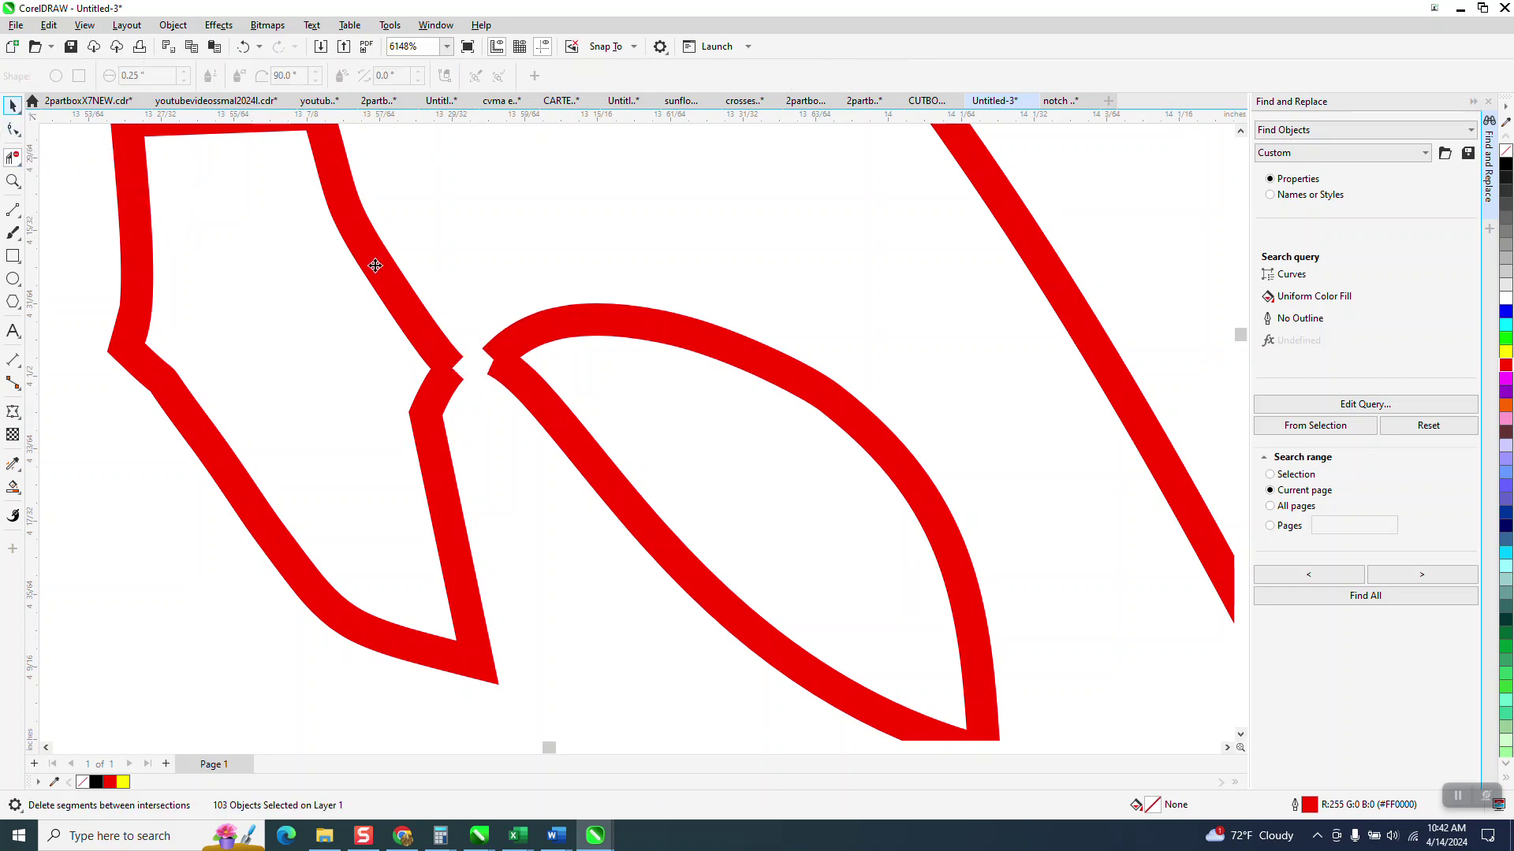
pyautogui.press('space')
# - Select the open end nodes between the two cells and replace the Find and Replace docker with Join Curves
pyautogui.click(12, 128)
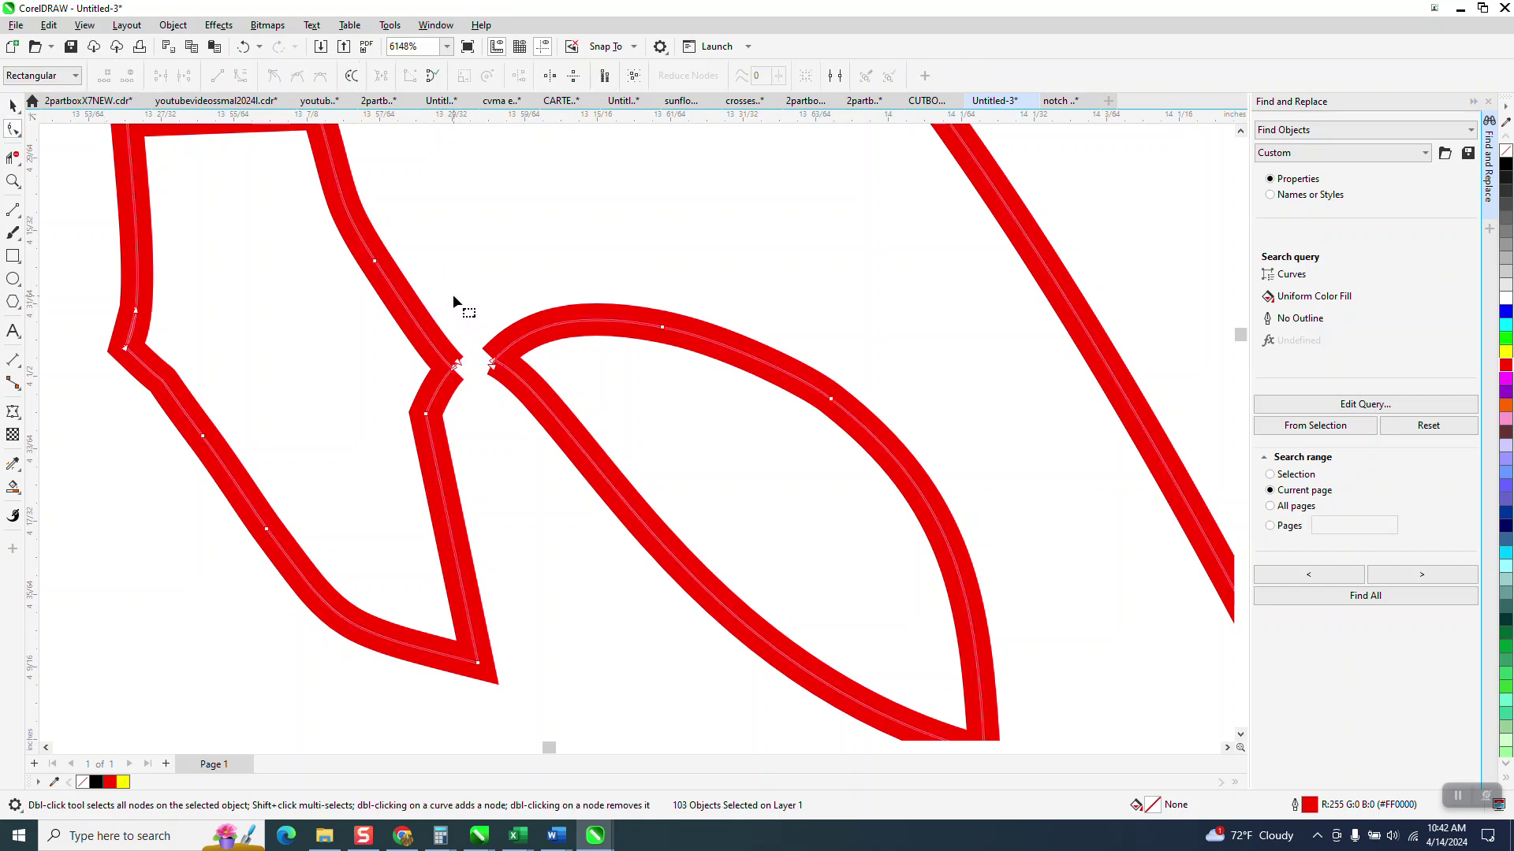
pyautogui.moveTo(508, 273); pyautogui.dragTo(484, 419)
pyautogui.click(1487, 101)
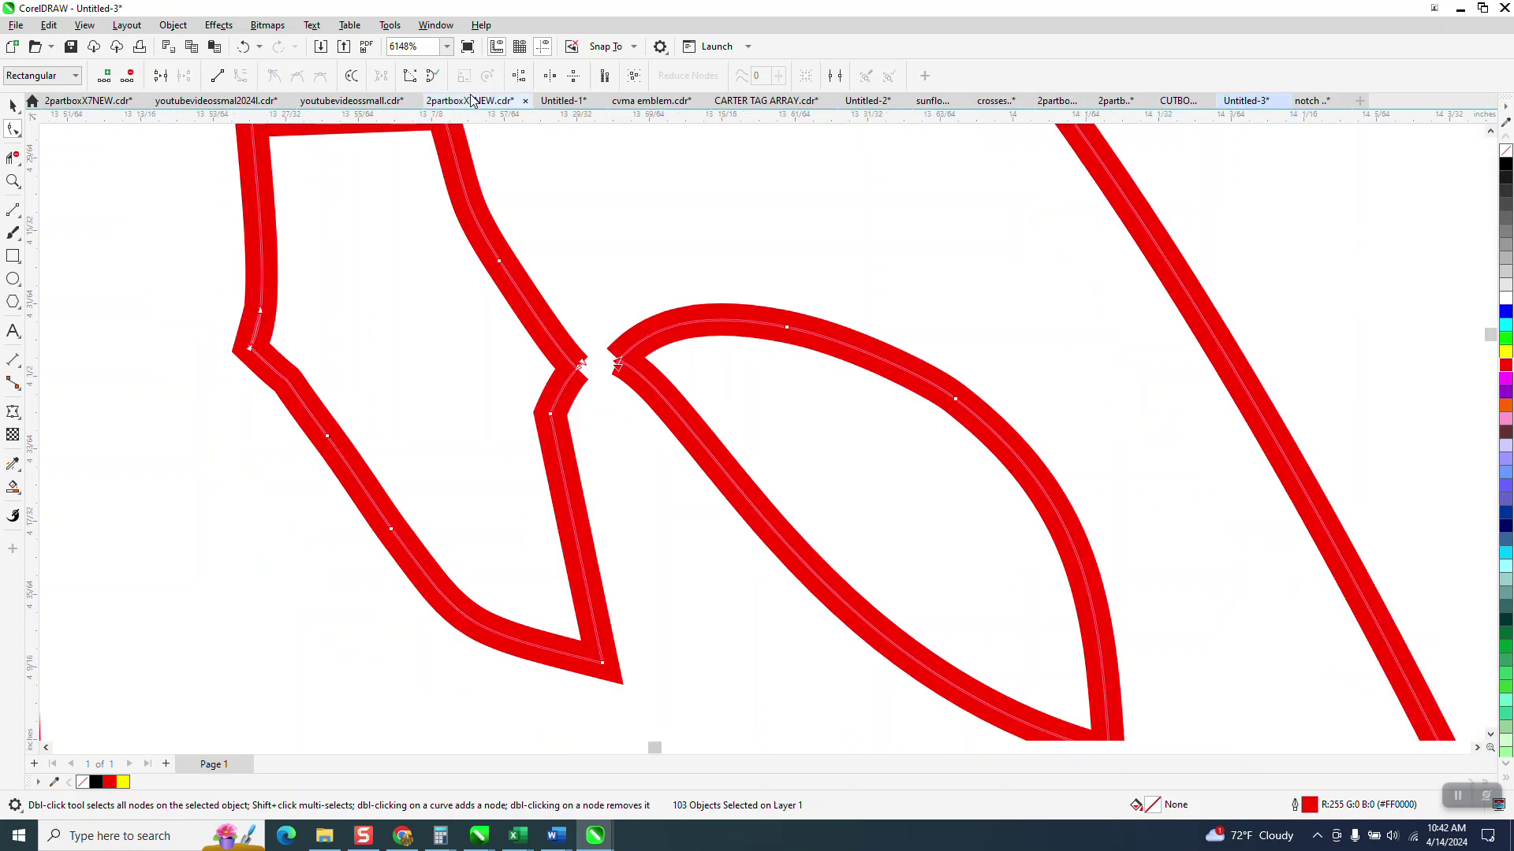
pyautogui.click(435, 25)
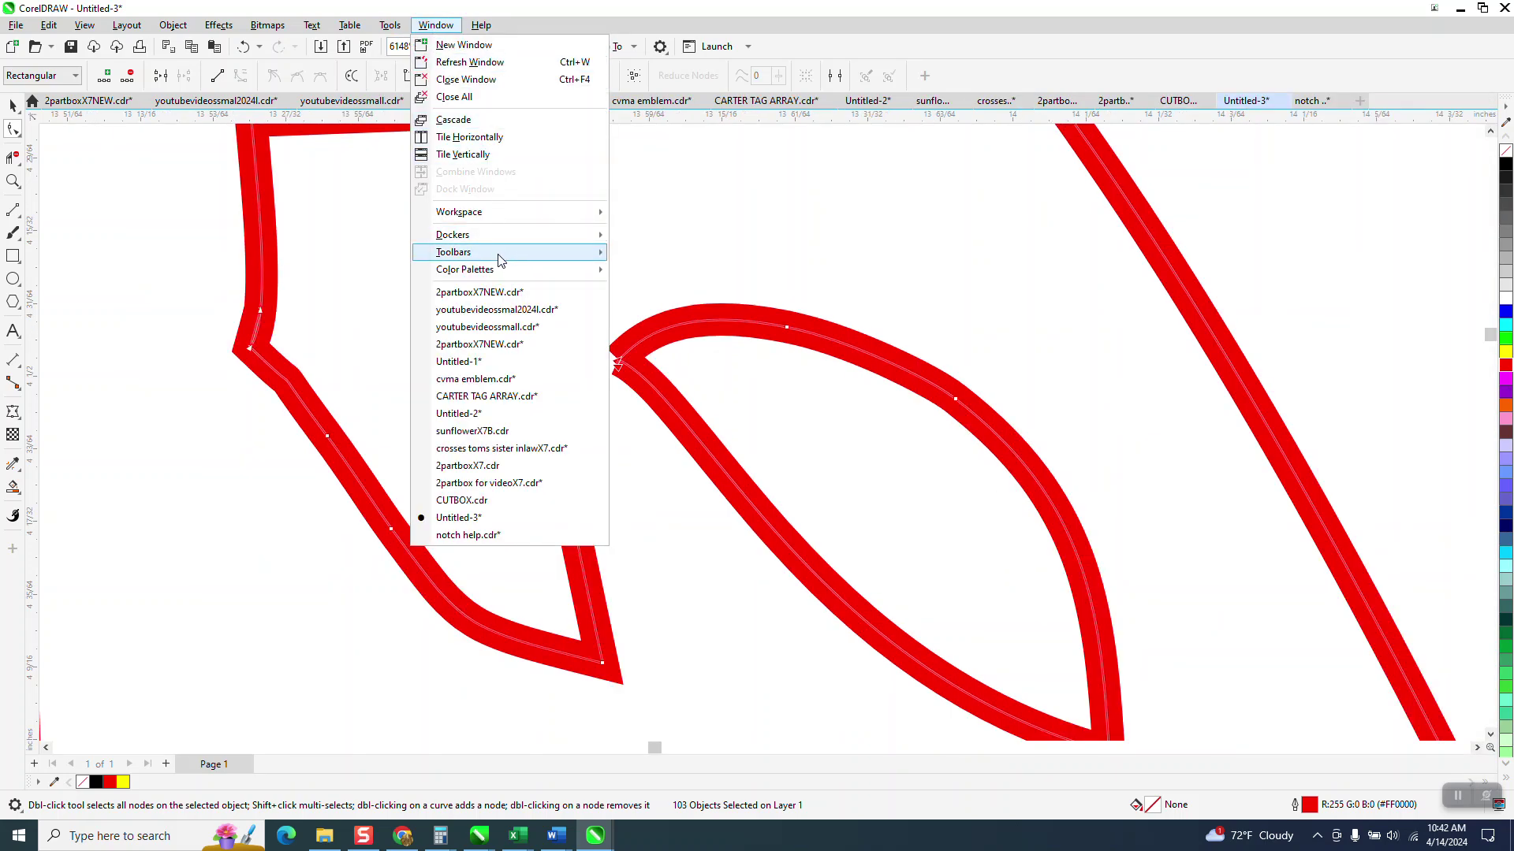
pyautogui.moveTo(494, 239)
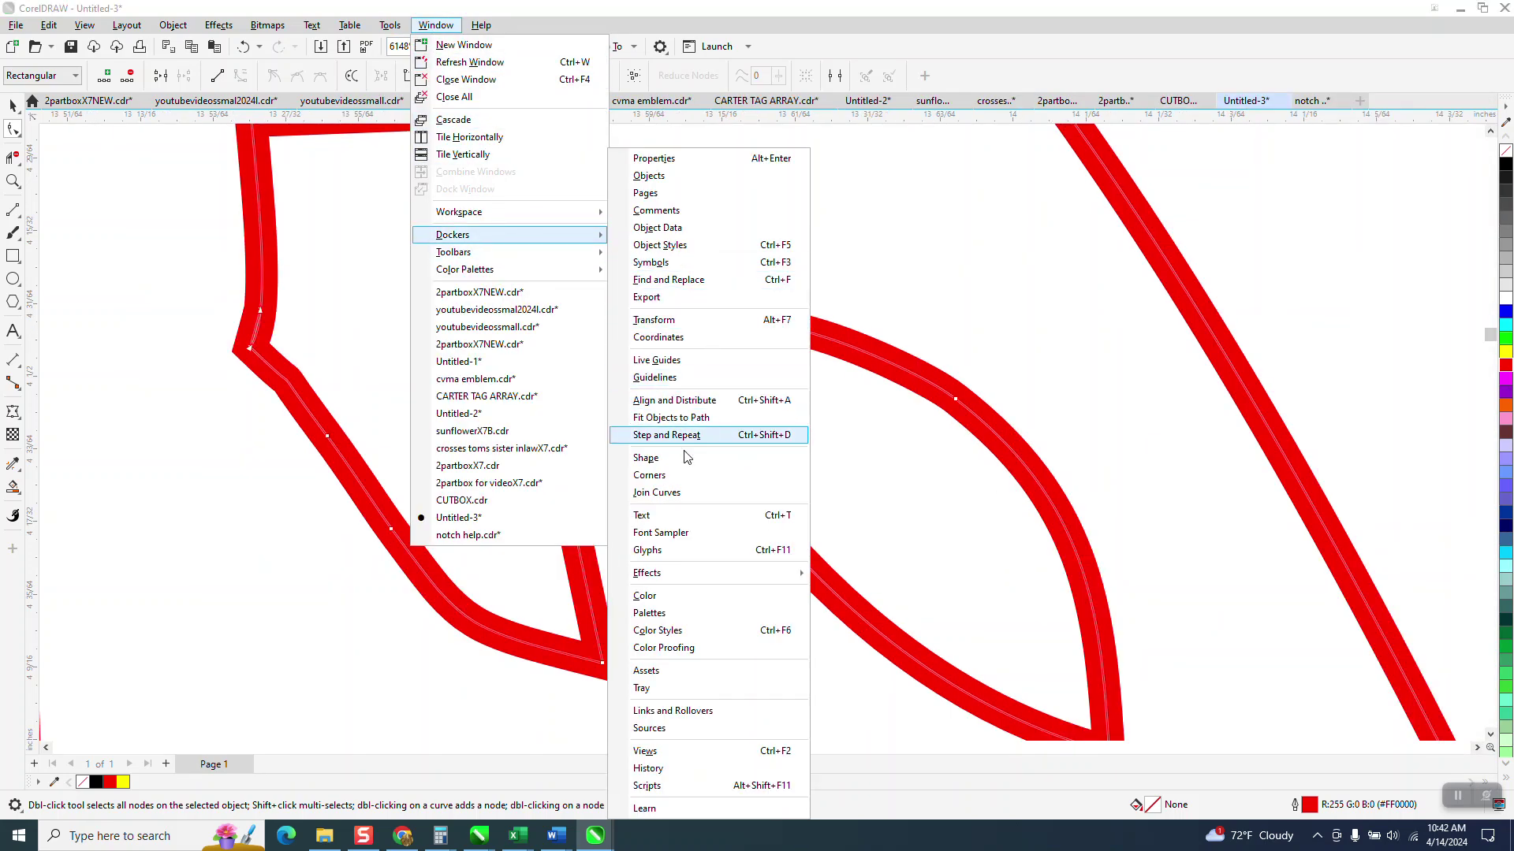
pyautogui.click(674, 493)
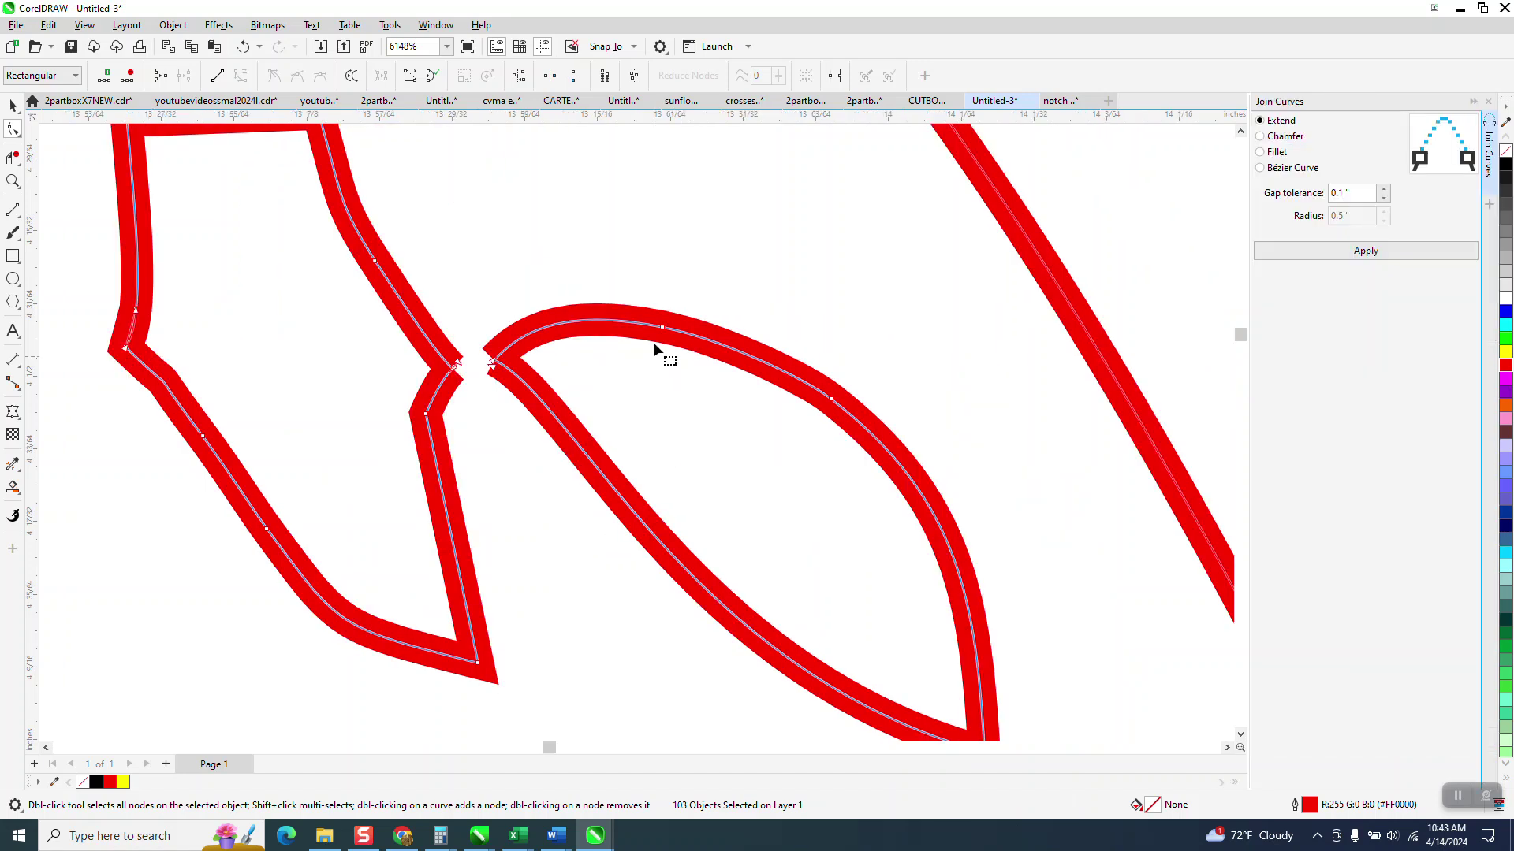
# - Join the open ends of each separated flipper cell using Extend with a 0.1 inch gap tolerance
pyautogui.click(1367, 257)
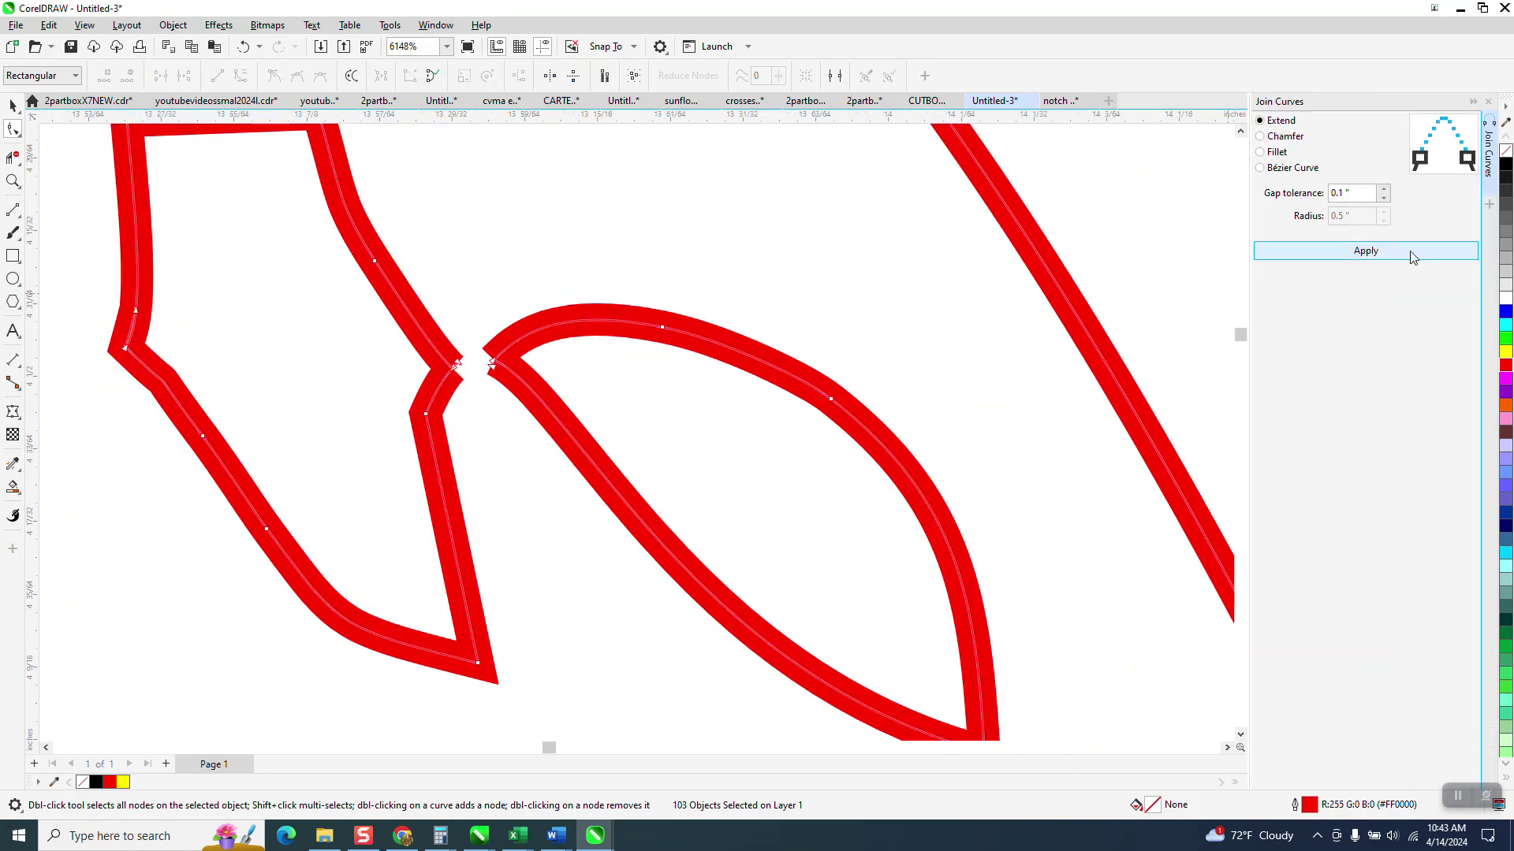
pyautogui.click(1389, 254)
pyautogui.moveTo(522, 324); pyautogui.dragTo(483, 429)
pyautogui.click(1373, 256)
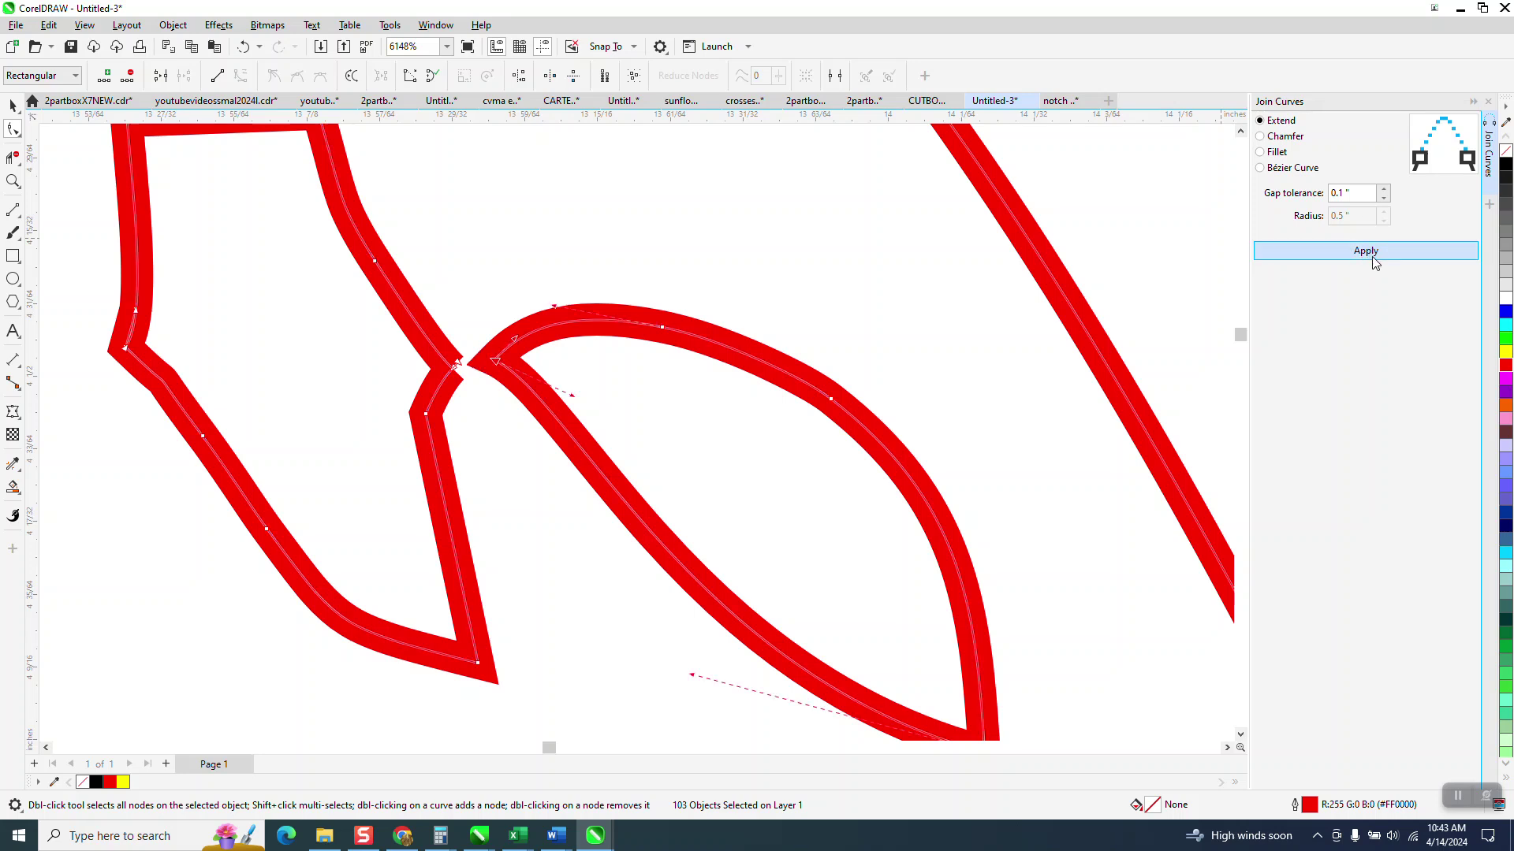
pyautogui.click(585, 361)
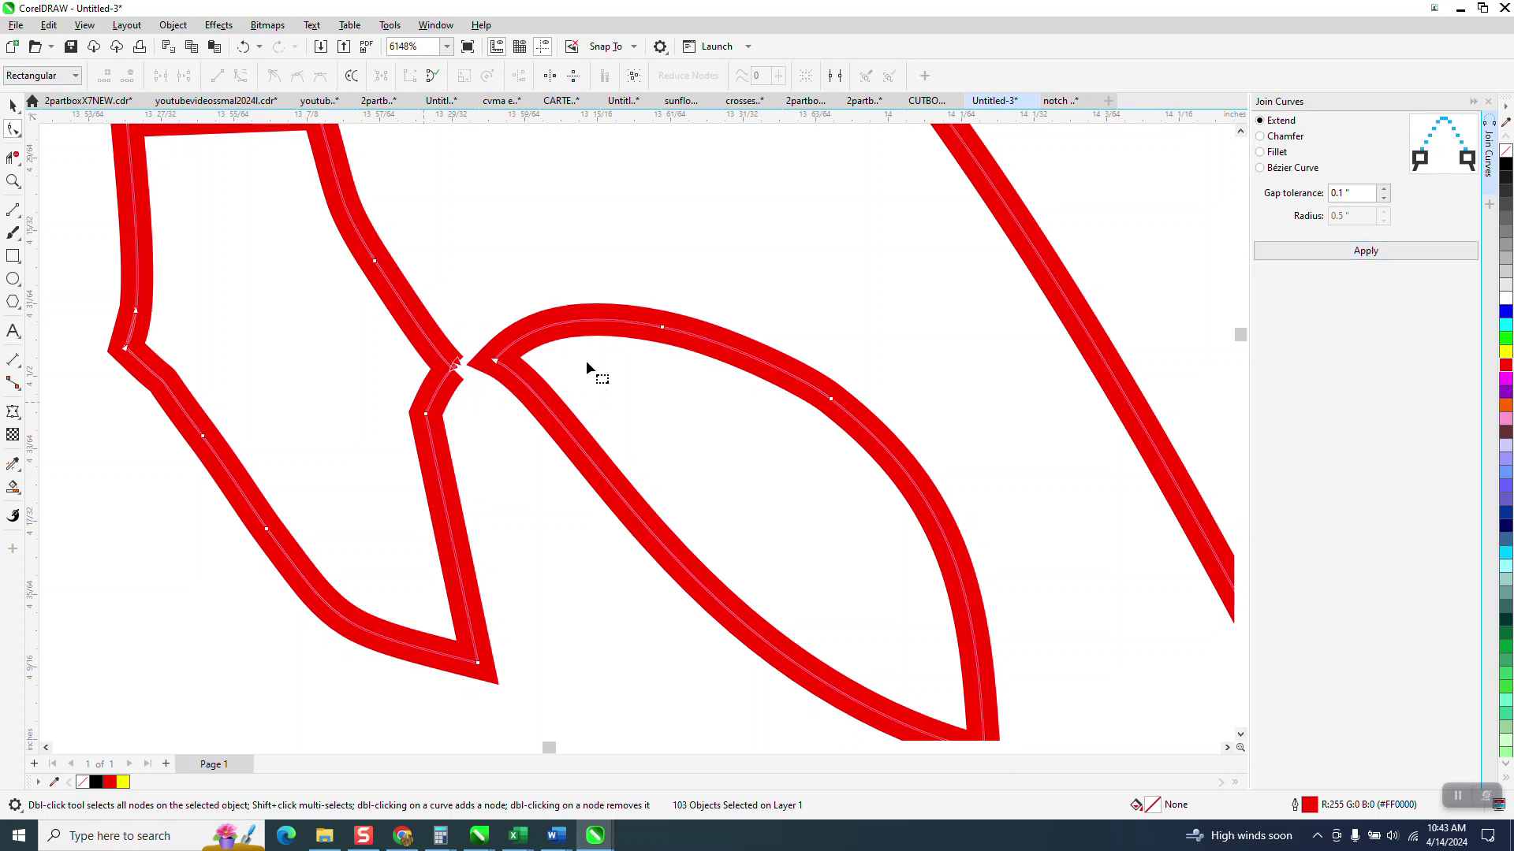
pyautogui.click(1384, 252)
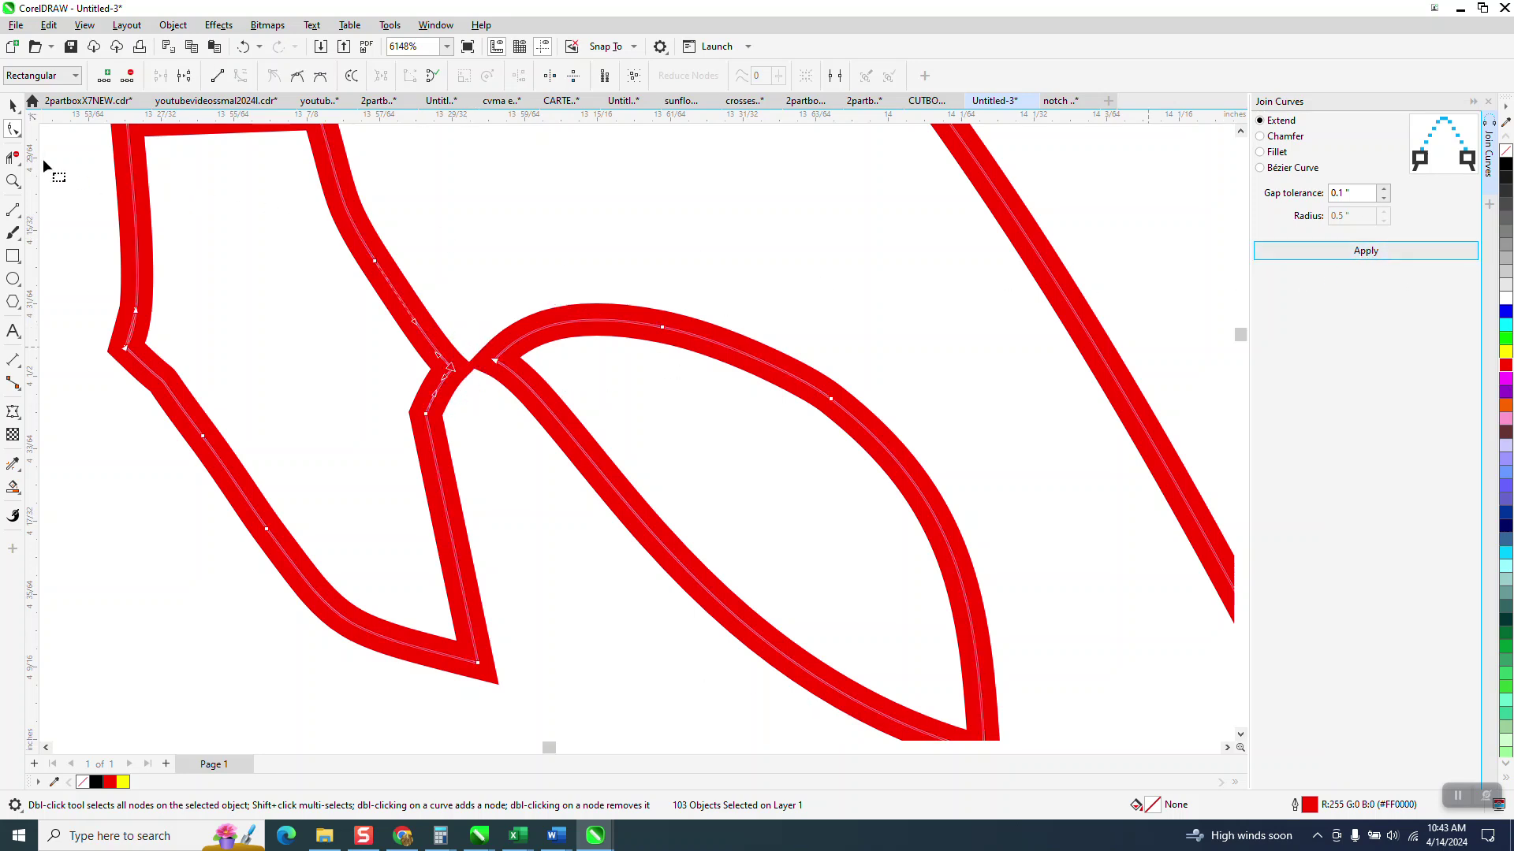
# - Delete the extra nodes where the two separated cells near the upper flipper tip used to meet, rounding the leaf-shaped cell's end
pyautogui.click(19, 132)
pyautogui.moveTo(494, 353); pyautogui.dragTo(396, 402)
pyautogui.press('Delete')
pyautogui.moveTo(504, 300); pyautogui.dragTo(555, 394)
pyautogui.press('Delete')
# - Delete the surplus nodes at the side kink and upper notch of the long narrow cell near the flipper tip
pyautogui.scroll(-1, 551, 361)
pyautogui.moveTo(307, 301); pyautogui.dragTo(193, 391)
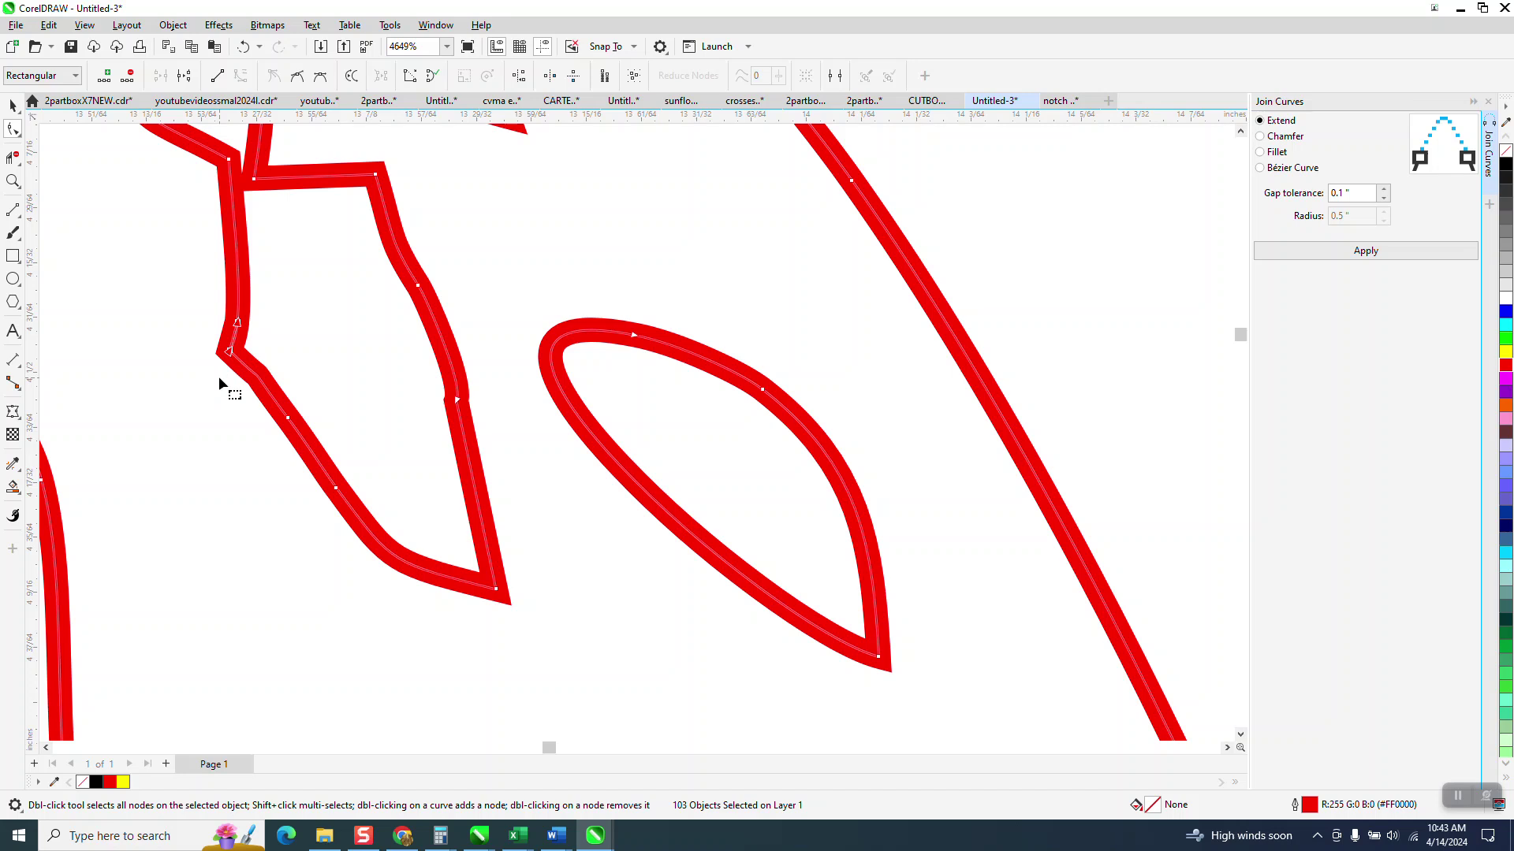
pyautogui.press('Delete')
pyautogui.press('Escape')
pyautogui.click(257, 183)
pyautogui.moveTo(256, 178)
pyautogui.mouseDown()
pyautogui.moveTo(304, 161)
pyautogui.moveTo(332, 215)
pyautogui.mouseUp()
pyautogui.press('Delete')
pyautogui.scroll(-4, 338, 226)
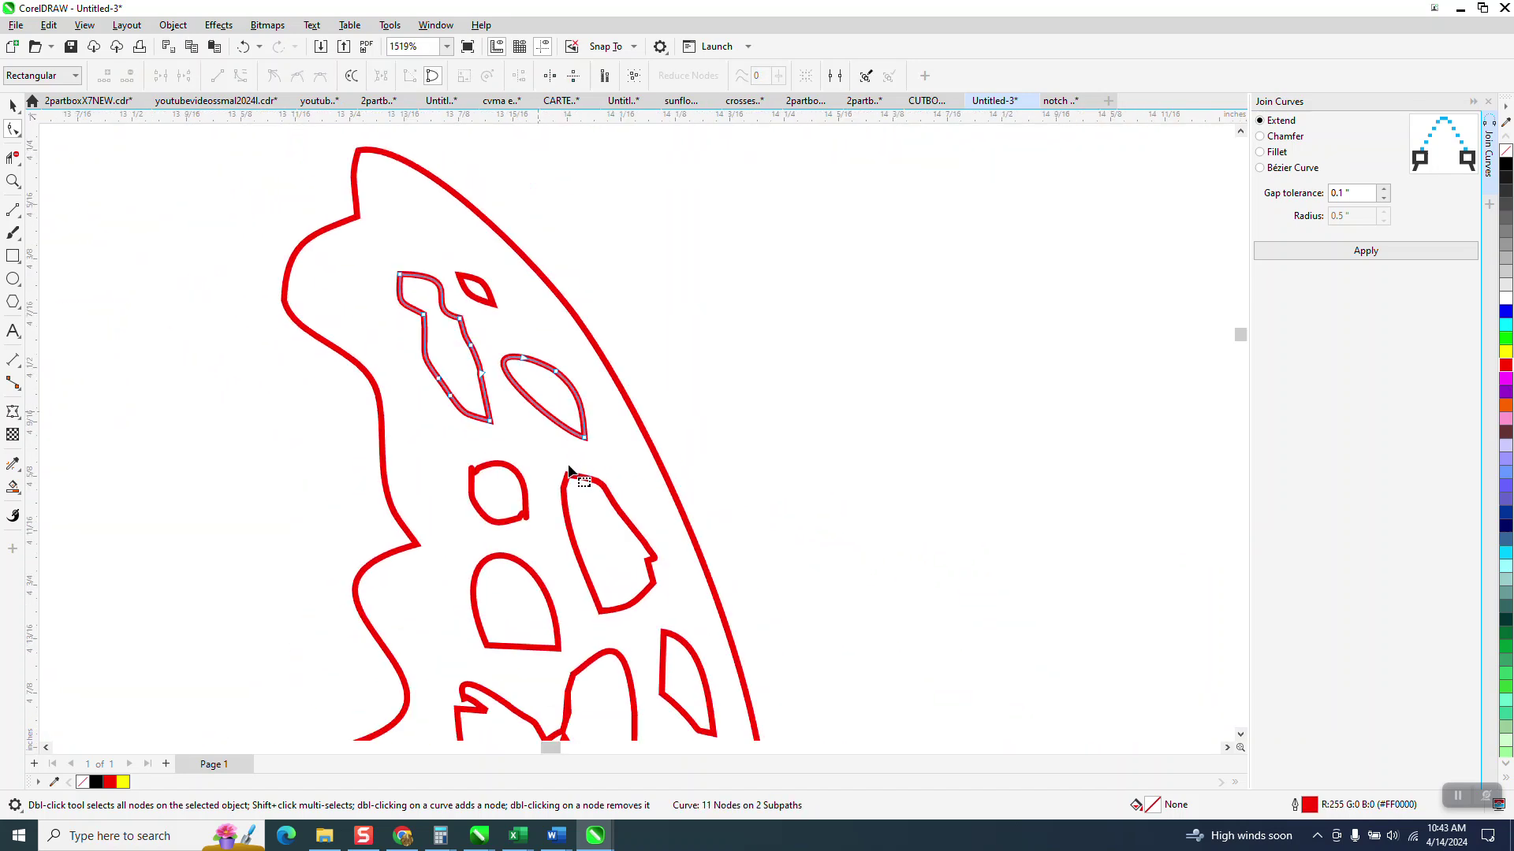
# - Remove the two stray nodes causing bumps on the small round cell below the flipper tip, leaving a smooth oval
pyautogui.click(13, 181)
pyautogui.moveTo(464, 460); pyautogui.dragTo(650, 552)
pyautogui.click(241, 295)
pyautogui.click(229, 273)
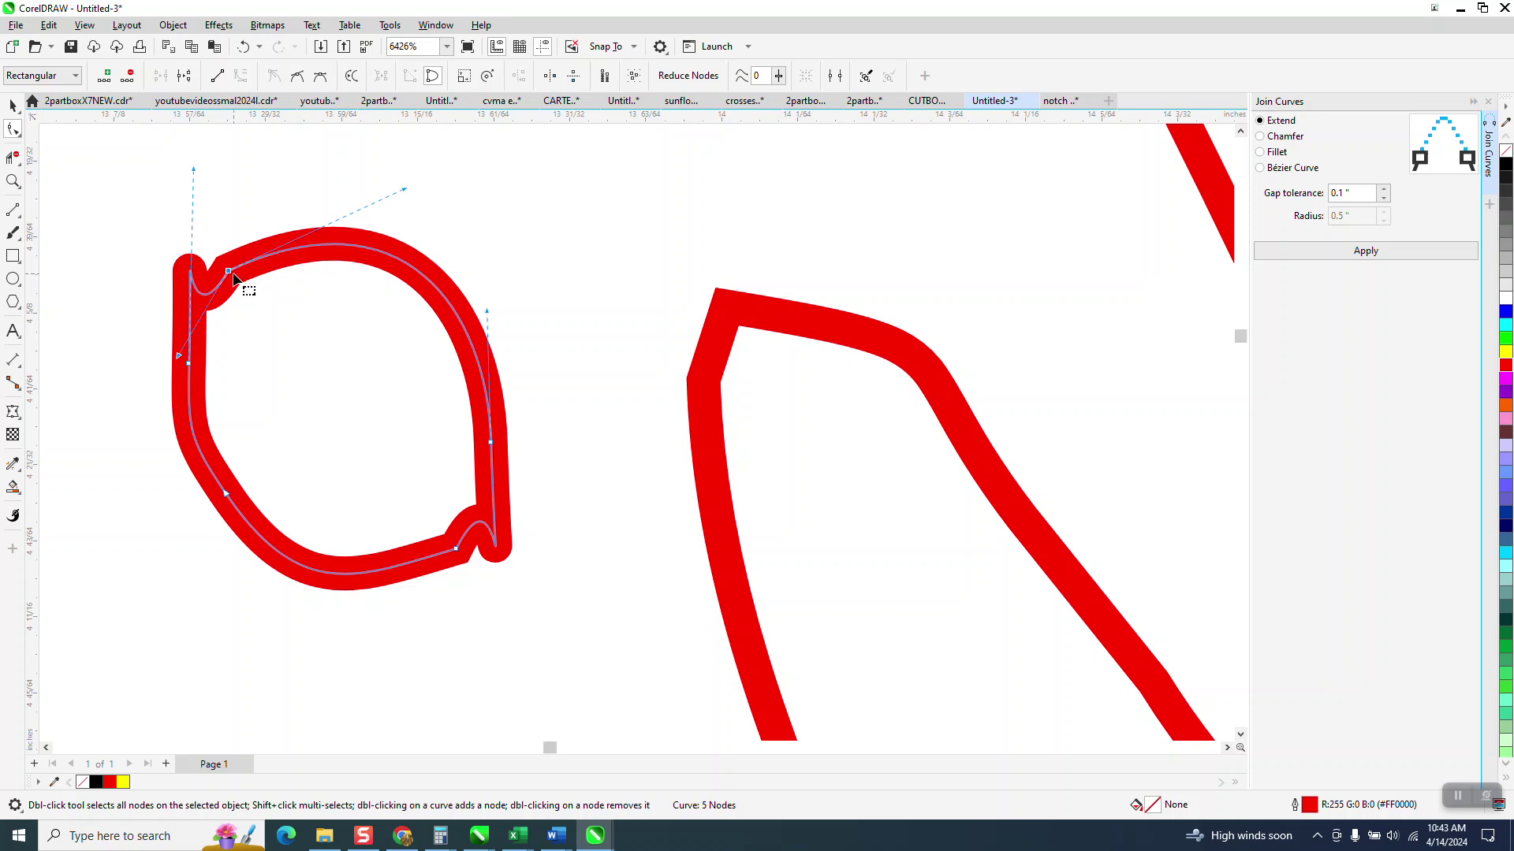
pyautogui.press('Delete')
pyautogui.doubleClick(458, 548)
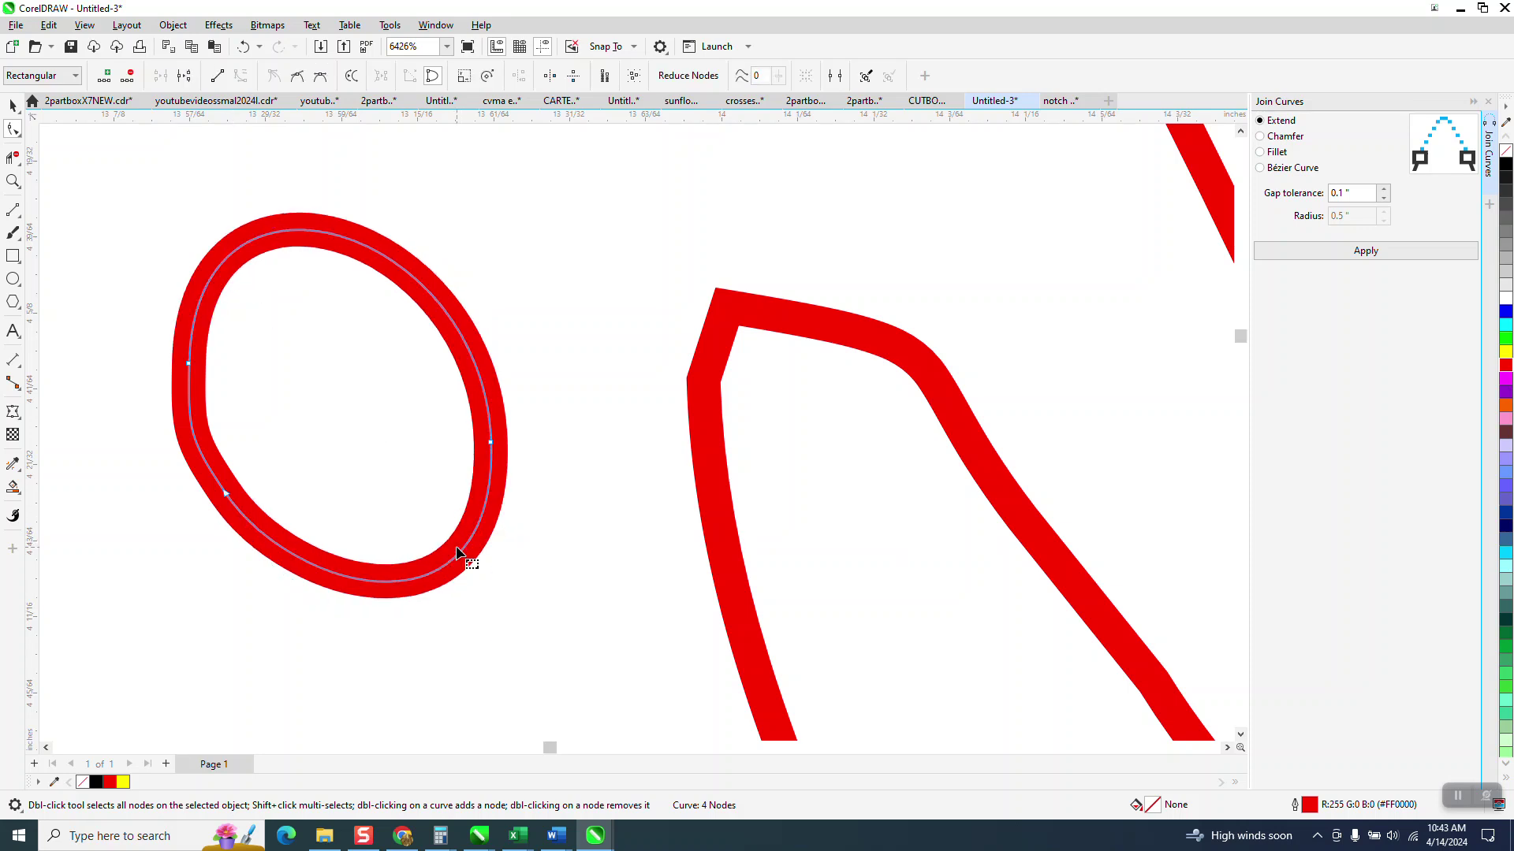
# - Delete the upper corner node of the tall cell beside the small oval to round its top
pyautogui.scroll(-2, 464, 529)
pyautogui.click(584, 395)
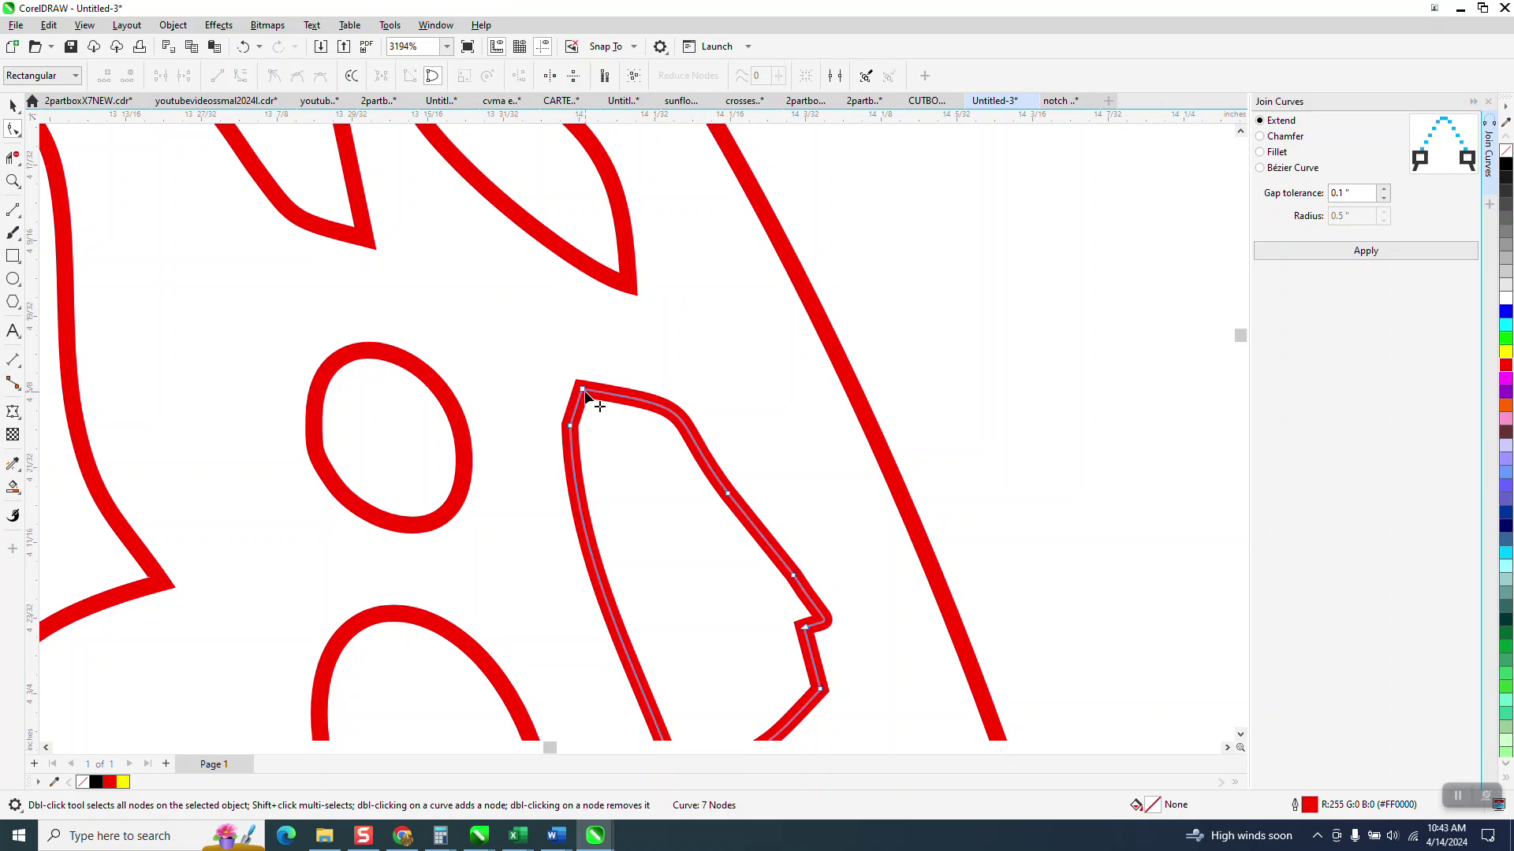
pyautogui.press('Delete')
pyautogui.scroll(-2, 731, 449)
pyautogui.scroll(-5, 676, 430)
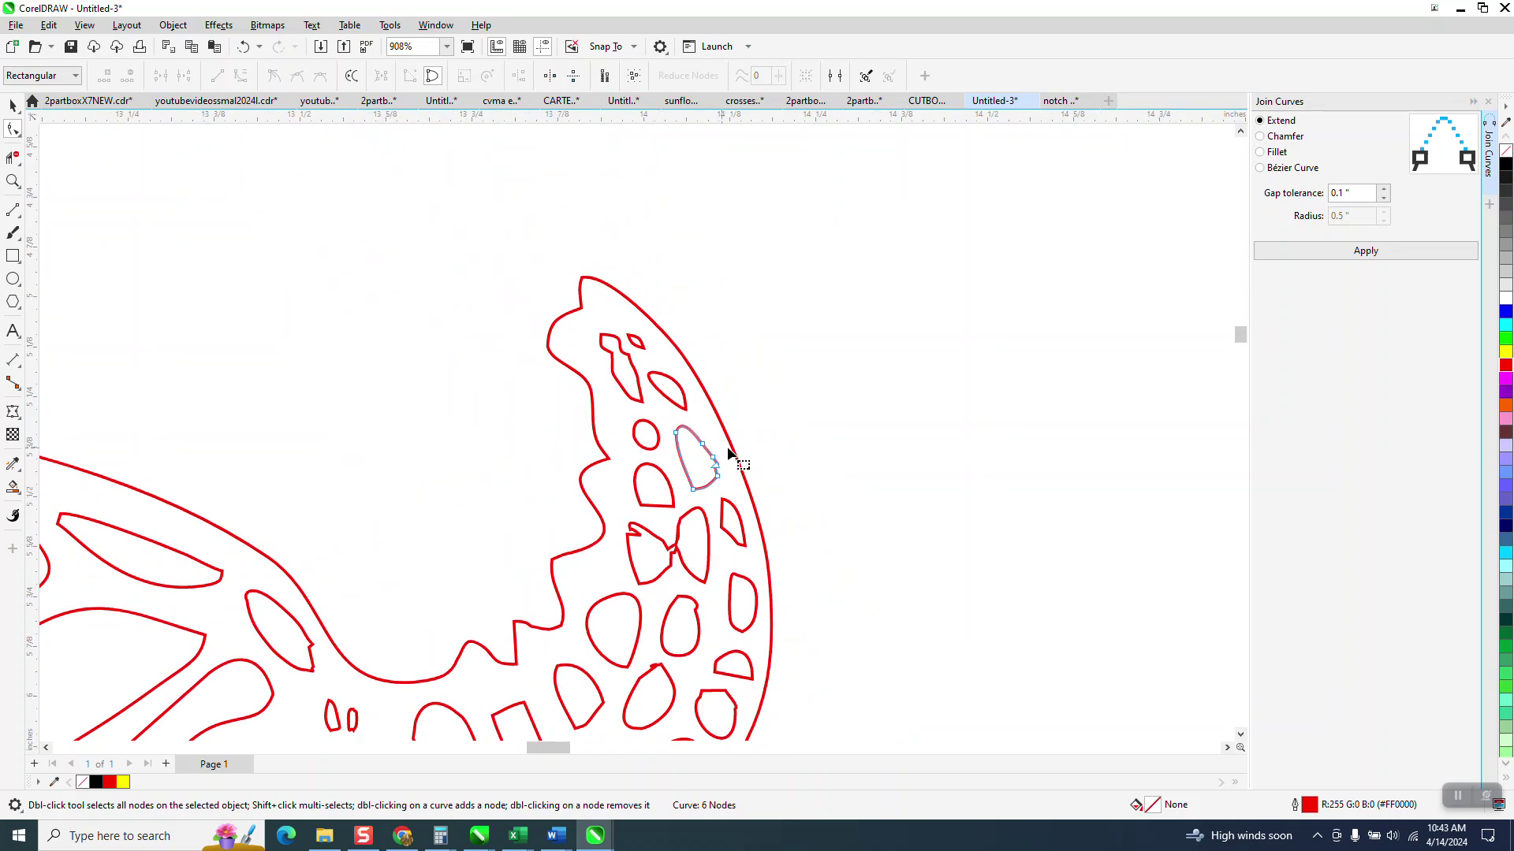
# - Move the lower bridge nodes between the two joined mid-flipper cells down to widen the gap, and delete a node at the side notch
pyautogui.click(13, 180)
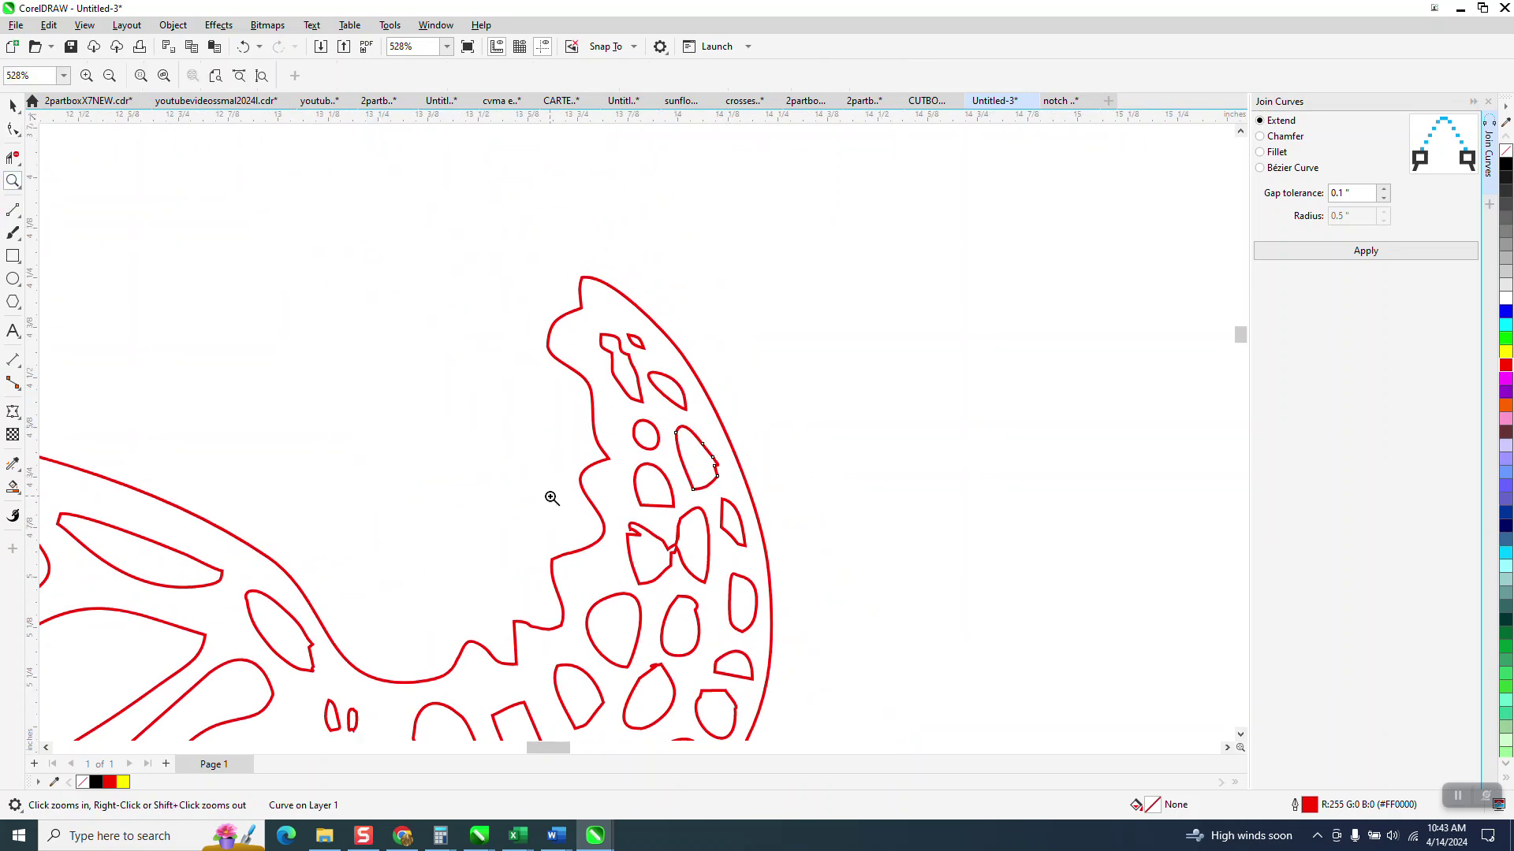
pyautogui.moveTo(717, 605); pyautogui.dragTo(718, 605)
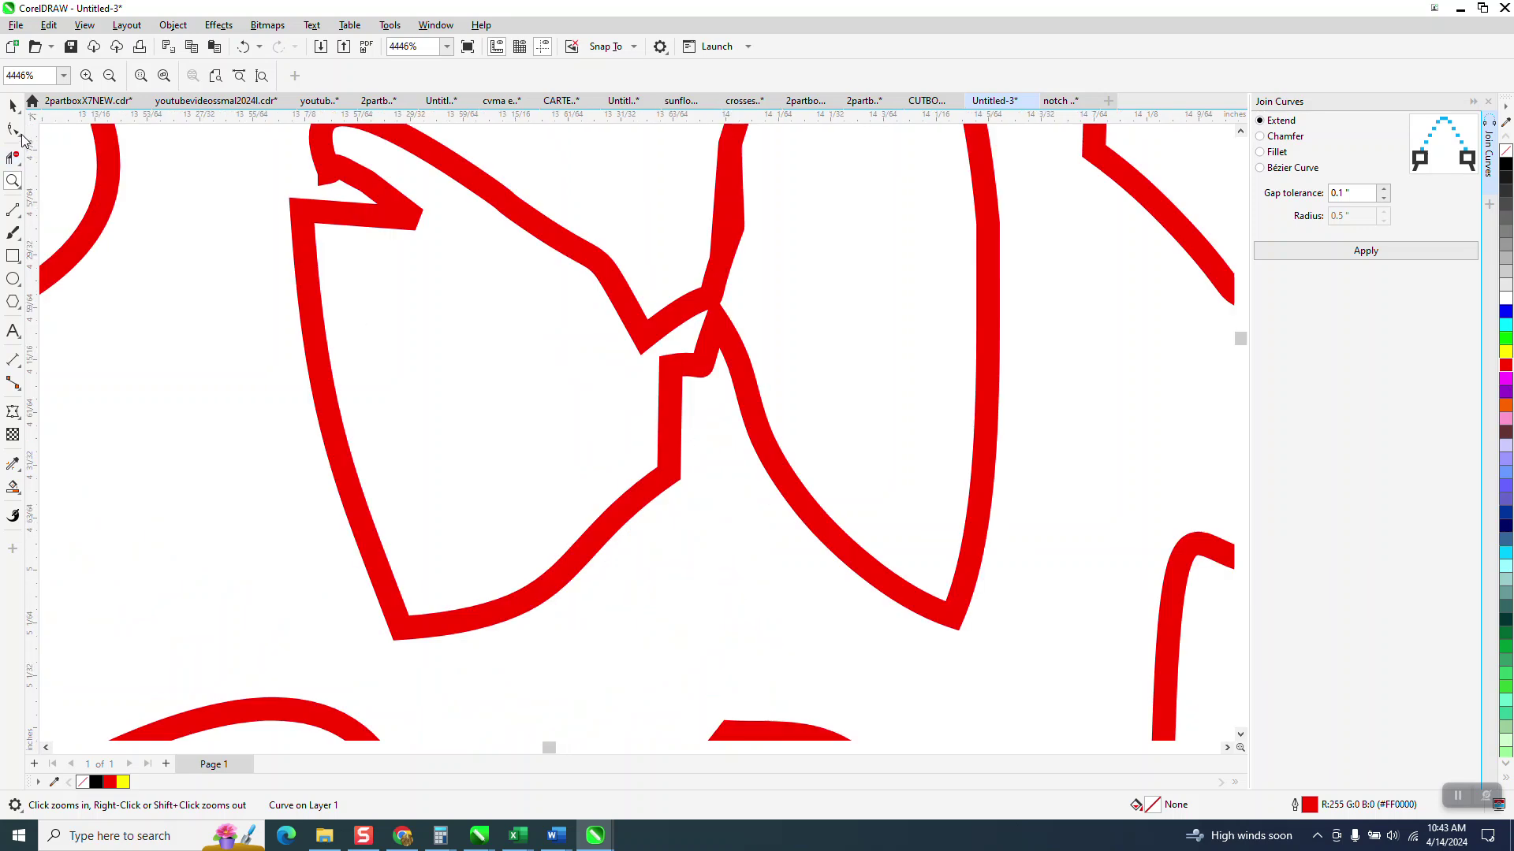
pyautogui.click(13, 129)
pyautogui.click(673, 320)
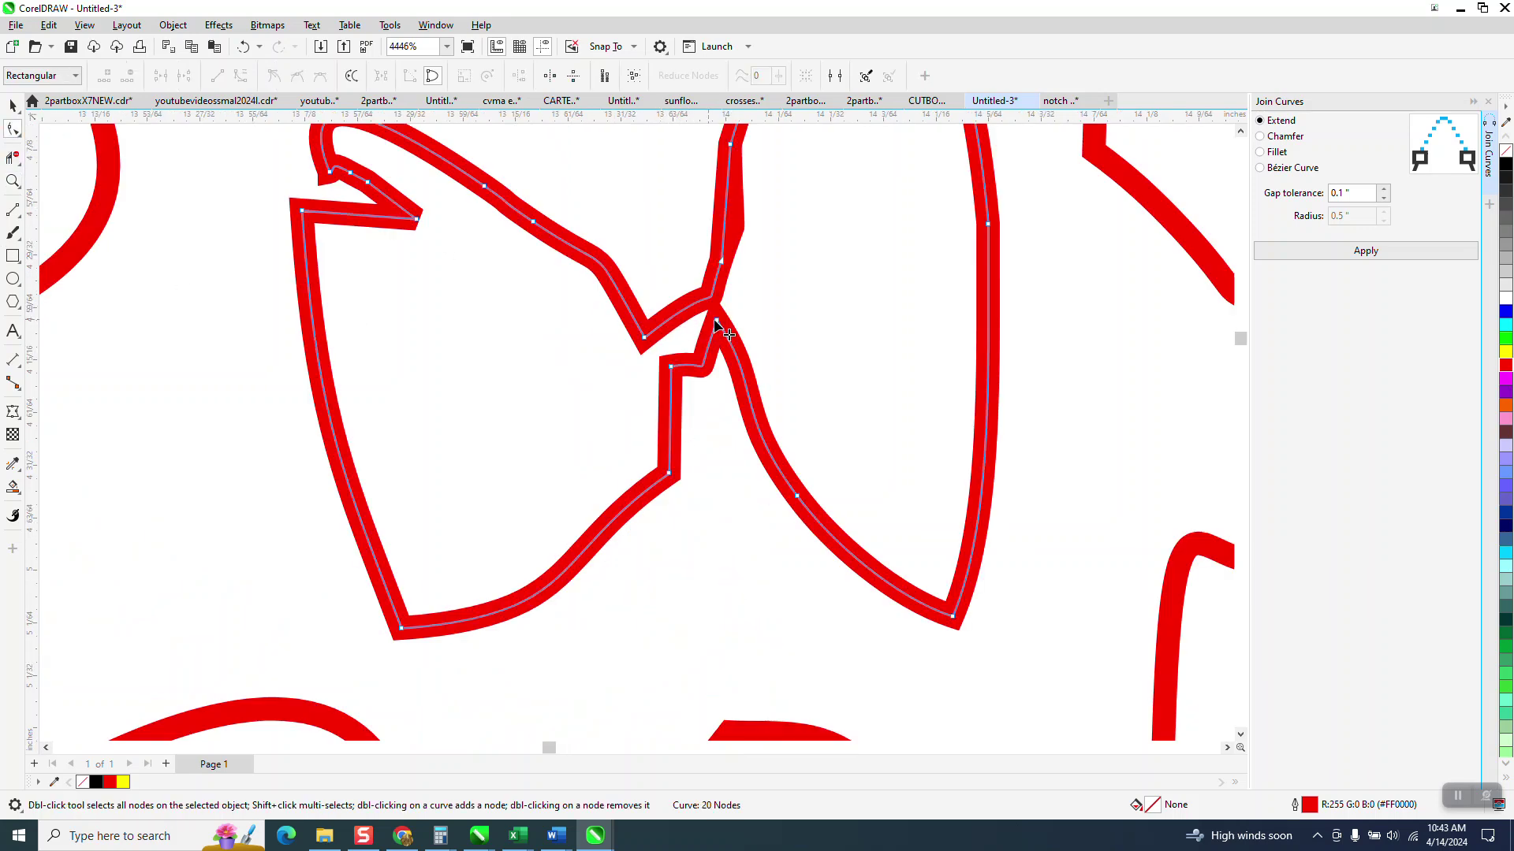
pyautogui.moveTo(727, 314); pyautogui.dragTo(676, 400)
pyautogui.click(331, 172)
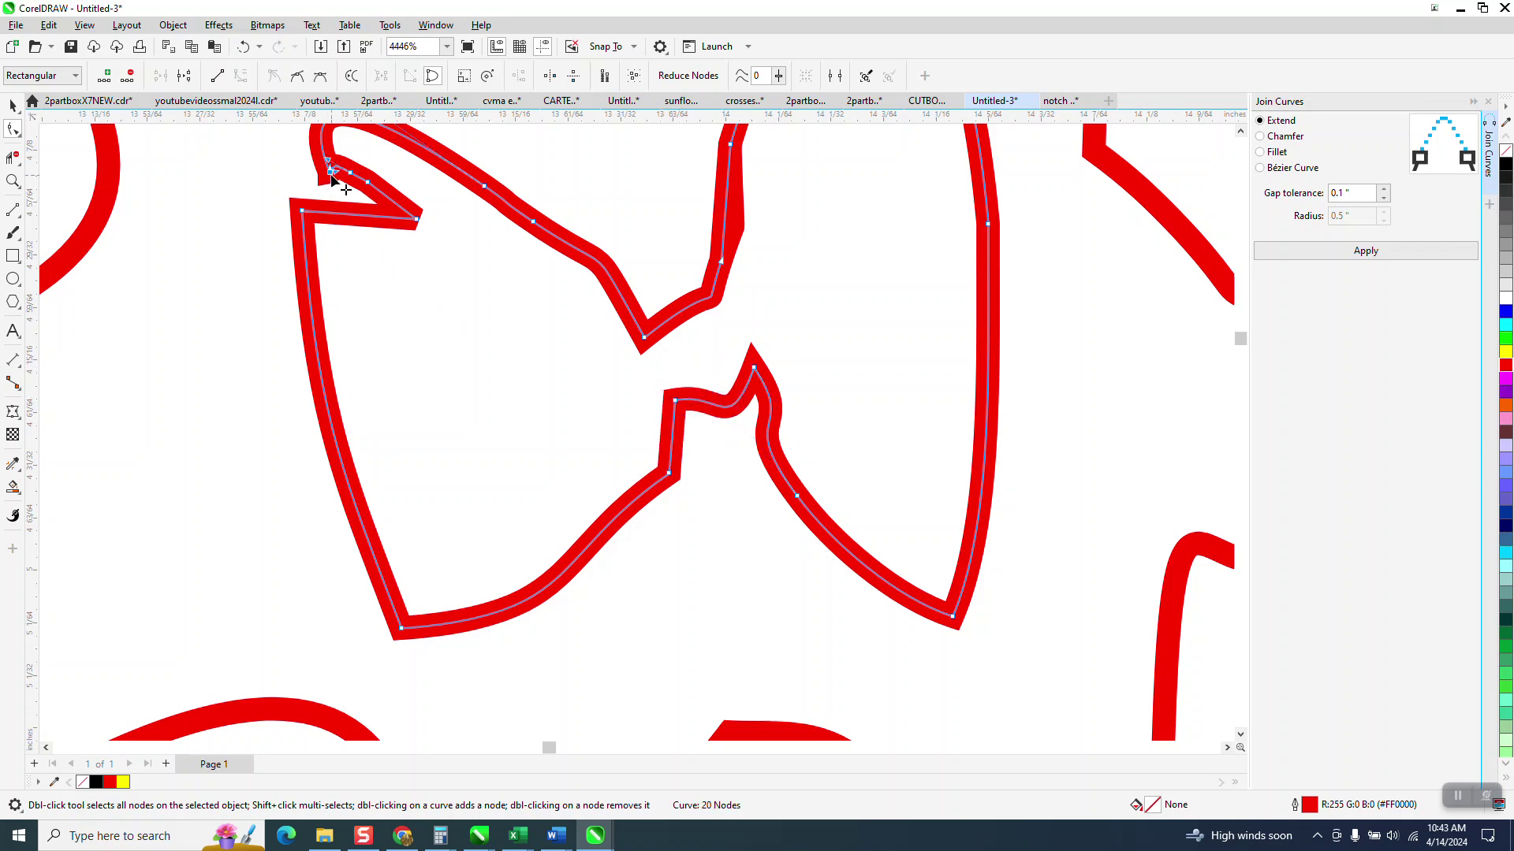
pyautogui.press('Delete')
# - Delete the peak node of the oval cell and a top corner node of the flat-topped cell lower on the flipper
pyautogui.scroll(-3, 416, 270)
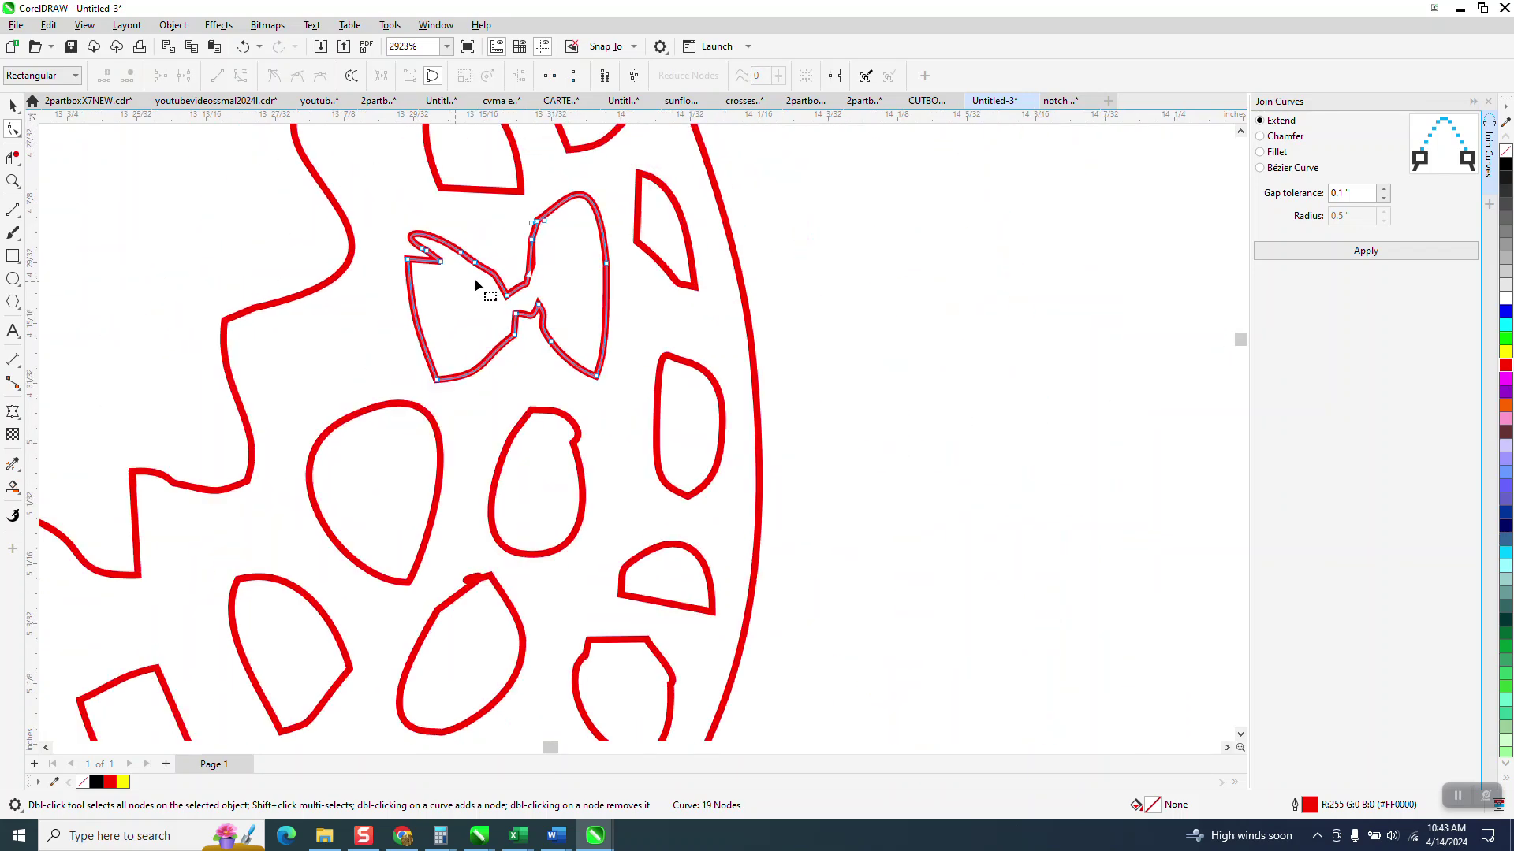
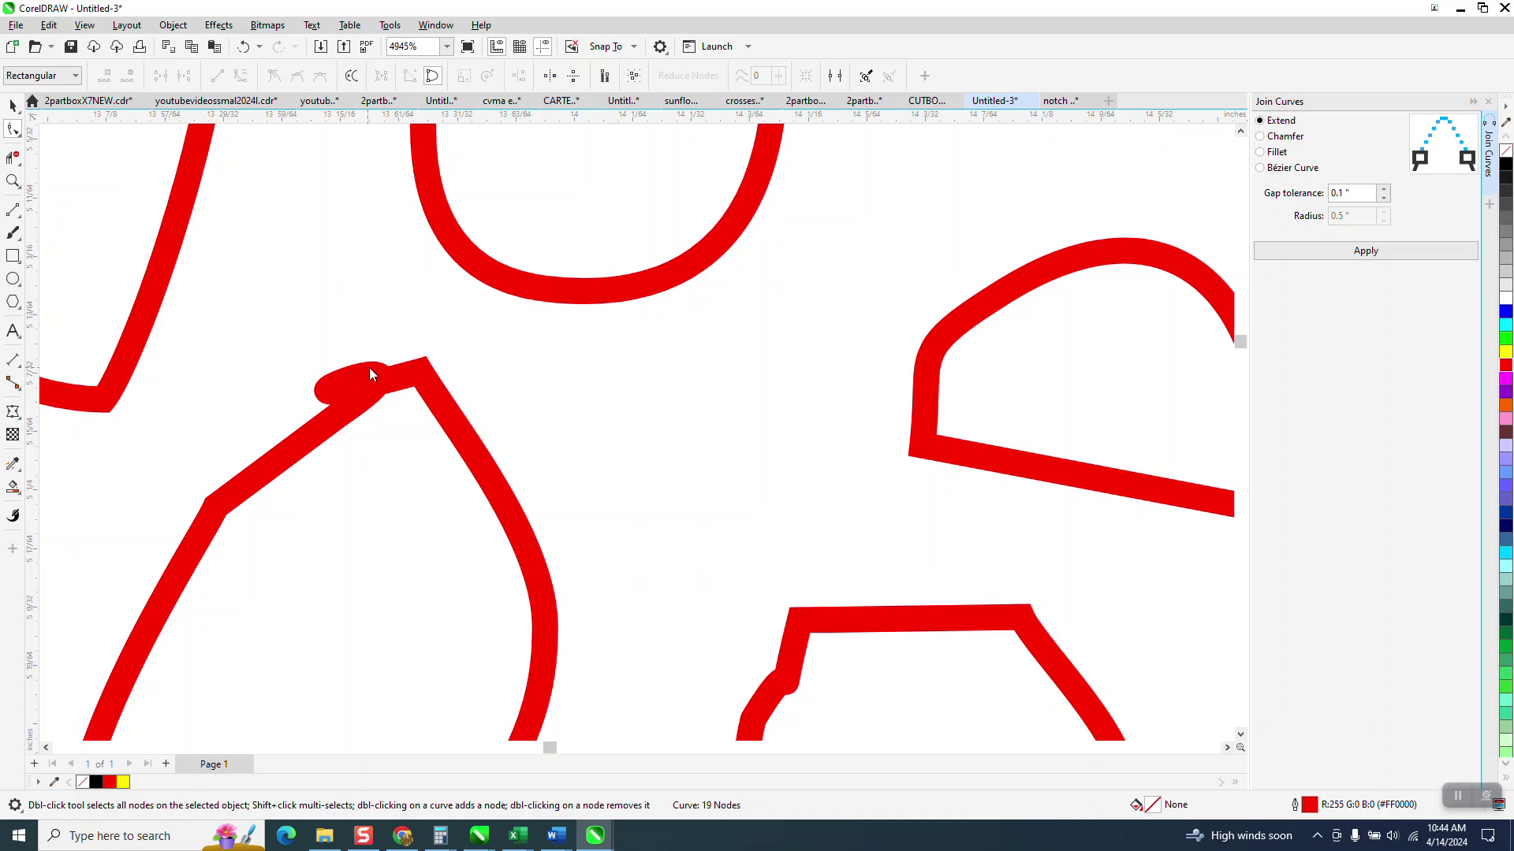
pyautogui.doubleClick(421, 371)
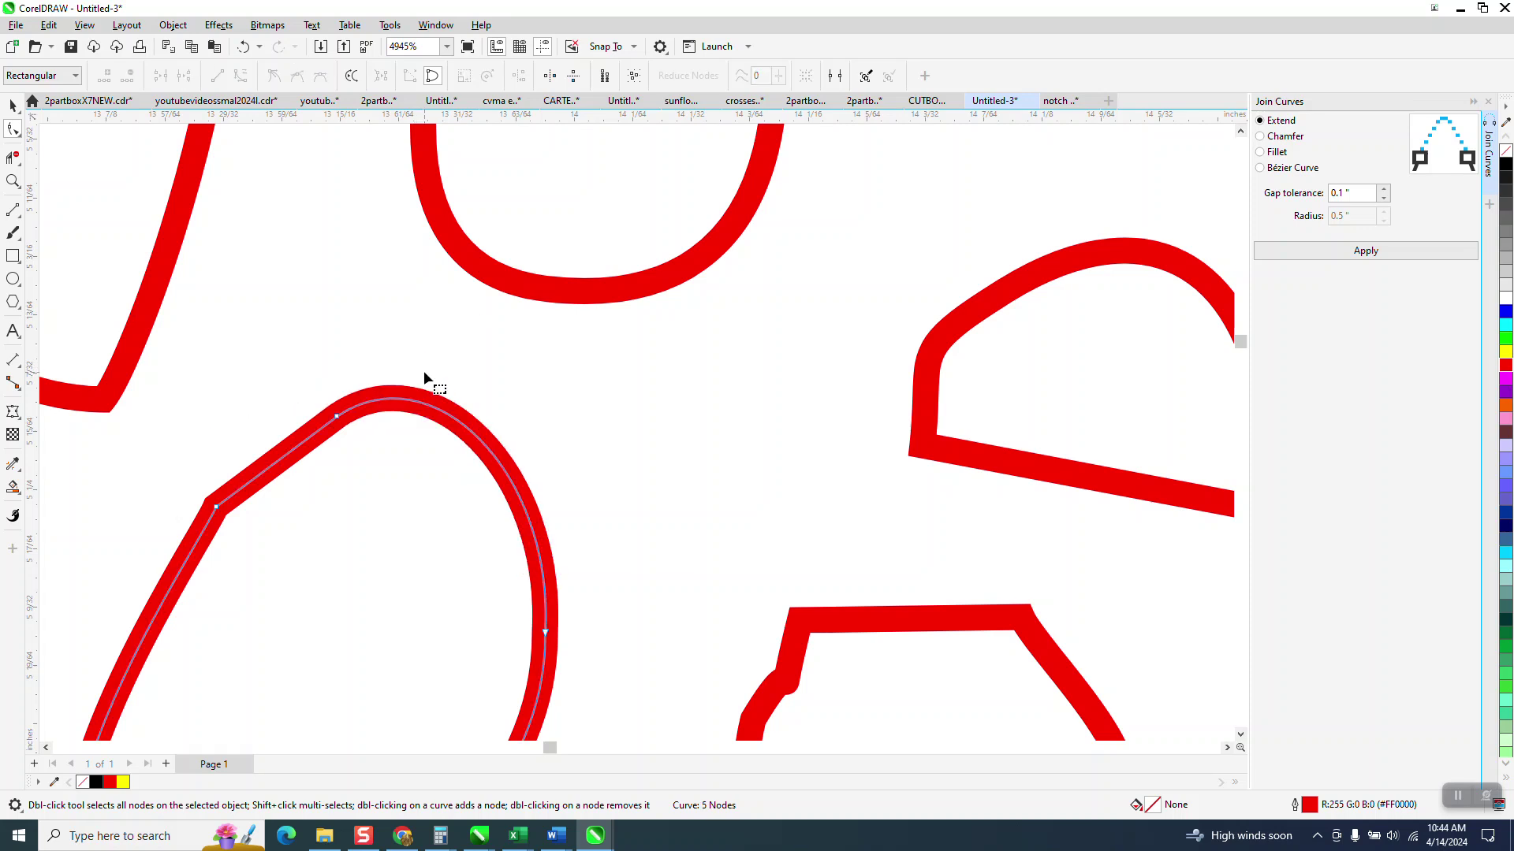
pyautogui.scroll(-3, 426, 370)
pyautogui.click(658, 507)
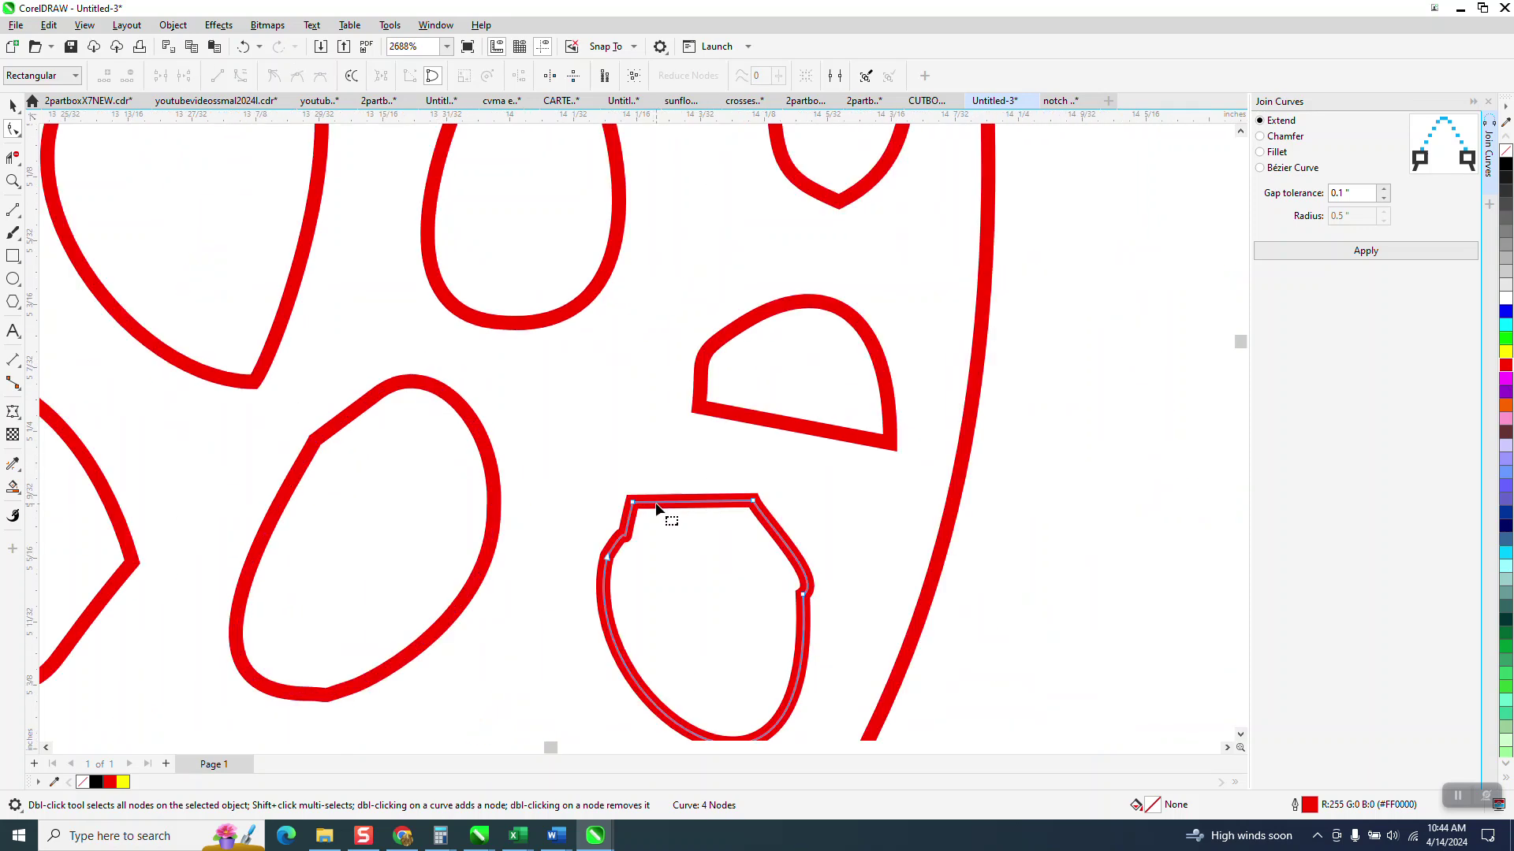
pyautogui.doubleClick(634, 504)
pyautogui.scroll(-10, 694, 513)
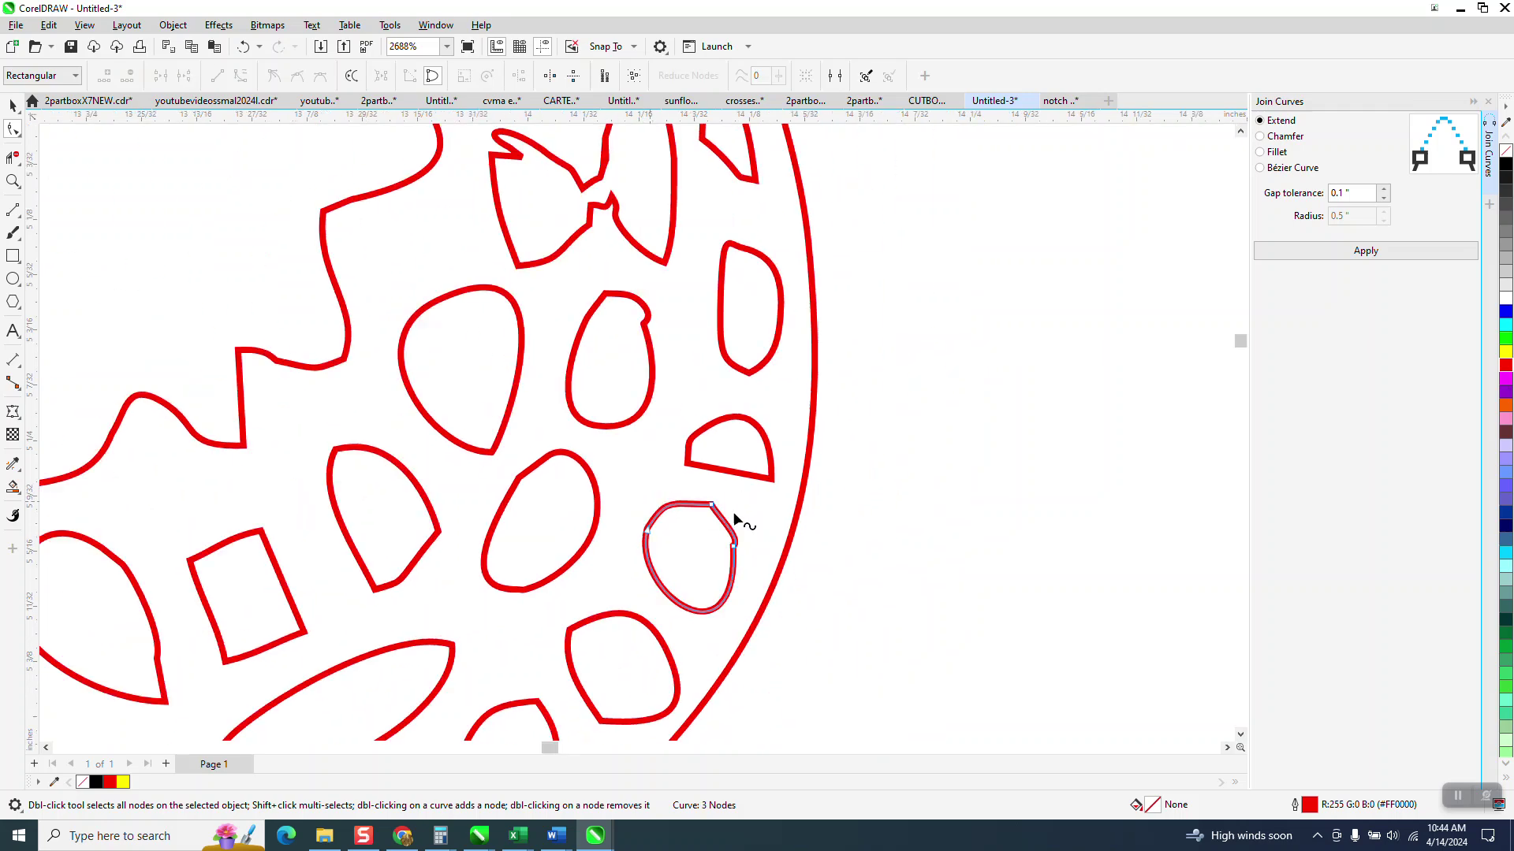
# - Smooth the bumpy edges of the large central shell cell and the two lower shell cells using the Smooth tool with a 0.5 inch nib
pyautogui.scroll(-4, 826, 486)
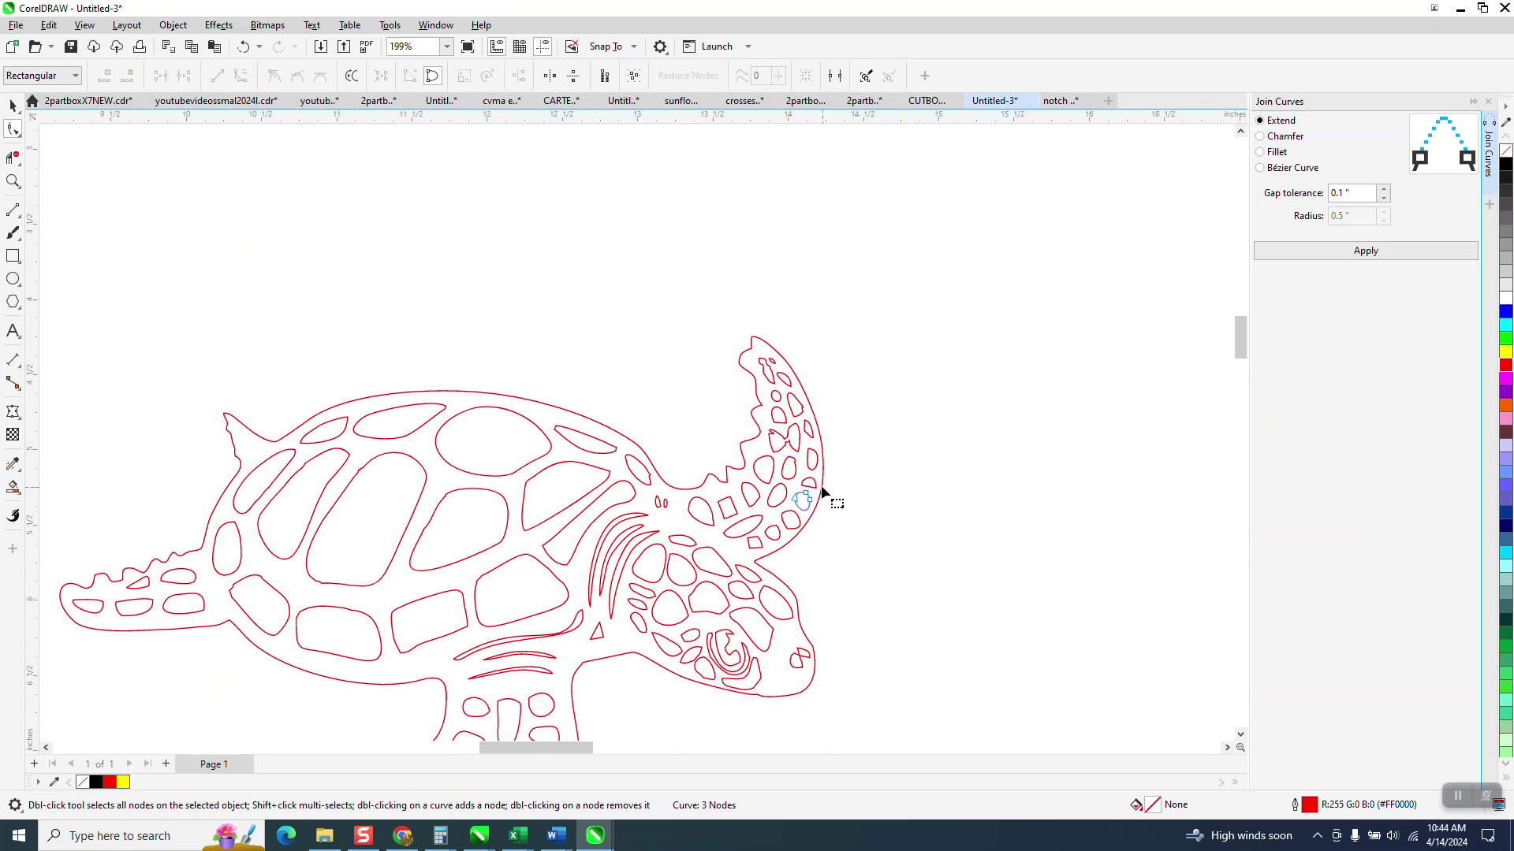
pyautogui.scroll(-1, 755, 485)
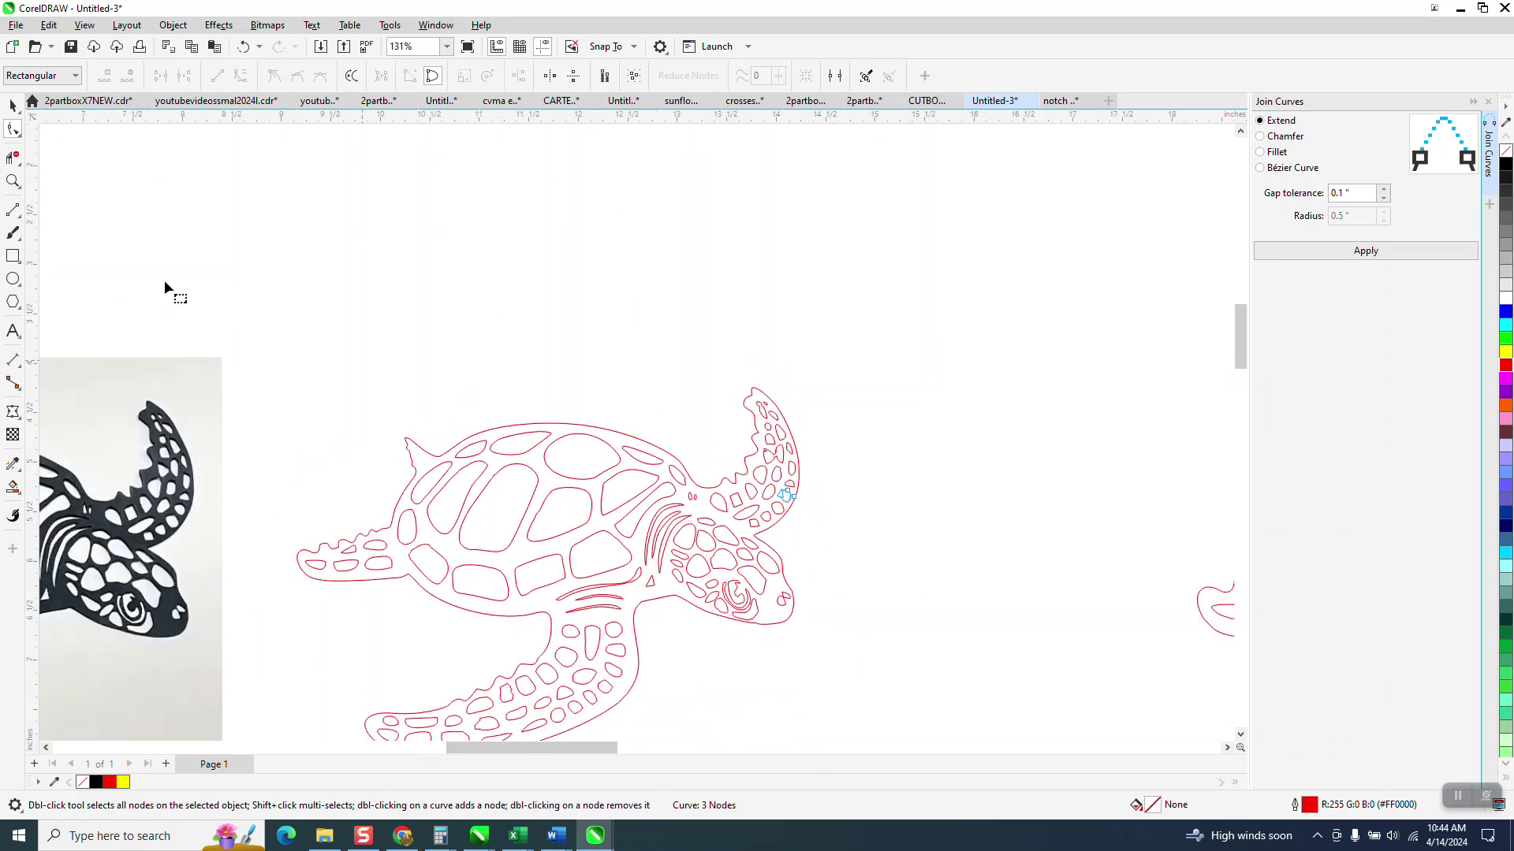
pyautogui.click(13, 181)
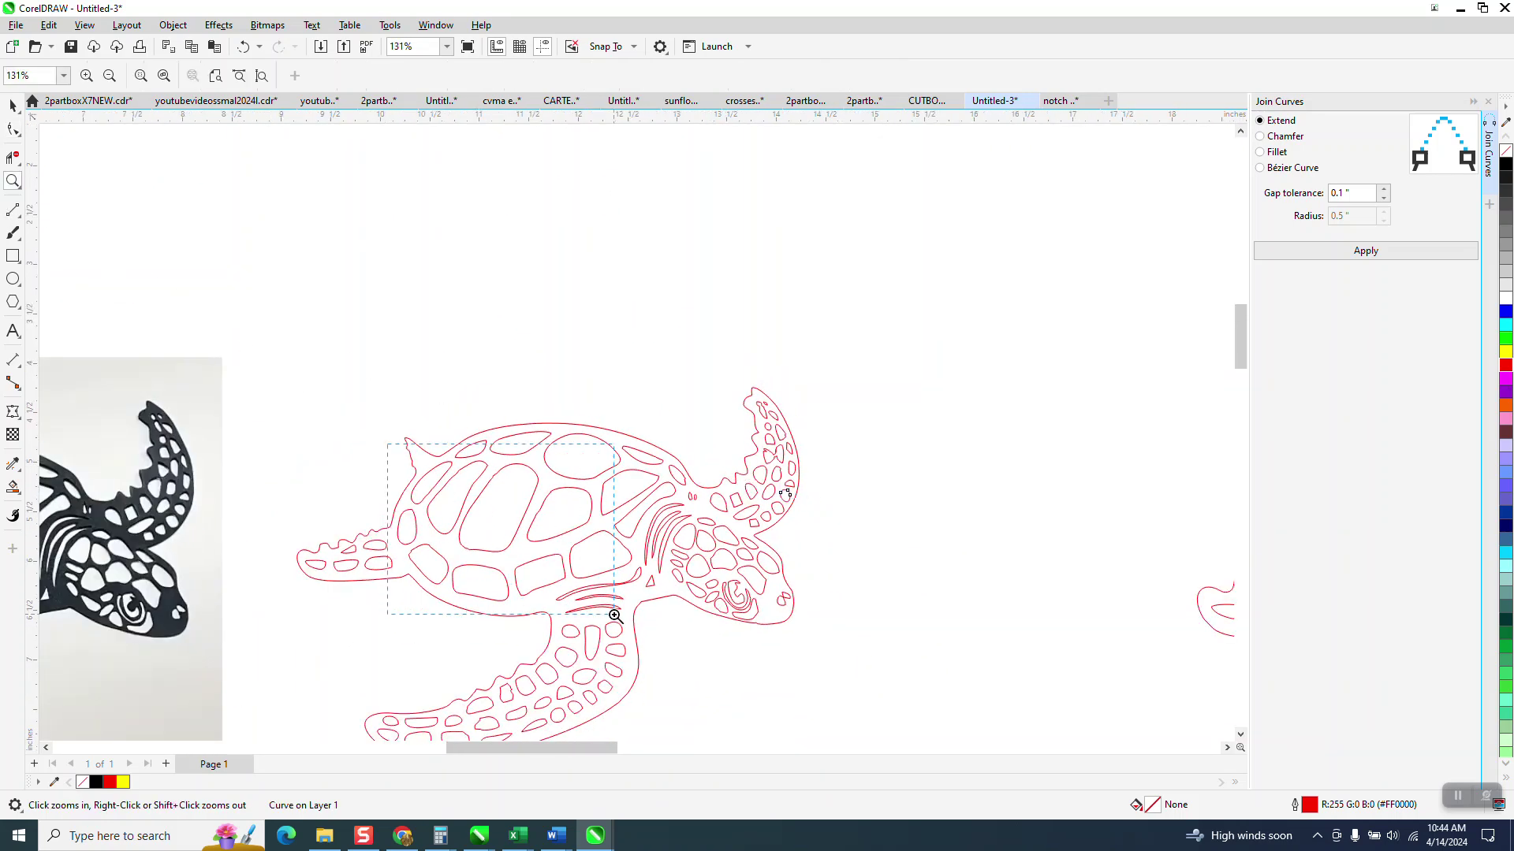
pyautogui.moveTo(615, 615); pyautogui.dragTo(615, 614)
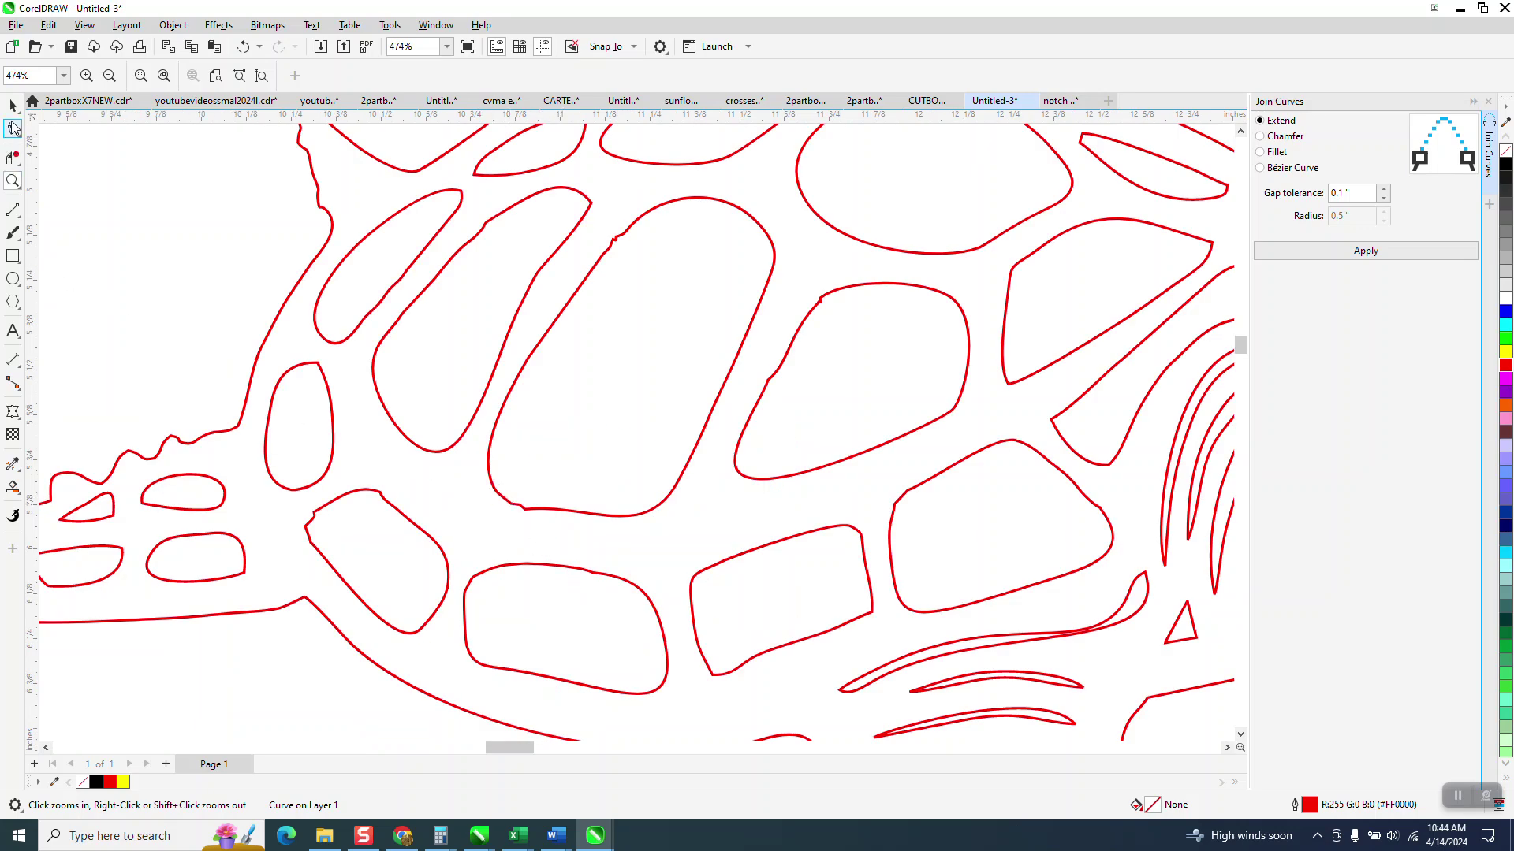
pyautogui.click(22, 135)
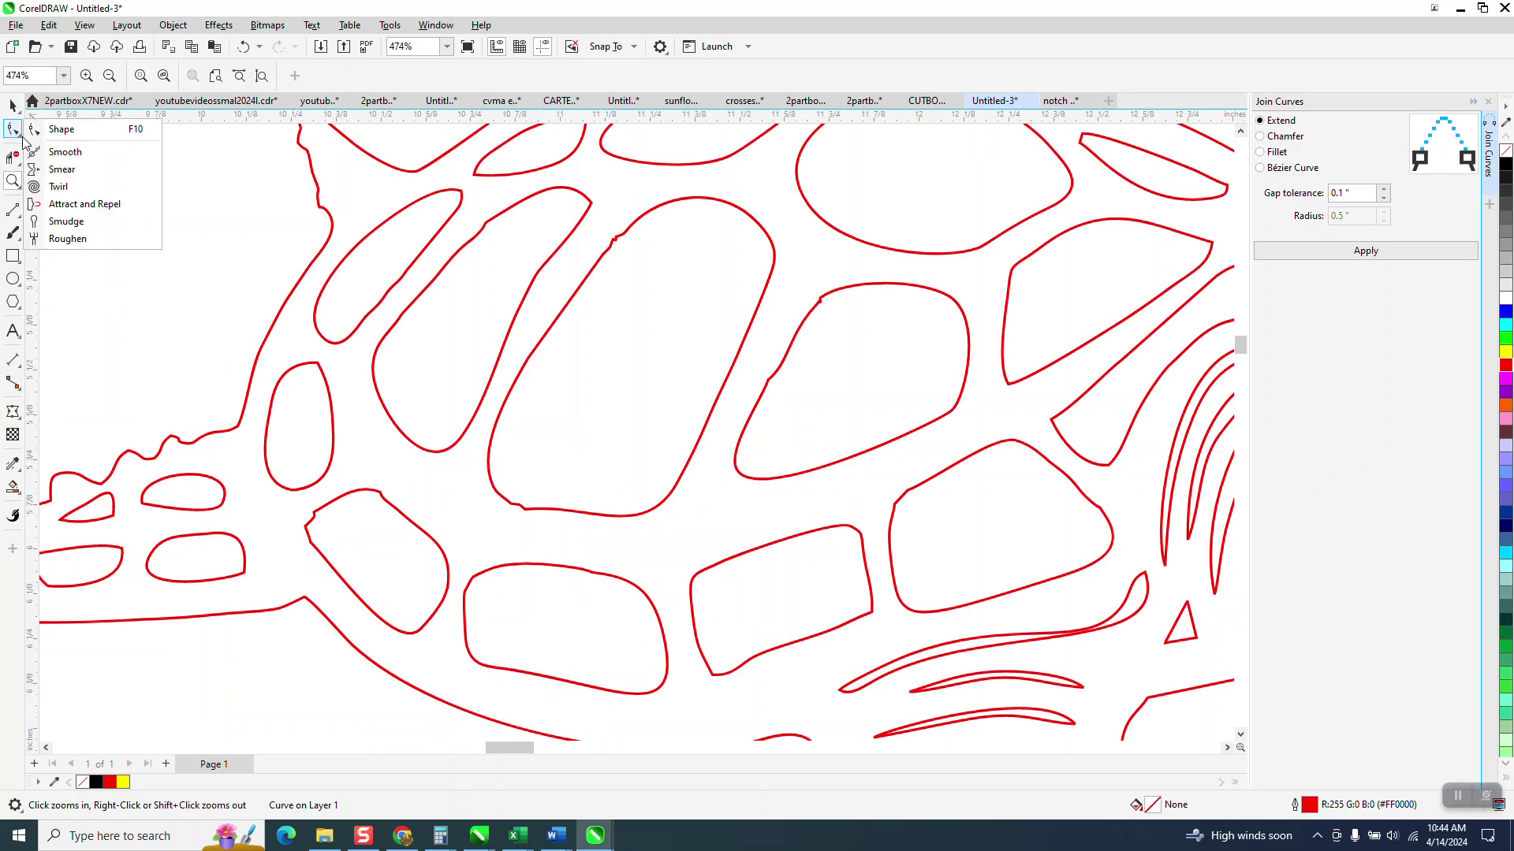
pyautogui.click(67, 158)
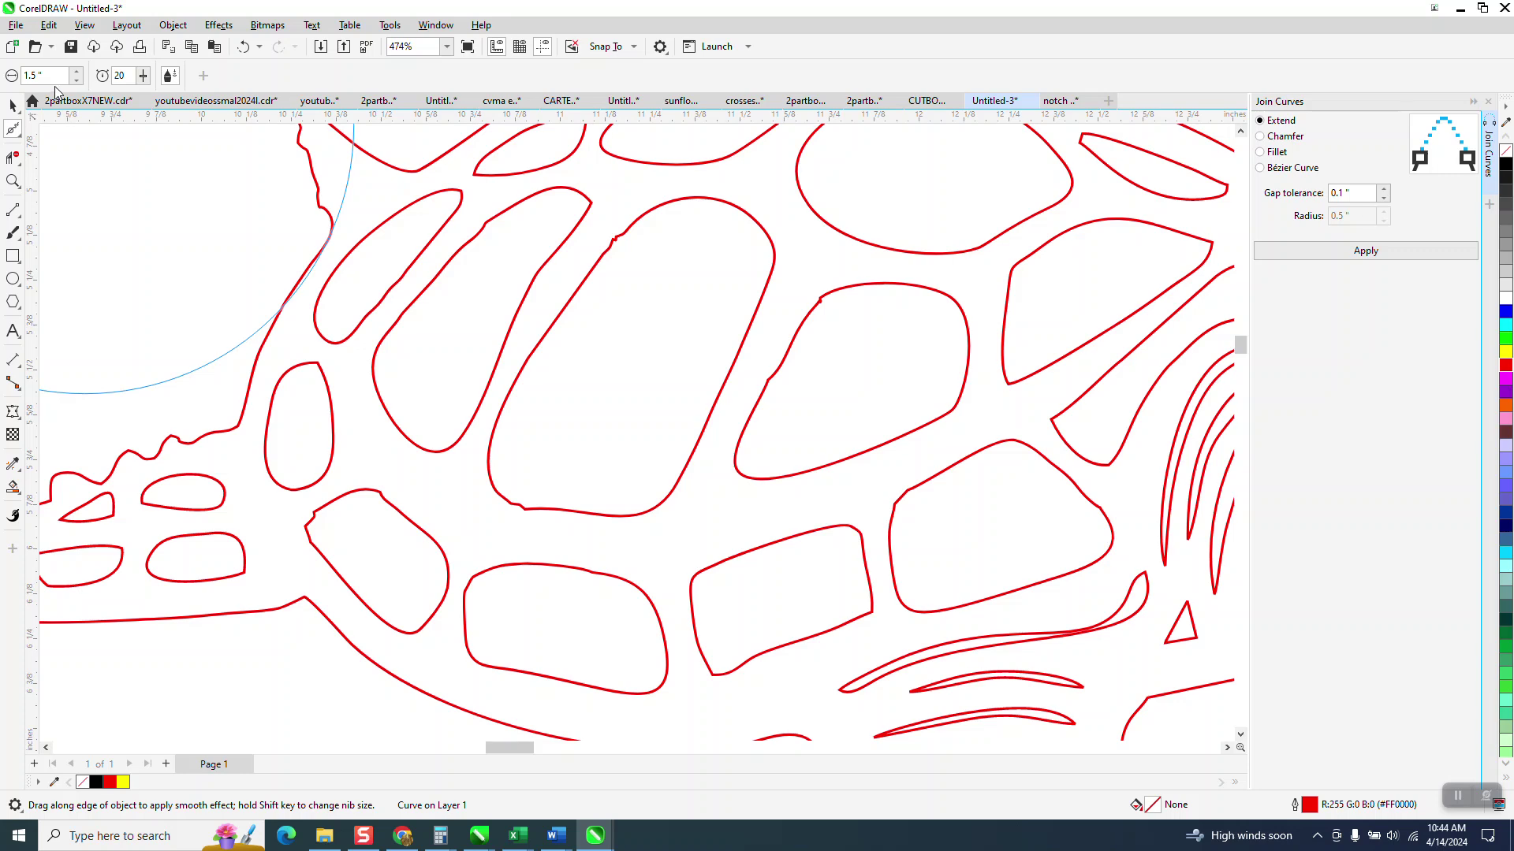
pyautogui.press('BackSpace')
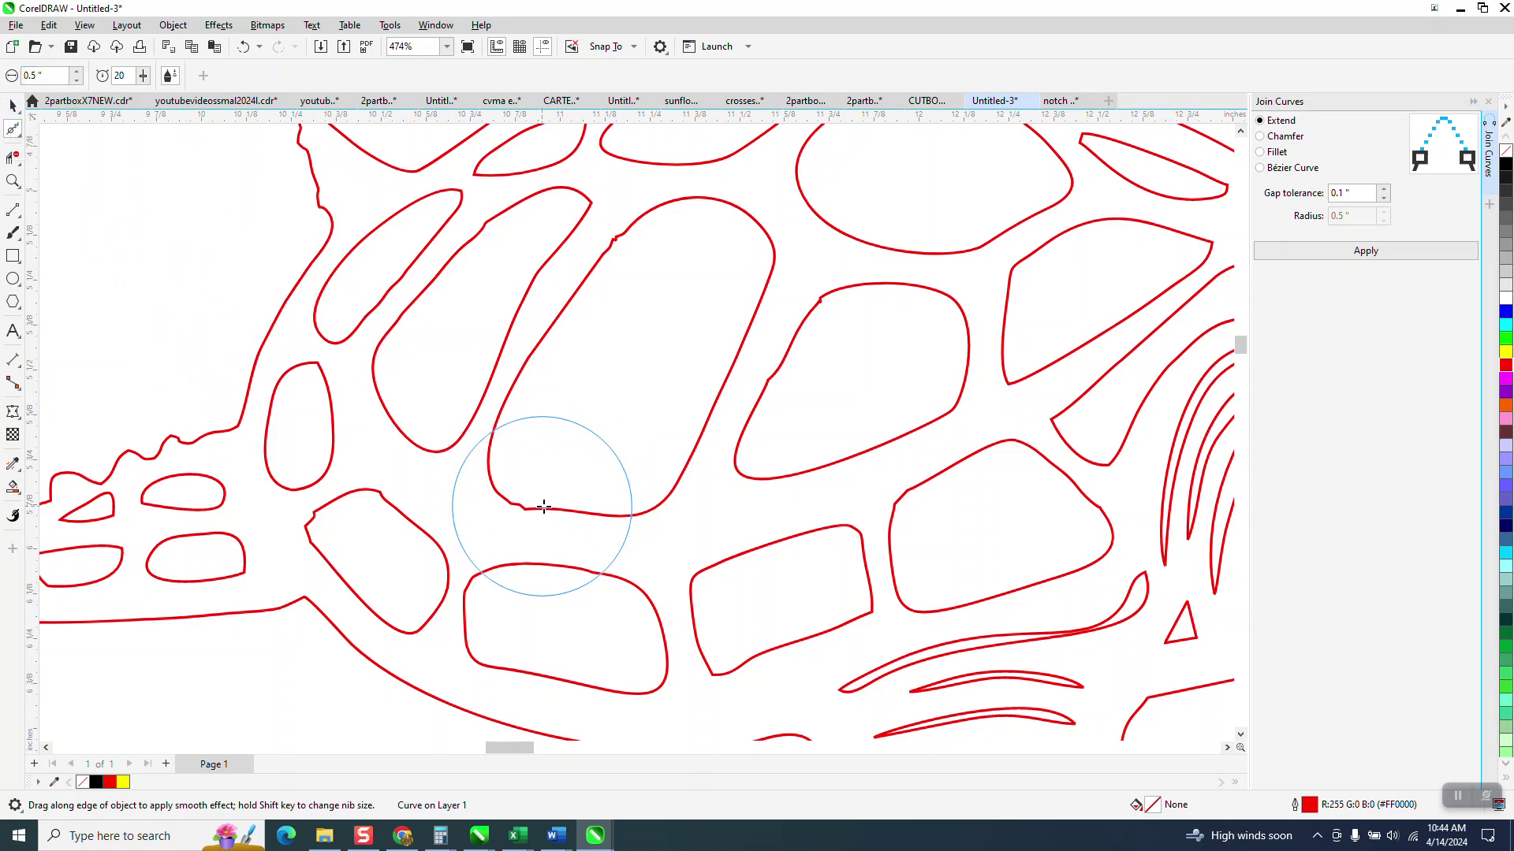
pyautogui.moveTo(546, 508)
pyautogui.mouseDown()
pyautogui.moveTo(524, 504)
pyautogui.moveTo(555, 513)
pyautogui.moveTo(588, 378)
pyautogui.moveTo(594, 267)
pyautogui.moveTo(634, 245)
pyautogui.moveTo(591, 265)
pyautogui.mouseUp()
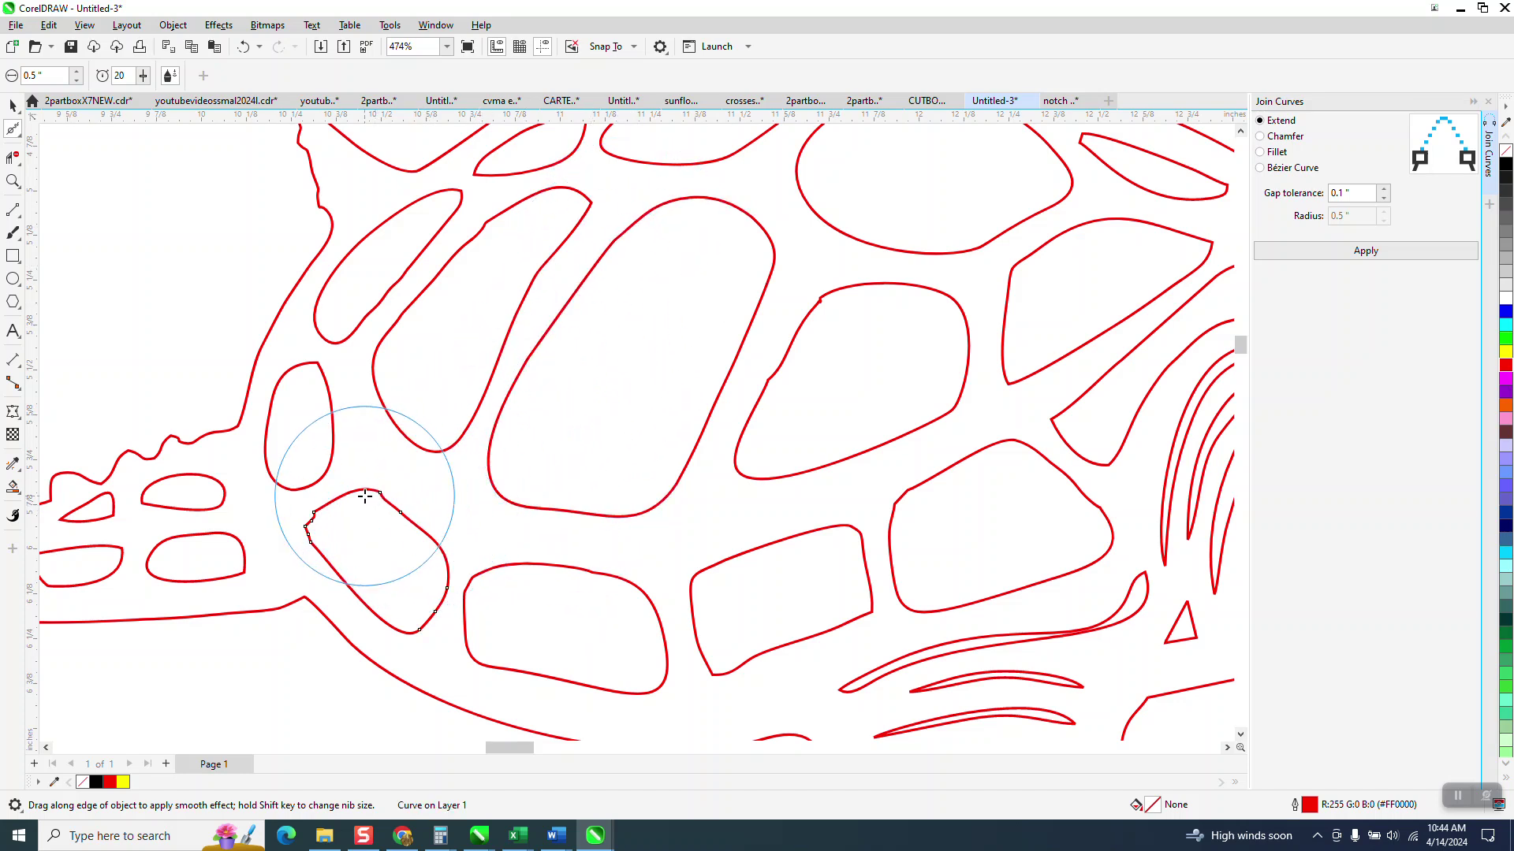
pyautogui.moveTo(316, 549); pyautogui.dragTo(312, 529)
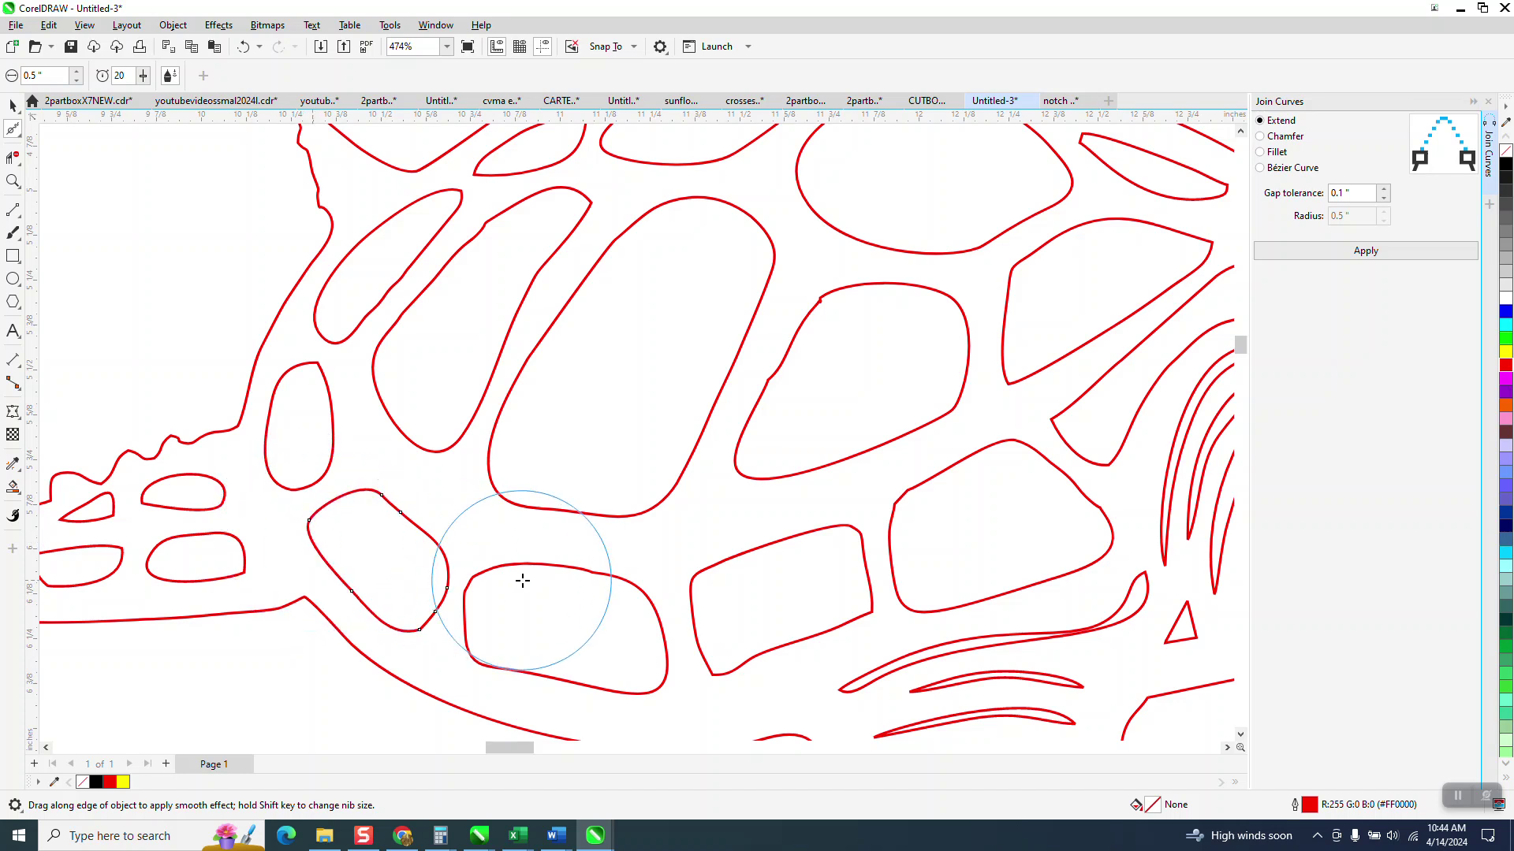
pyautogui.moveTo(573, 581)
pyautogui.mouseDown()
pyautogui.moveTo(389, 591)
pyautogui.moveTo(446, 575)
pyautogui.moveTo(463, 587)
pyautogui.moveTo(493, 560)
pyautogui.moveTo(581, 575)
pyautogui.moveTo(616, 589)
pyautogui.moveTo(615, 659)
pyautogui.moveTo(442, 517)
pyautogui.mouseUp()
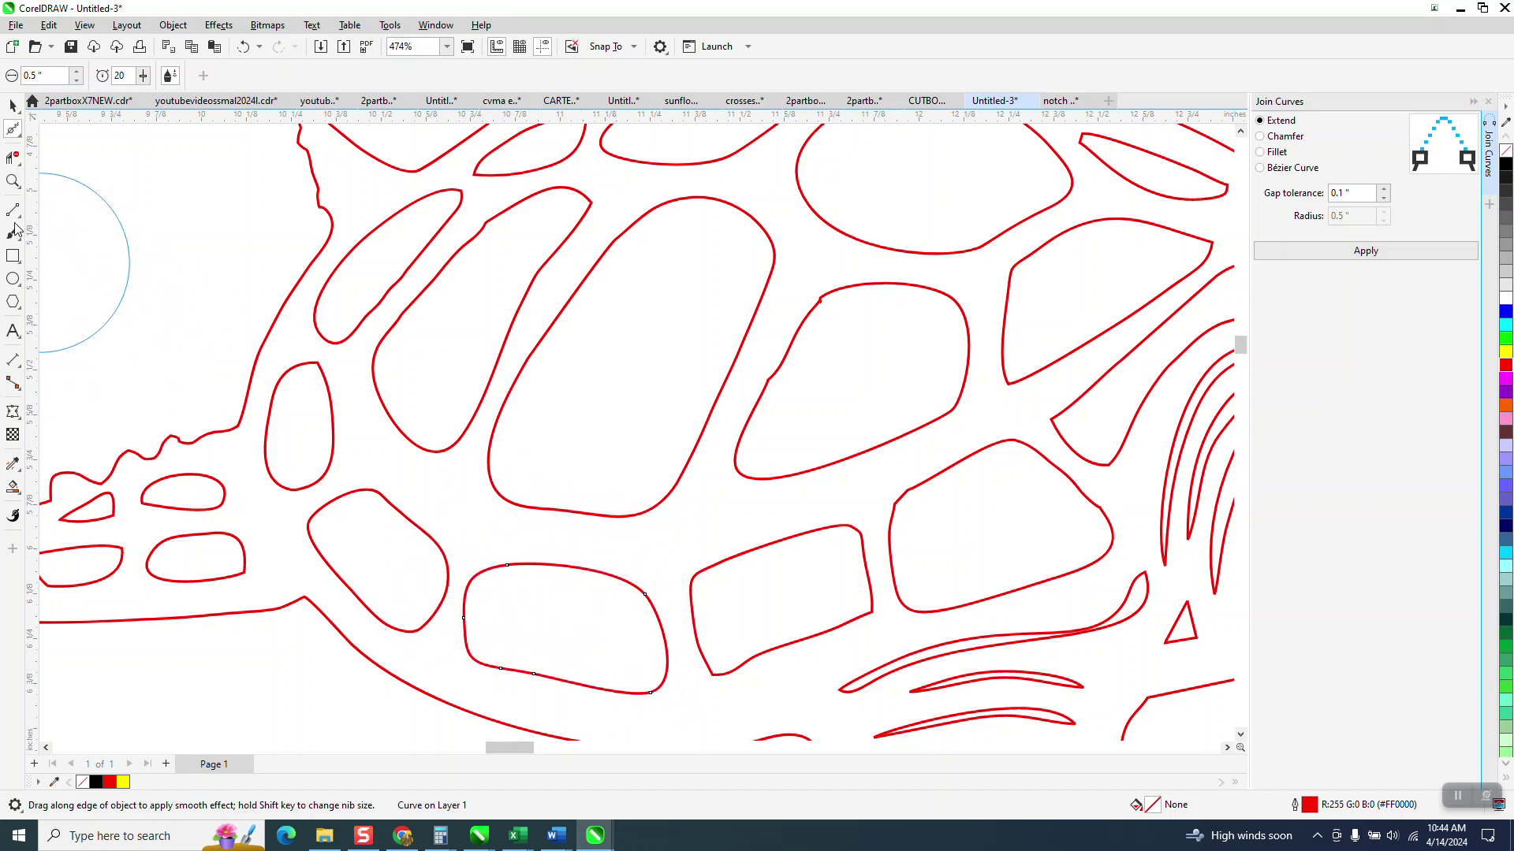
# - With the Shape tool, pull the pinched upper-edge node of the long curved stripe below the shell outward and delete its tip node
pyautogui.click(12, 182)
pyautogui.moveTo(798, 460); pyautogui.dragTo(1140, 694)
pyautogui.click(13, 131)
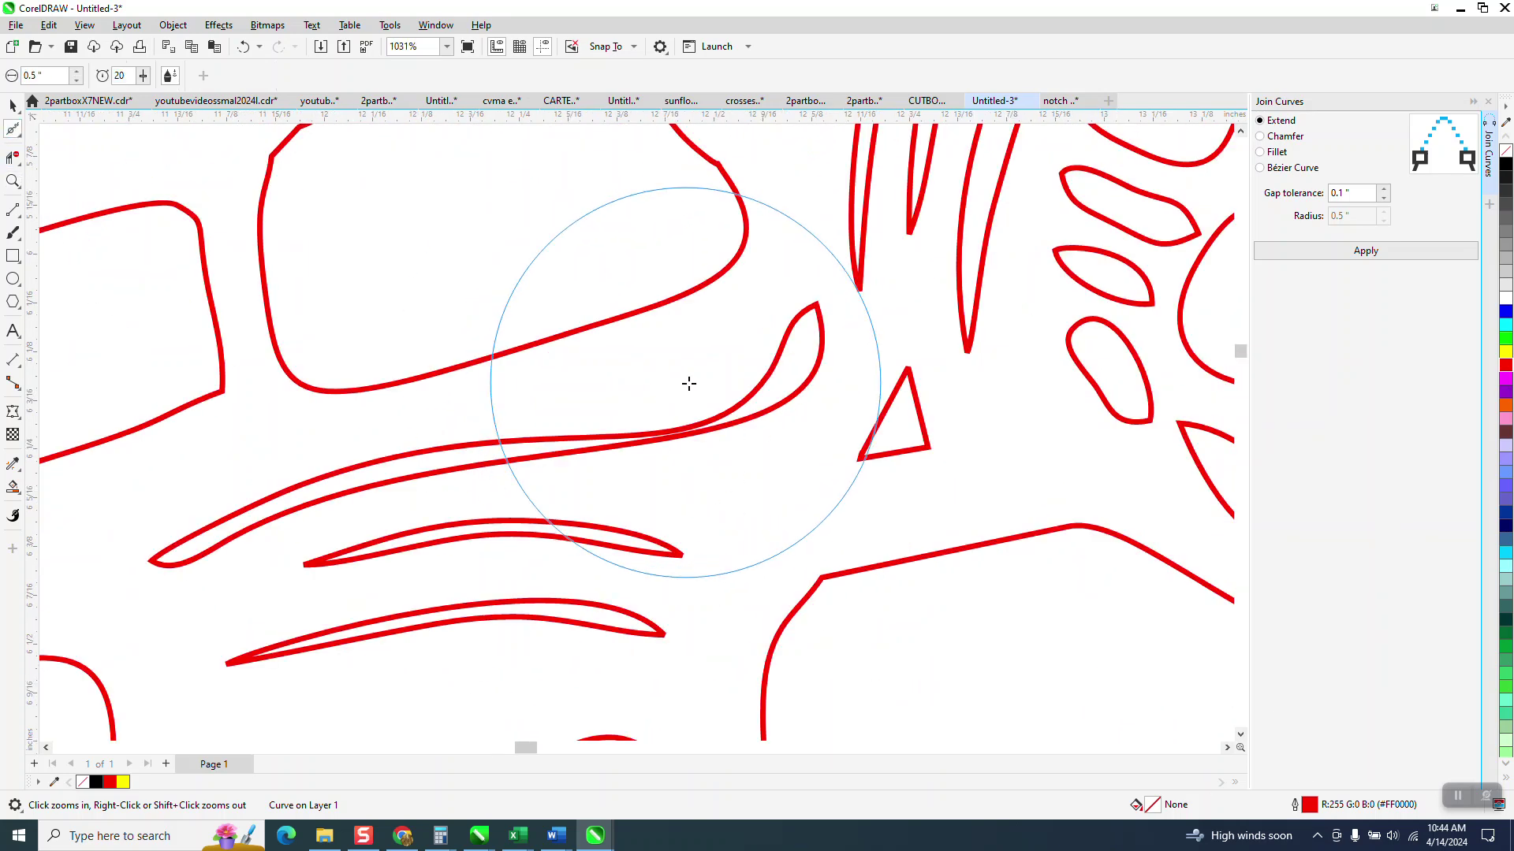
pyautogui.click(20, 137)
pyautogui.click(55, 130)
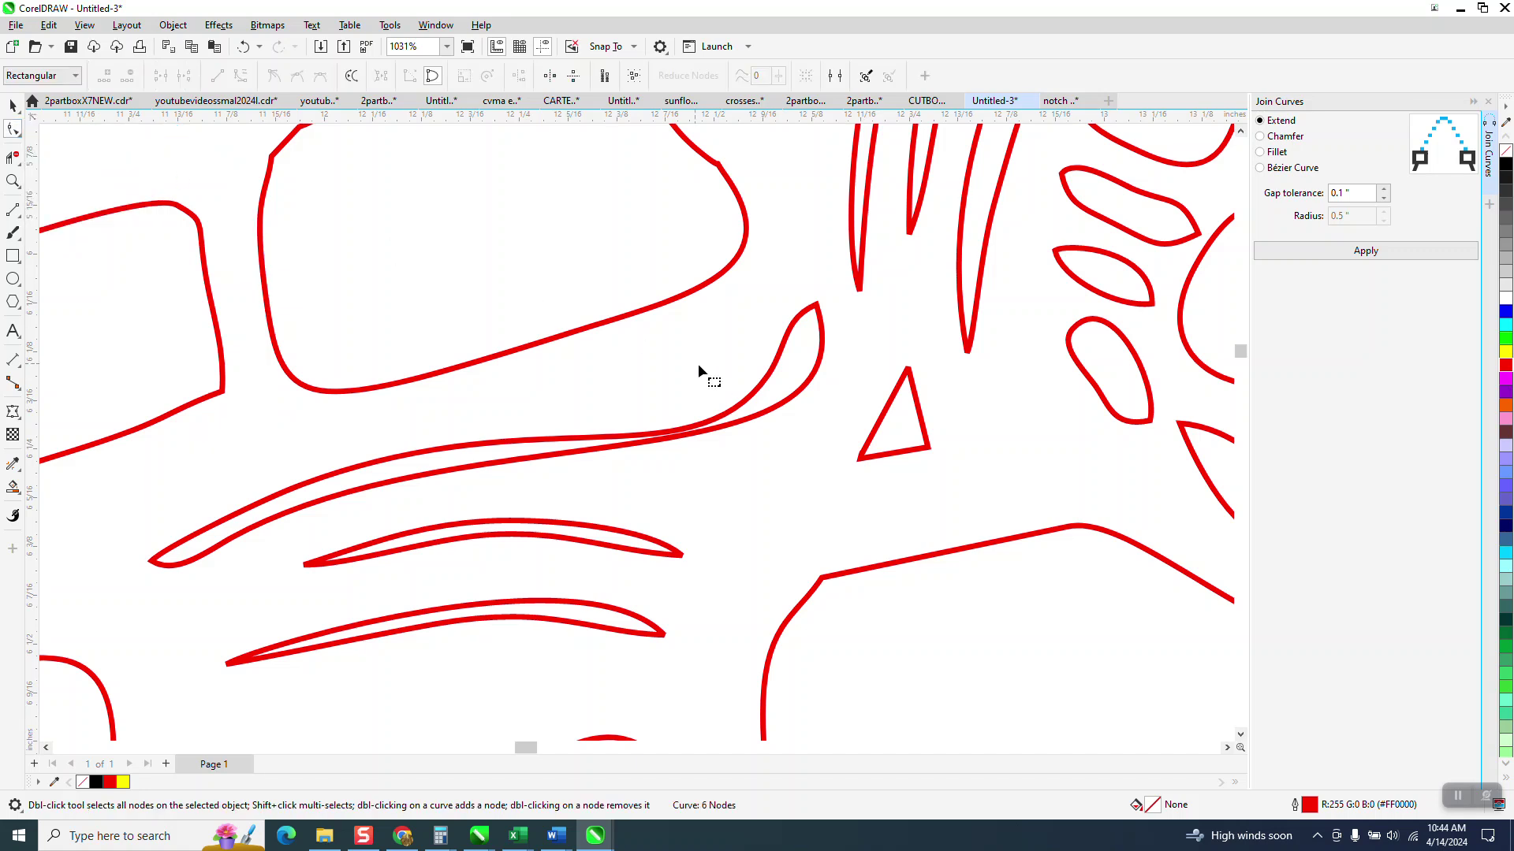
pyautogui.click(729, 419)
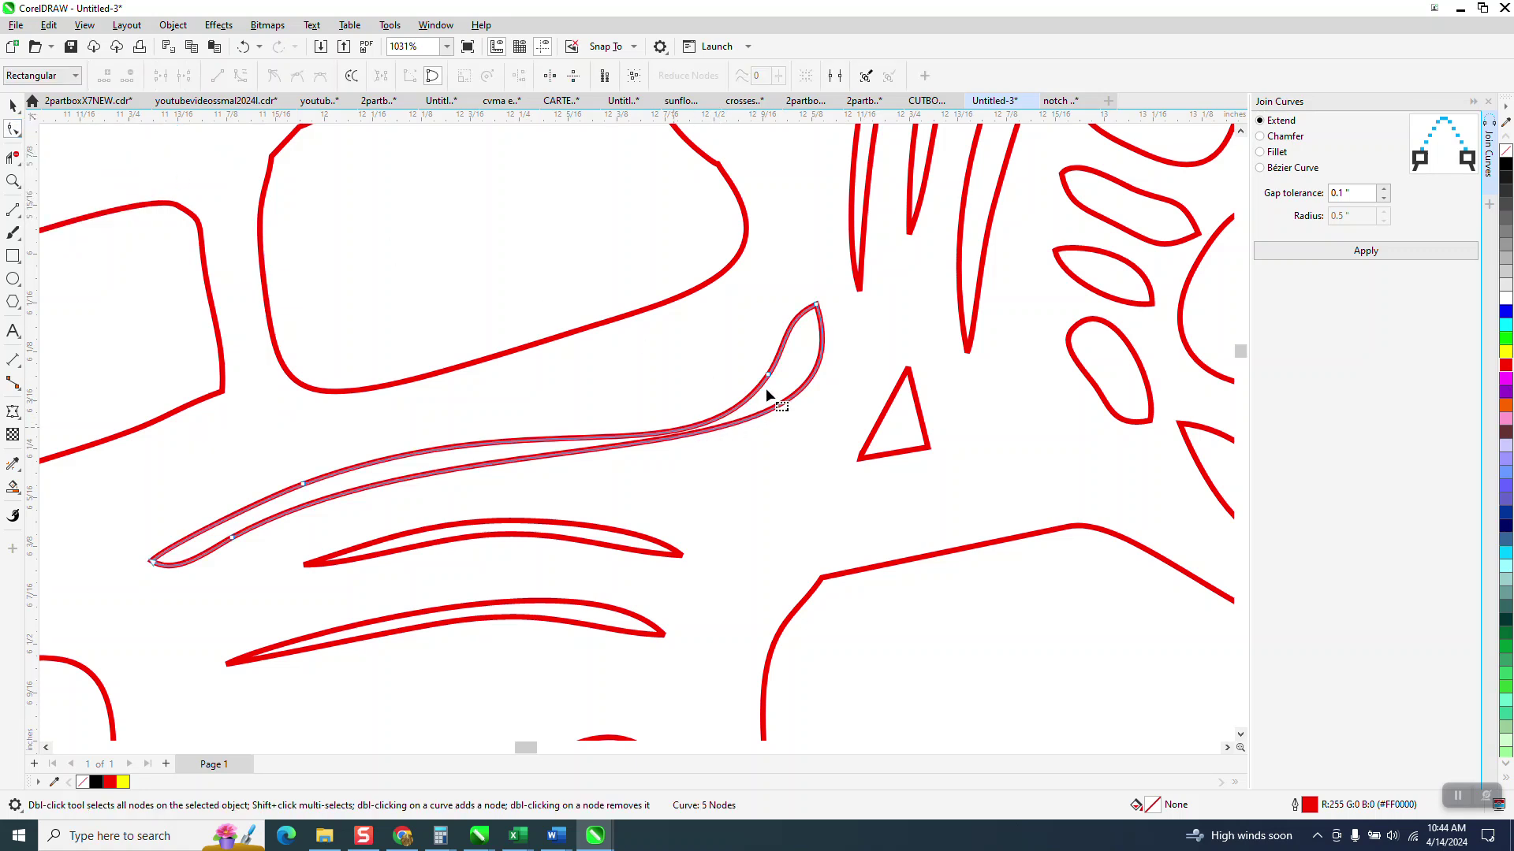
pyautogui.moveTo(768, 375); pyautogui.dragTo(735, 344)
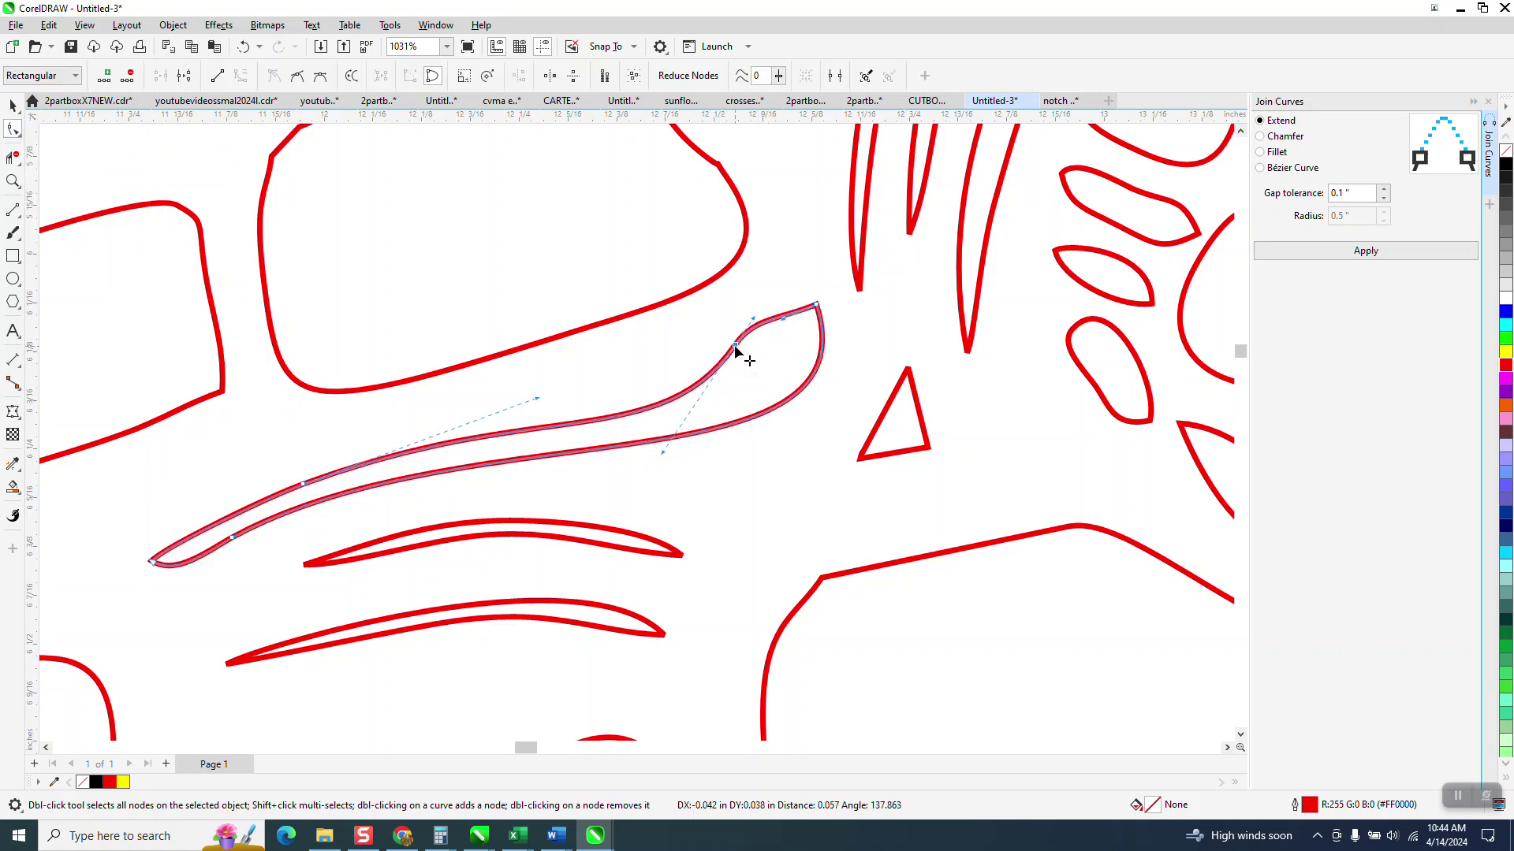
pyautogui.press('Delete')
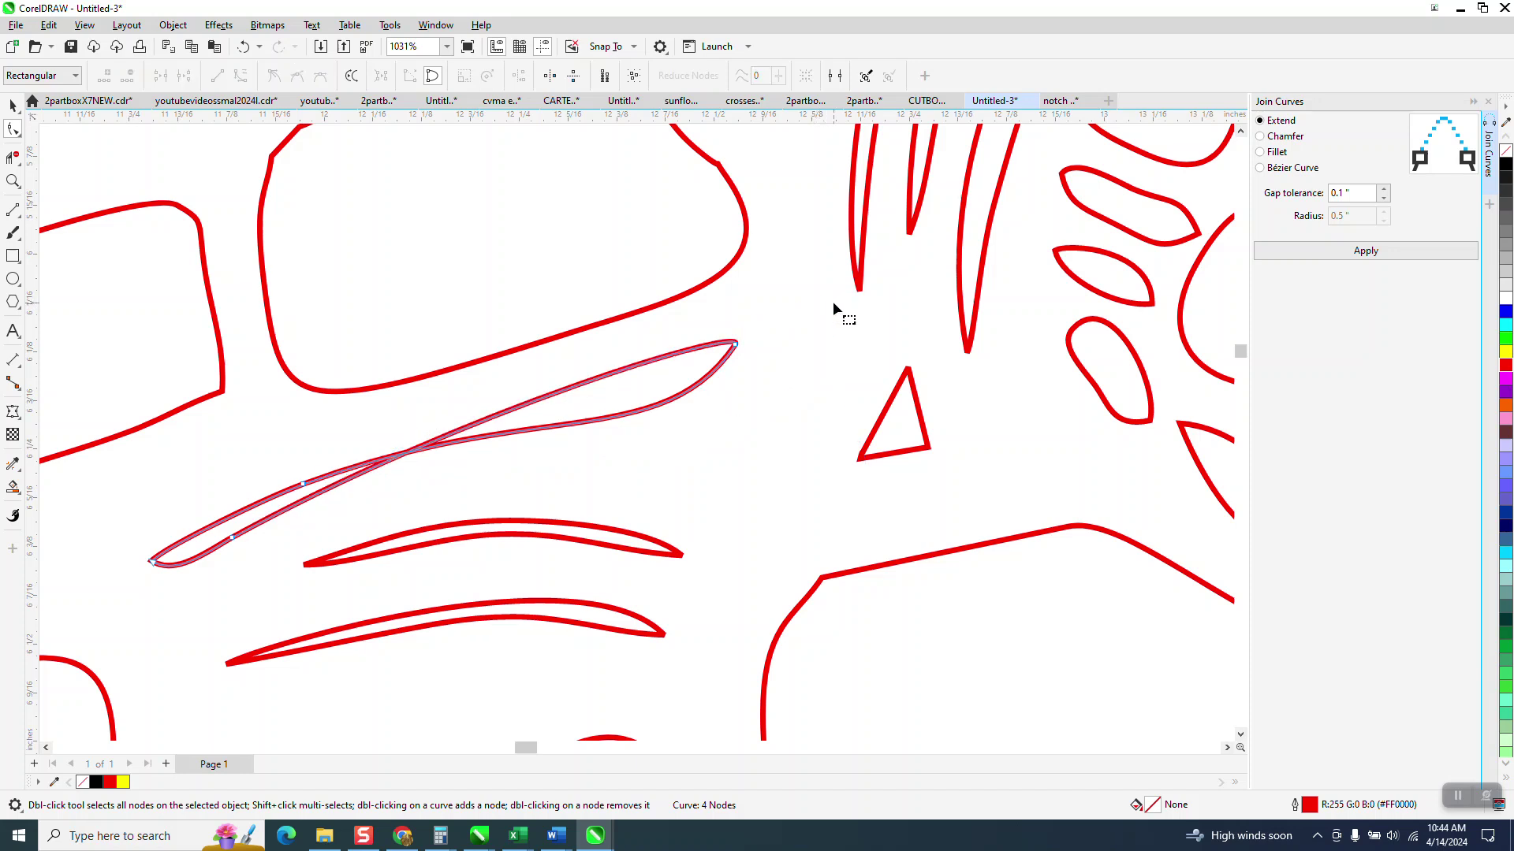
# - Reposition the long stripe's end node and adjust its curve handles and lower edge to form an open crescent without crossing lines
pyautogui.moveTo(739, 352); pyautogui.dragTo(782, 325)
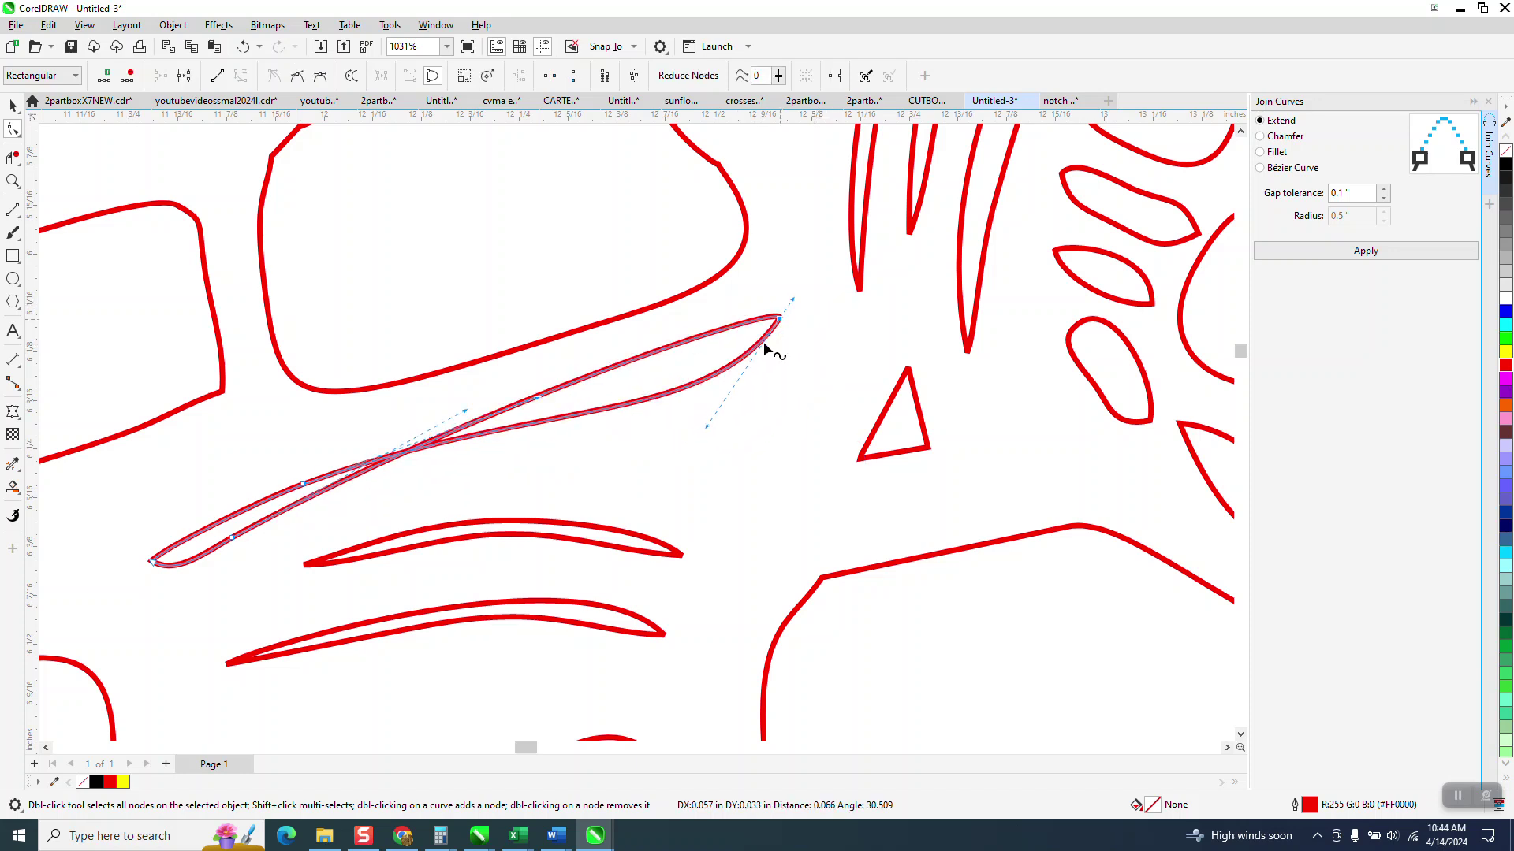
pyautogui.moveTo(713, 429); pyautogui.dragTo(847, 504)
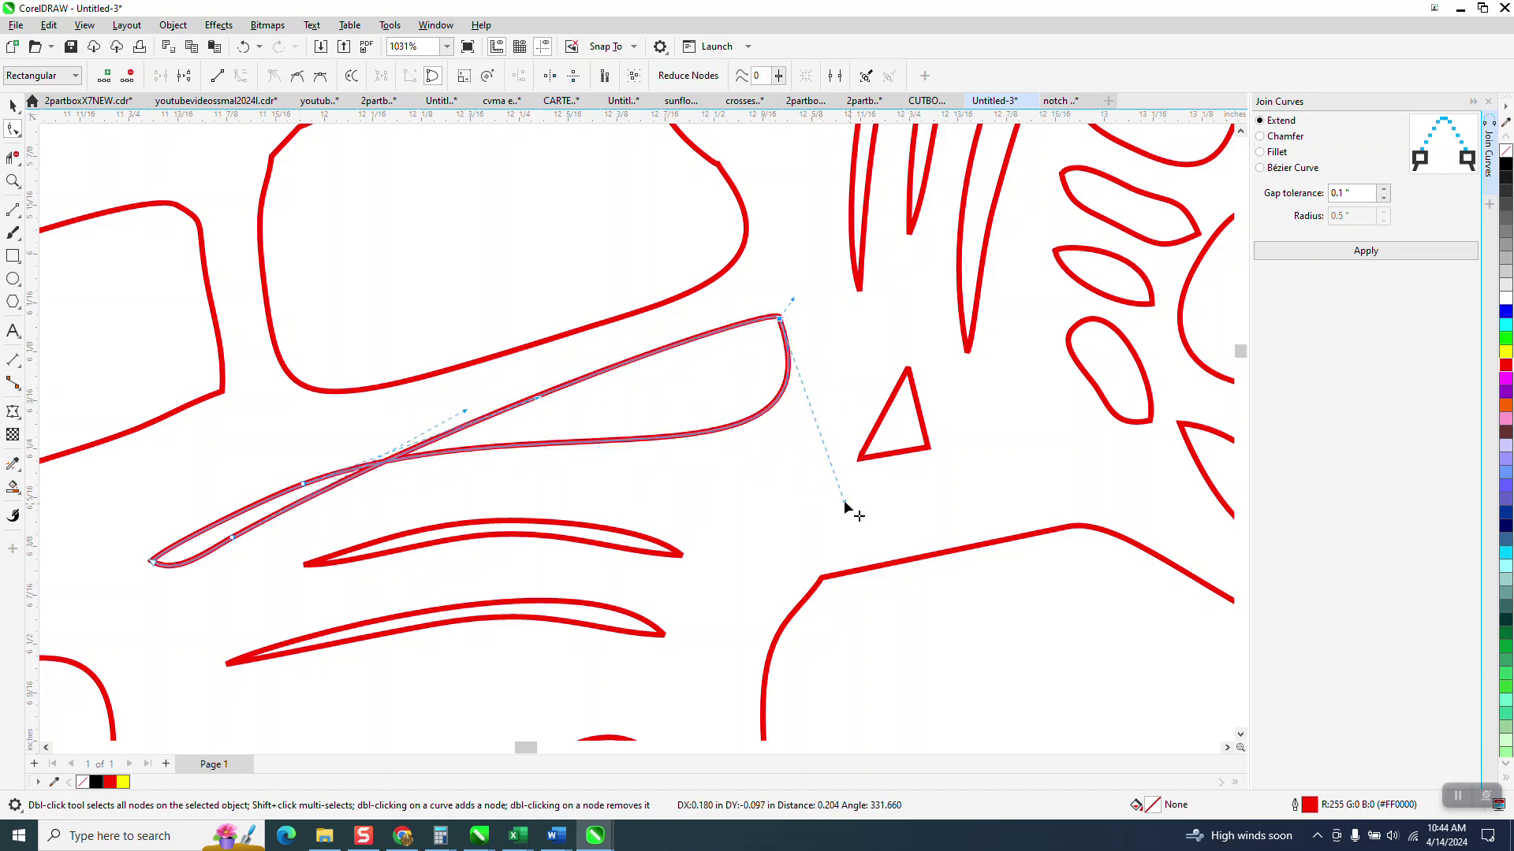
pyautogui.moveTo(845, 503); pyautogui.dragTo(729, 225)
pyautogui.moveTo(783, 329); pyautogui.dragTo(812, 429)
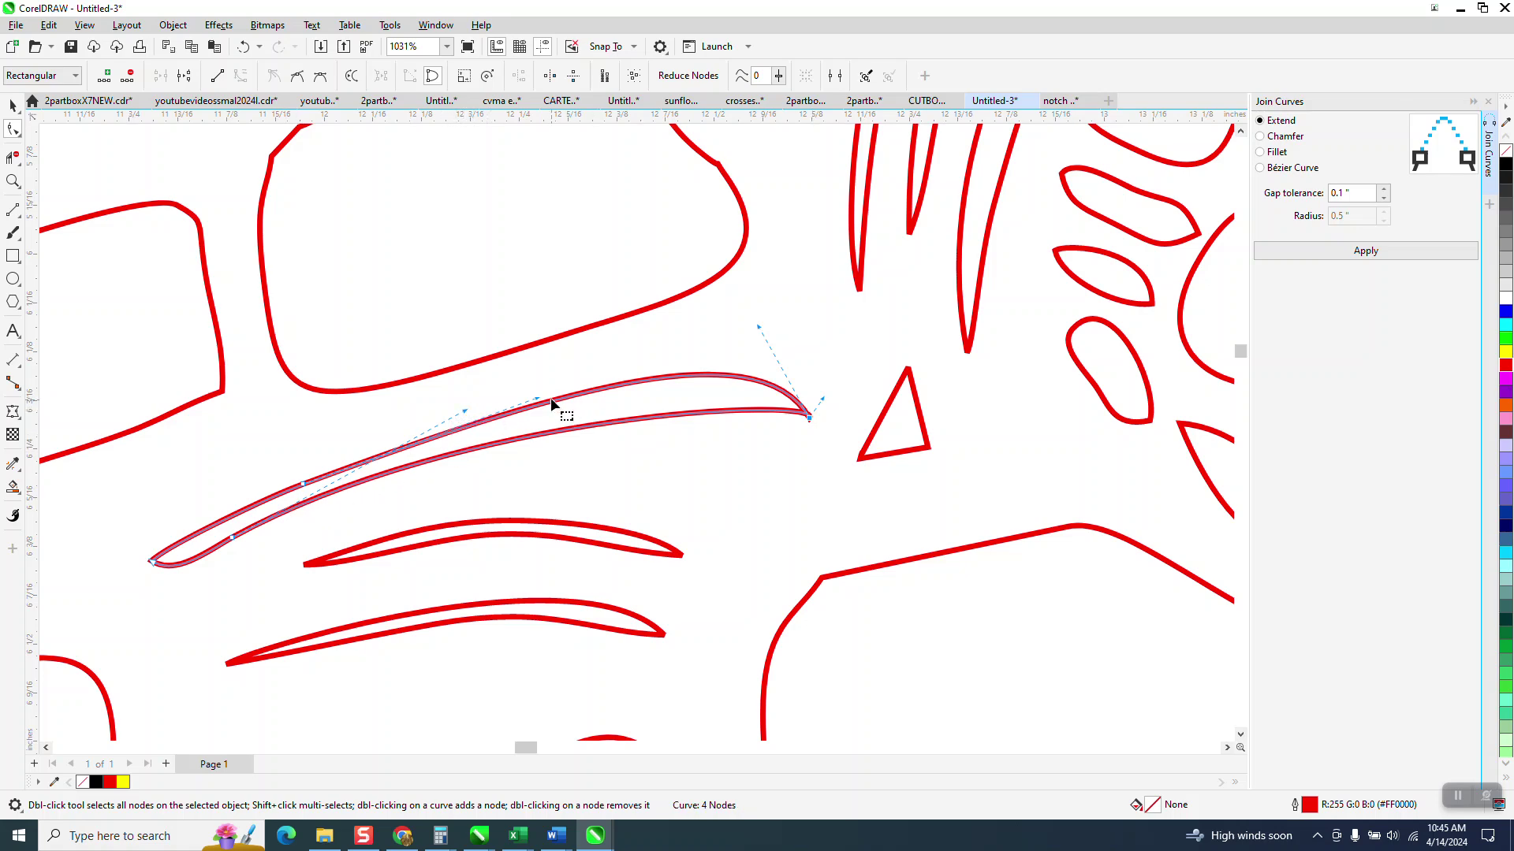
pyautogui.moveTo(467, 417); pyautogui.dragTo(483, 476)
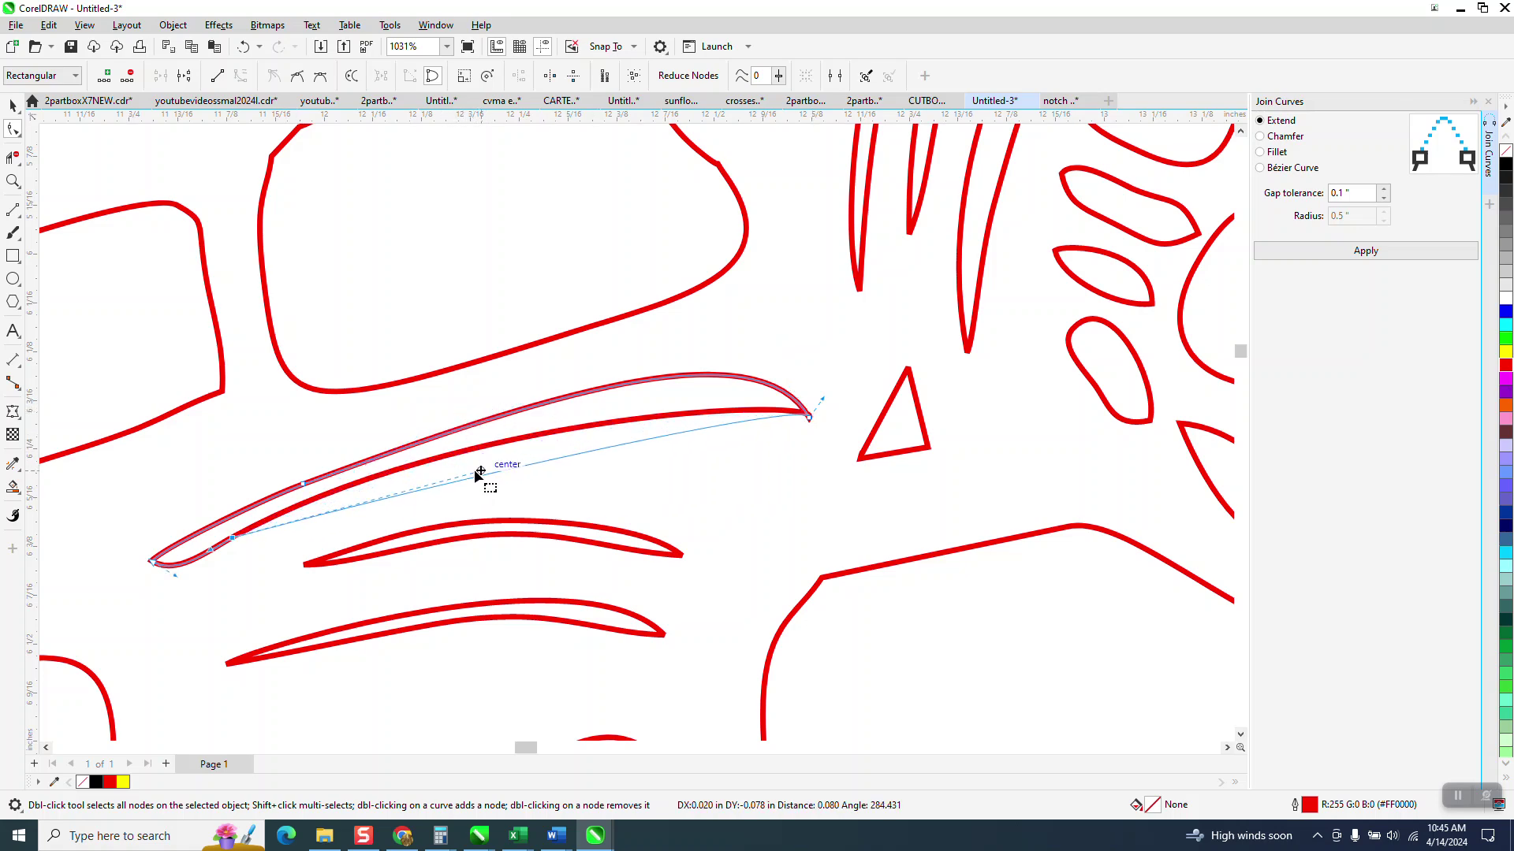
pyautogui.scroll(-1, 555, 430)
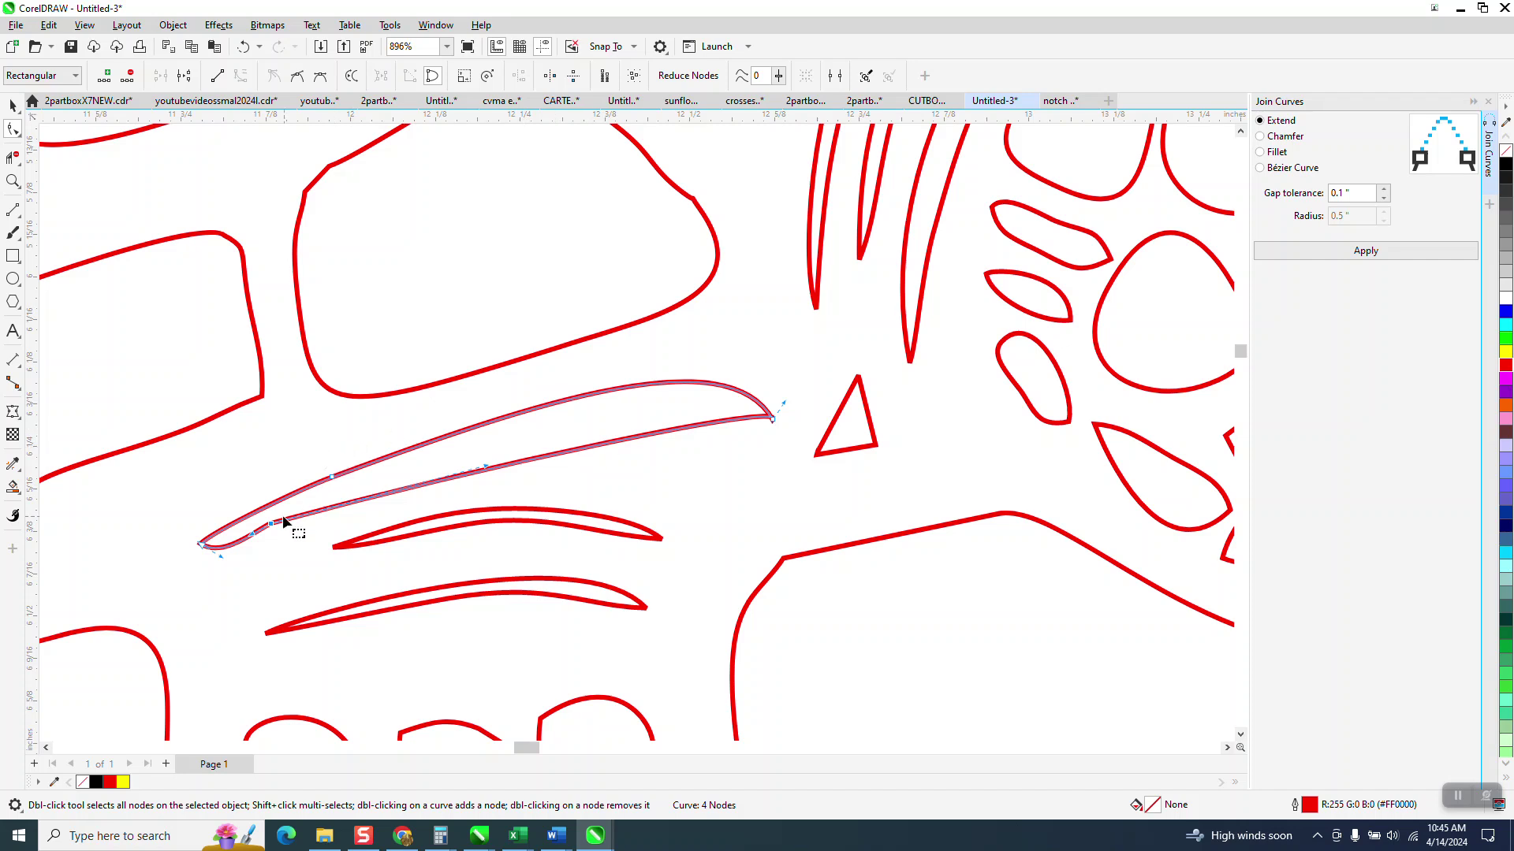
# - Delete the lower-edge bump node and narrow-end tip node of the long stripe, then undo a trial deletion of its other end node
pyautogui.press('Delete')
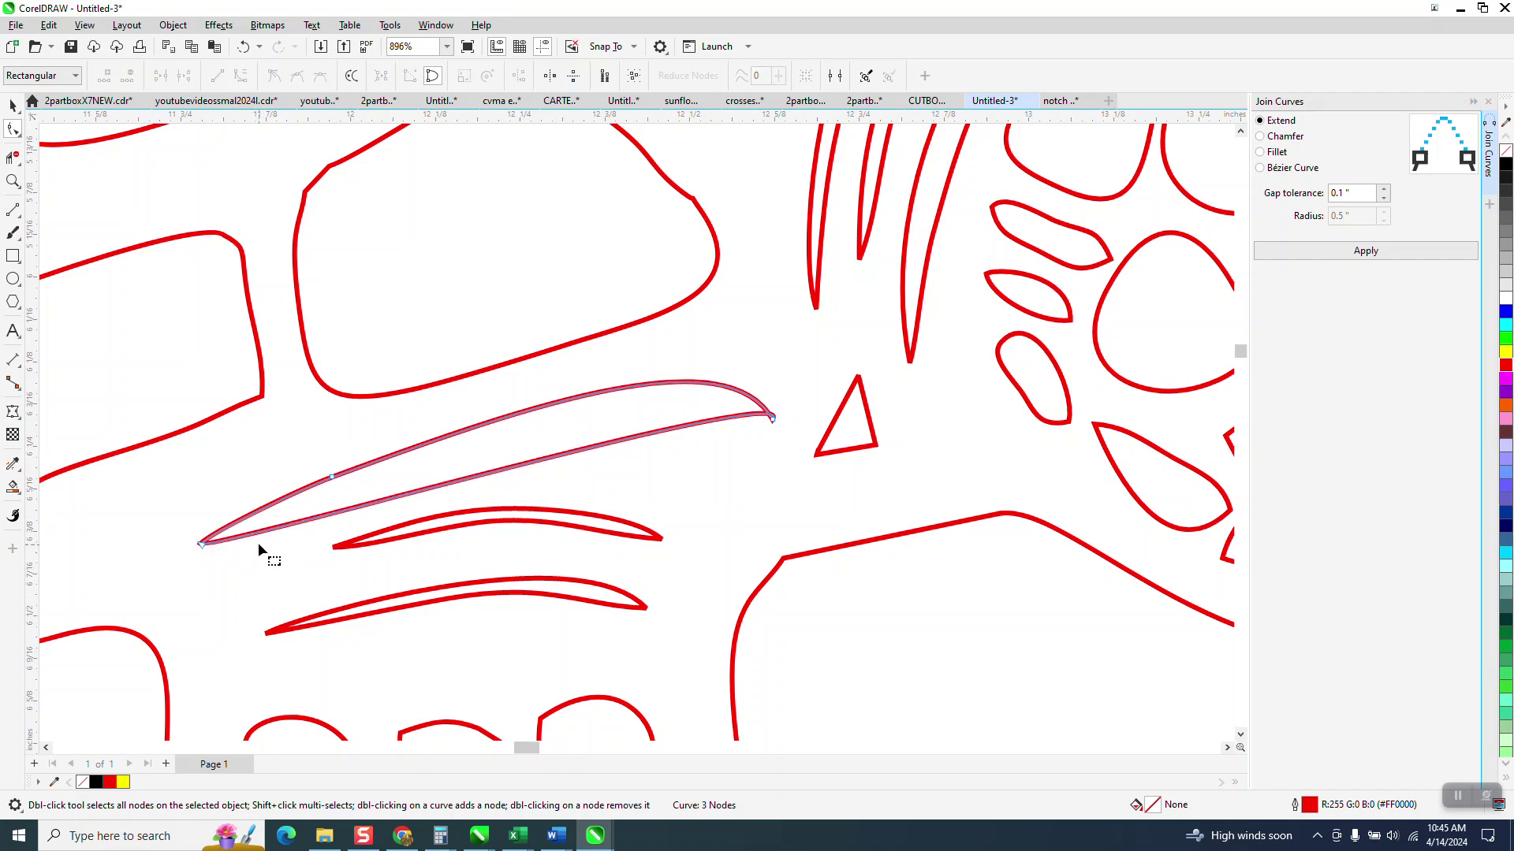
pyautogui.doubleClick(201, 544)
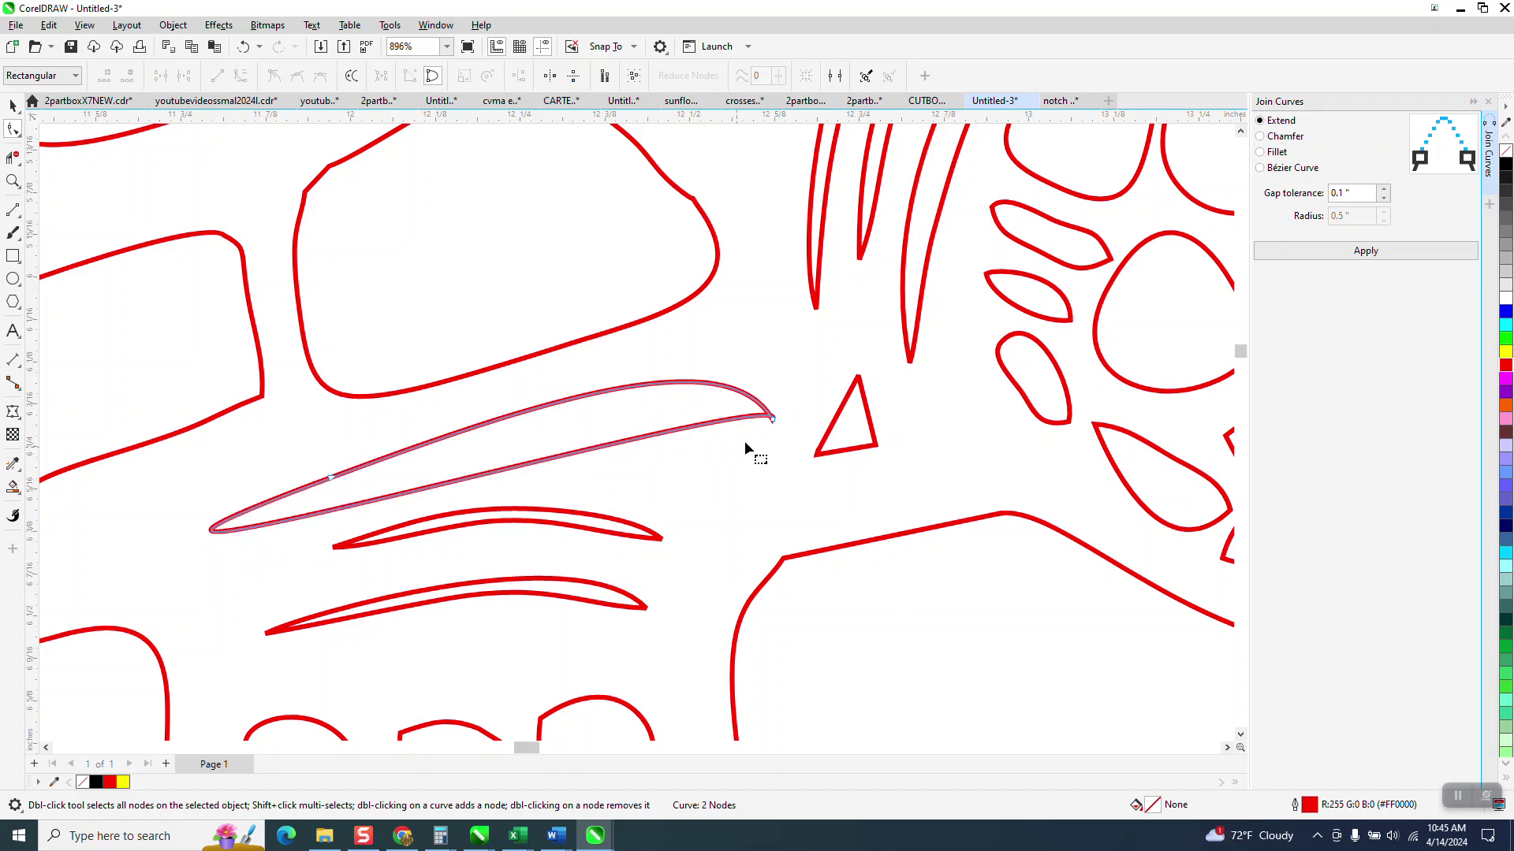
pyautogui.doubleClick(772, 417)
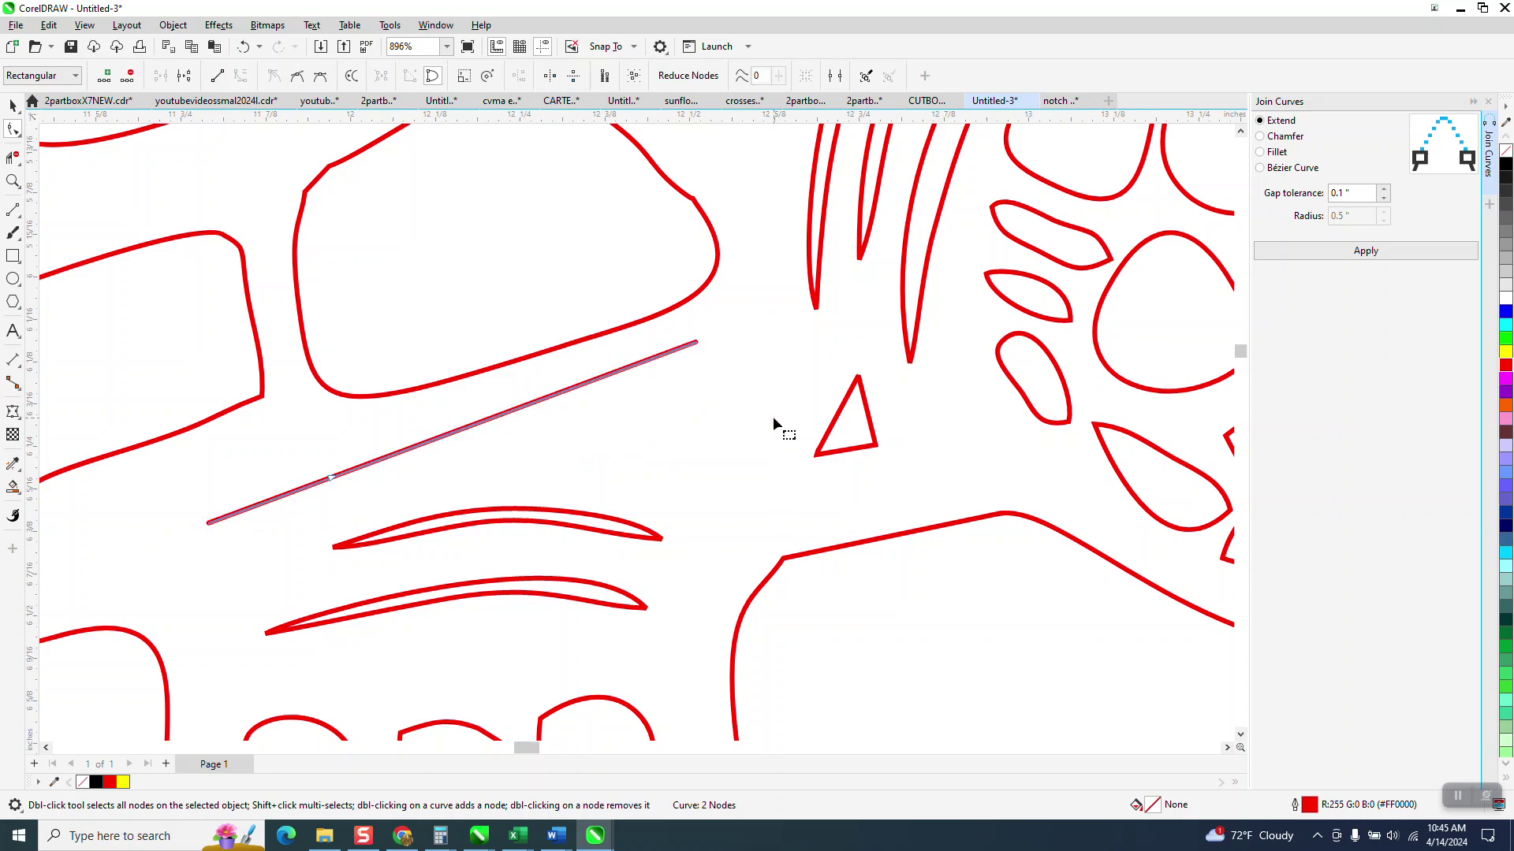
pyautogui.click(242, 47)
# - Round the blunt end of the long stripe and smooth the short stripe below it using the Smooth tool with a 0.5 inch nib
pyautogui.click(16, 141)
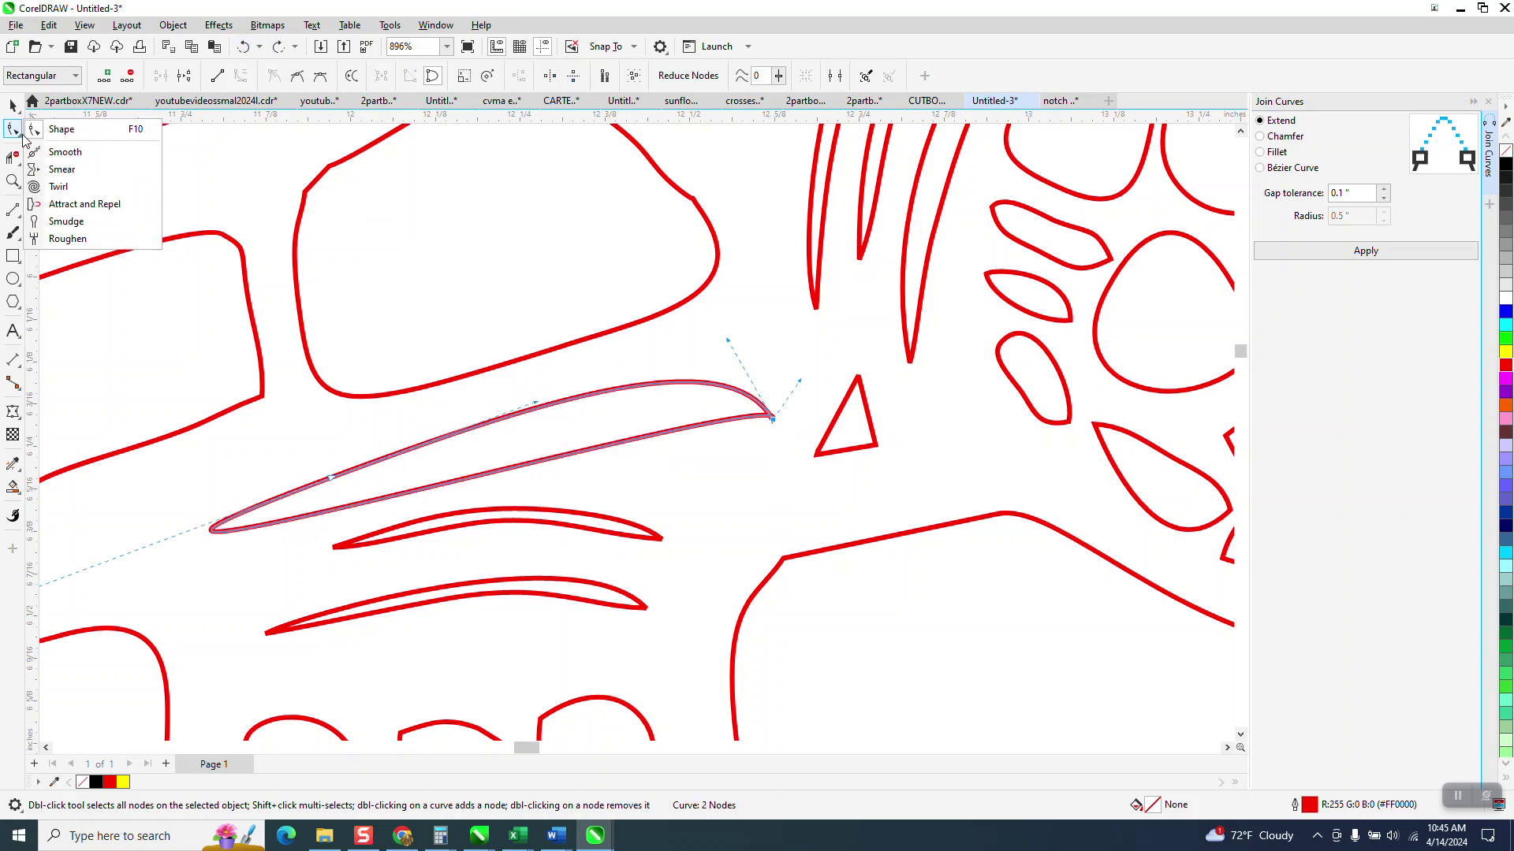
pyautogui.click(59, 150)
pyautogui.moveTo(778, 423)
pyautogui.mouseDown()
pyautogui.moveTo(505, 452)
pyautogui.moveTo(421, 511)
pyautogui.moveTo(416, 537)
pyautogui.moveTo(338, 546)
pyautogui.moveTo(443, 531)
pyautogui.moveTo(655, 544)
pyautogui.mouseUp()
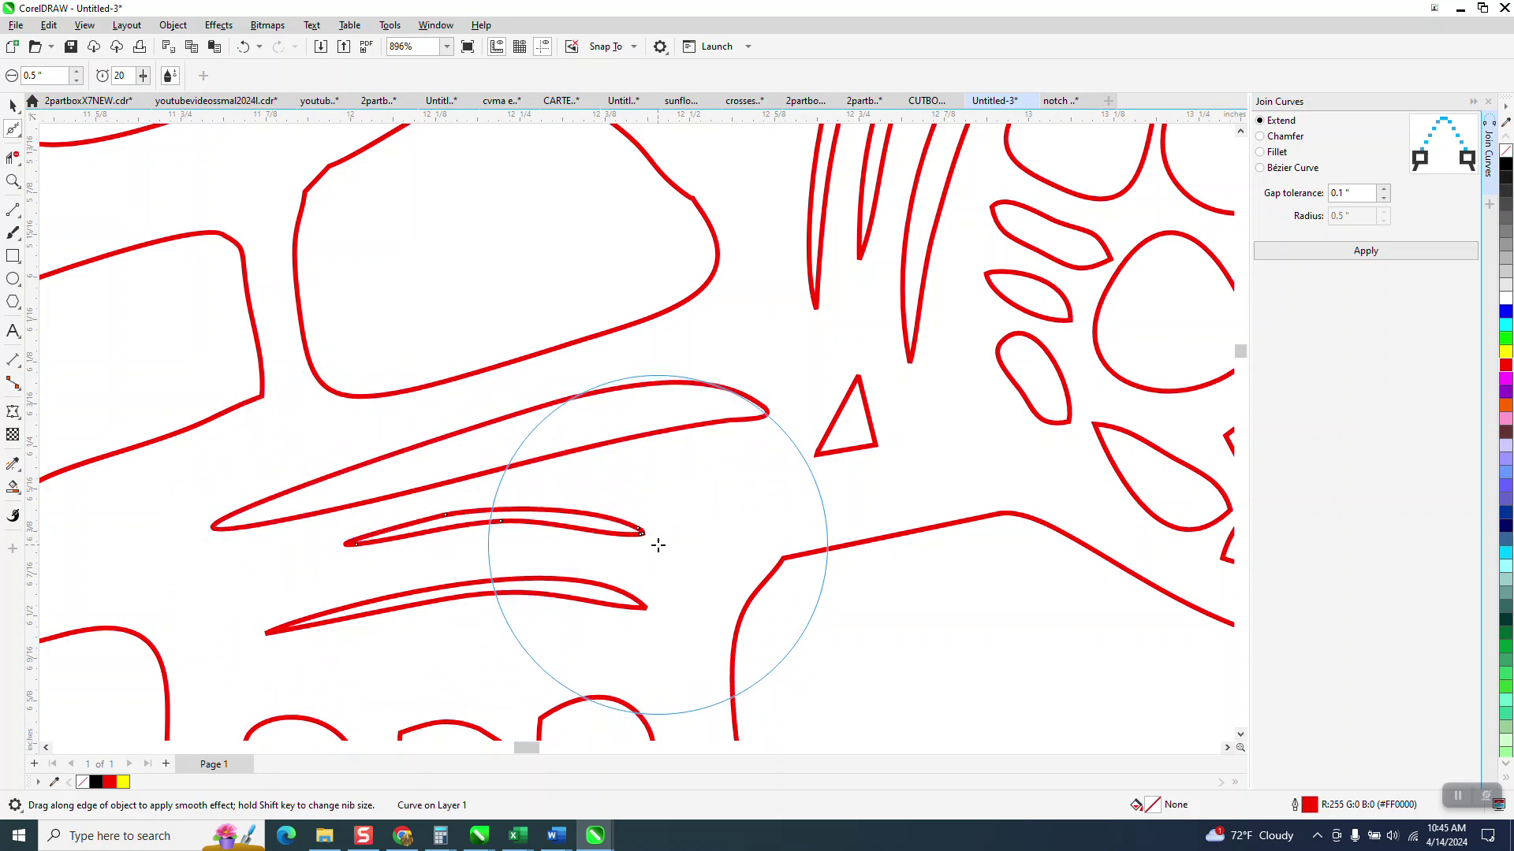
# - With the Shape tool, pull the lower-edge nodes of the two shorter stripes downward to widen both shapes
pyautogui.click(22, 141)
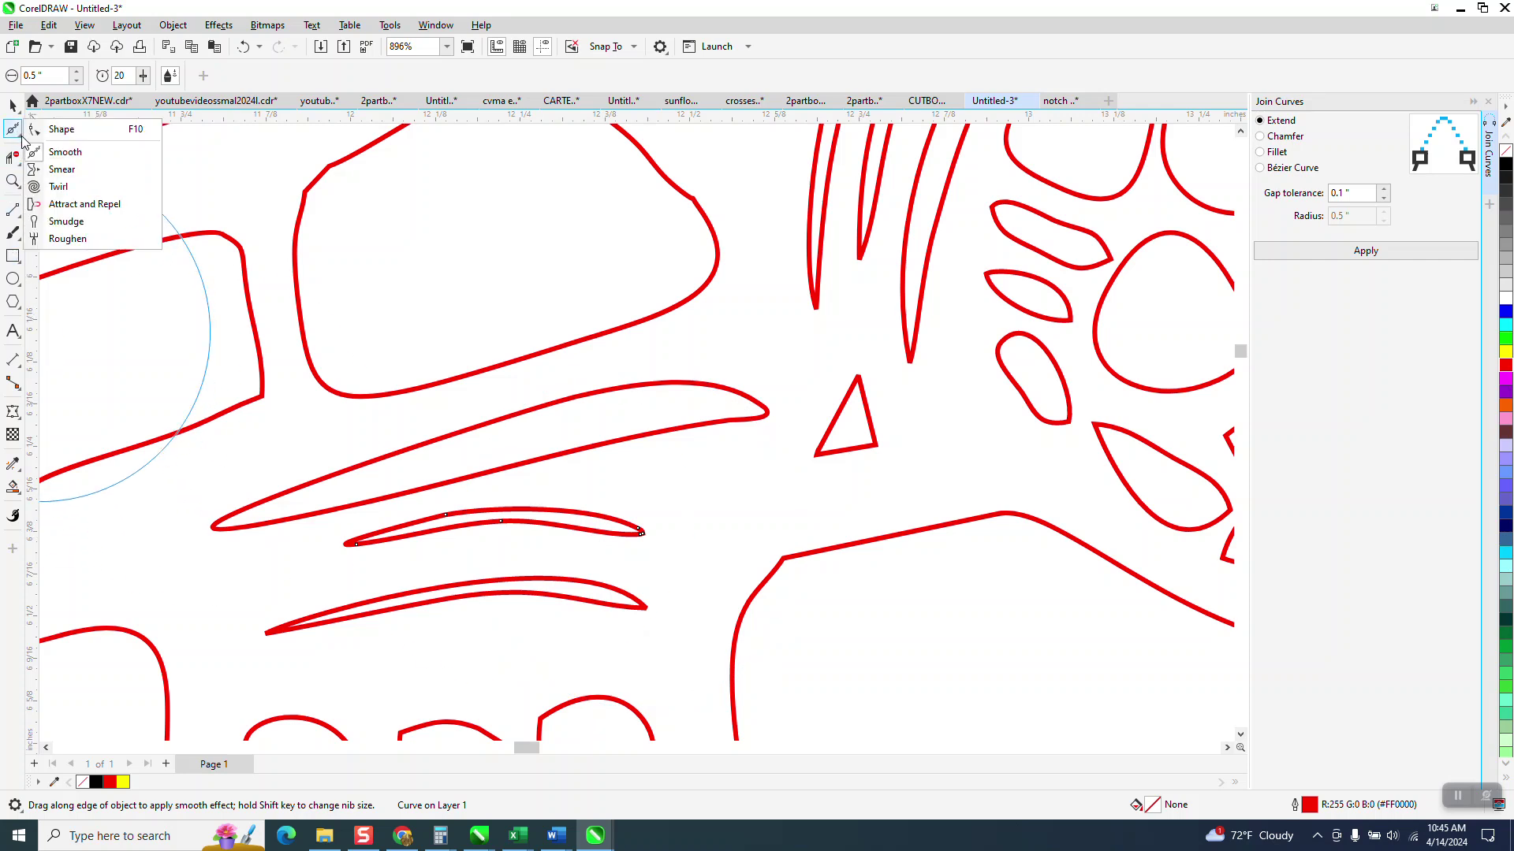
pyautogui.click(53, 128)
pyautogui.moveTo(499, 522); pyautogui.dragTo(500, 541)
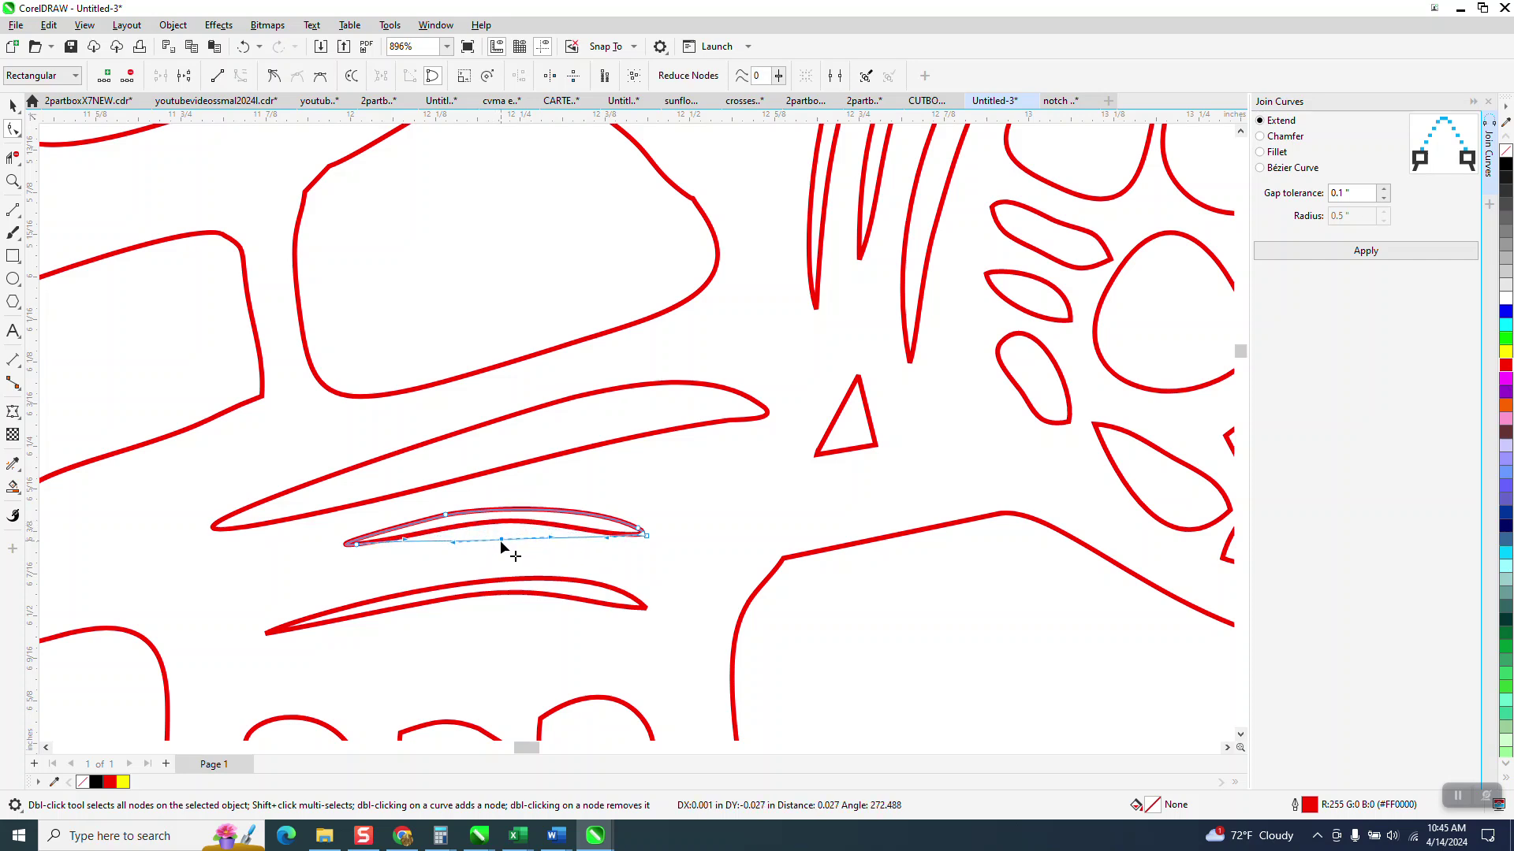
pyautogui.click(499, 594)
pyautogui.moveTo(446, 599); pyautogui.dragTo(443, 645)
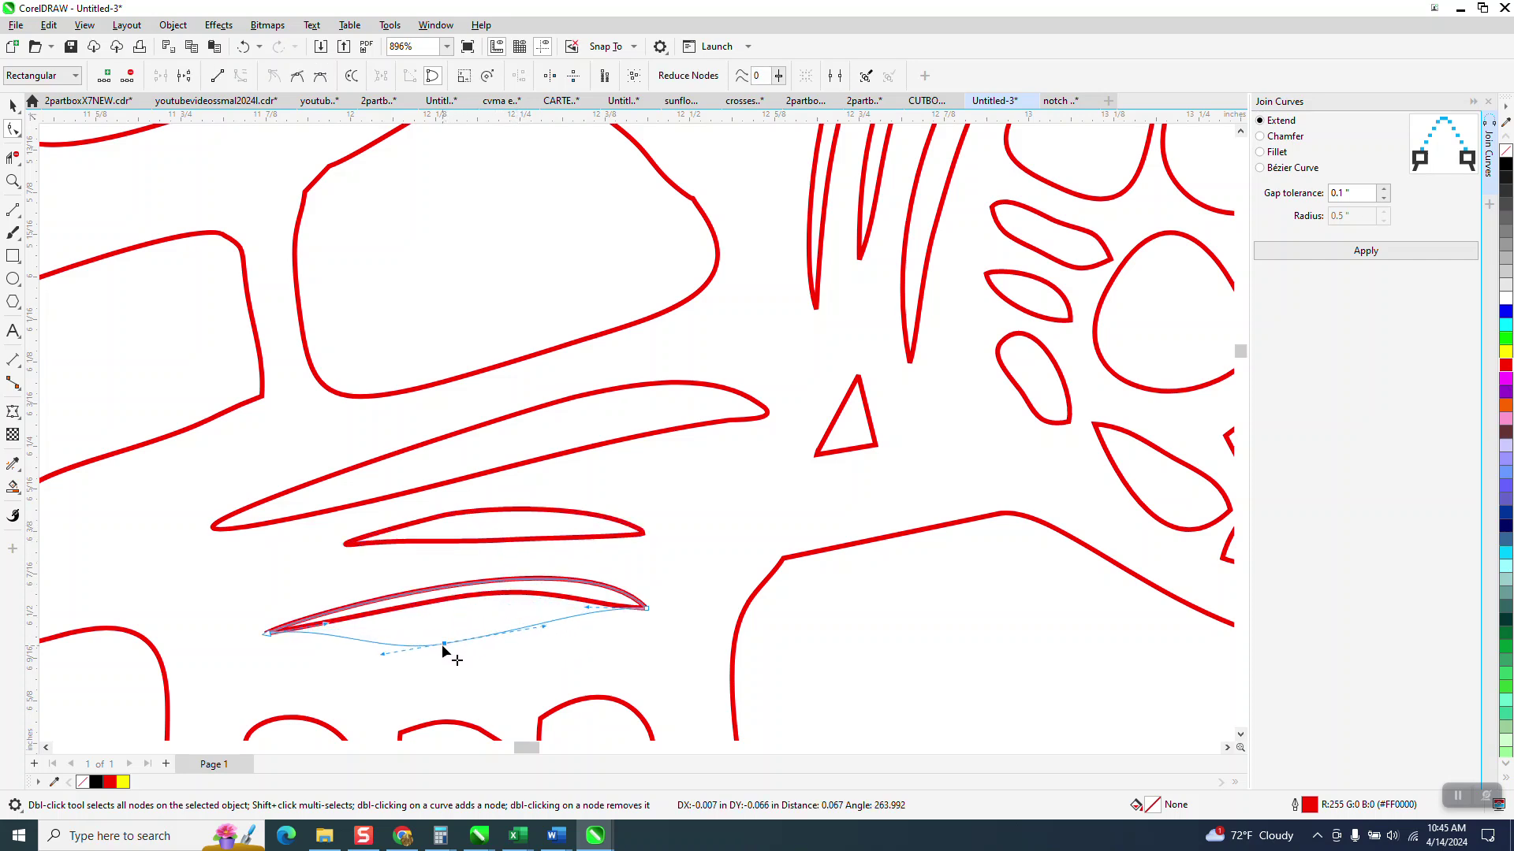
# - Smooth the lowest stripe's edges and soften the corners of the small triangle beside the stripes using the Smooth tool
pyautogui.click(24, 143)
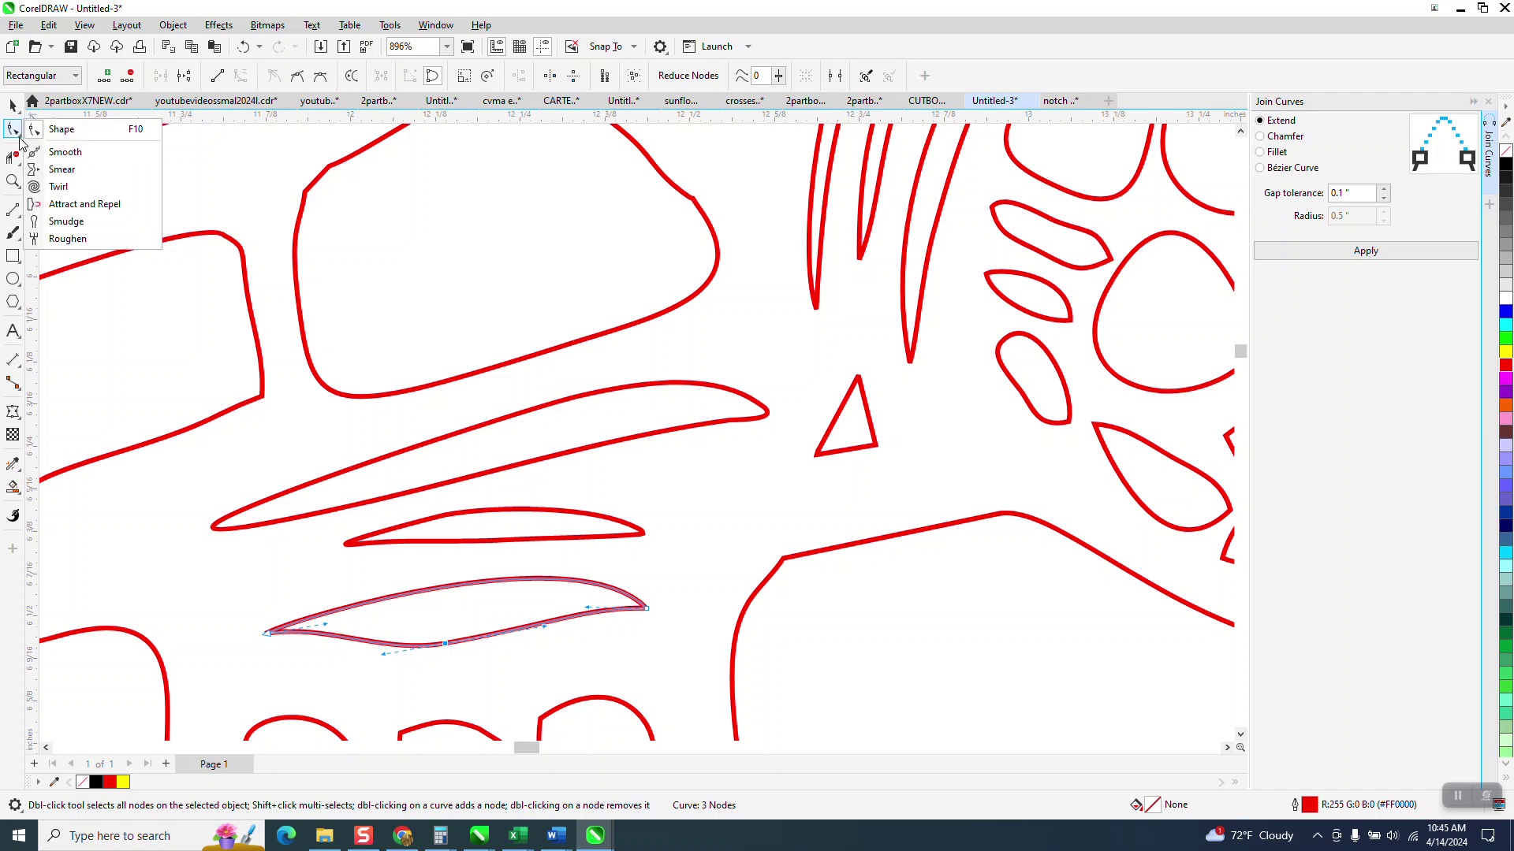
pyautogui.click(64, 151)
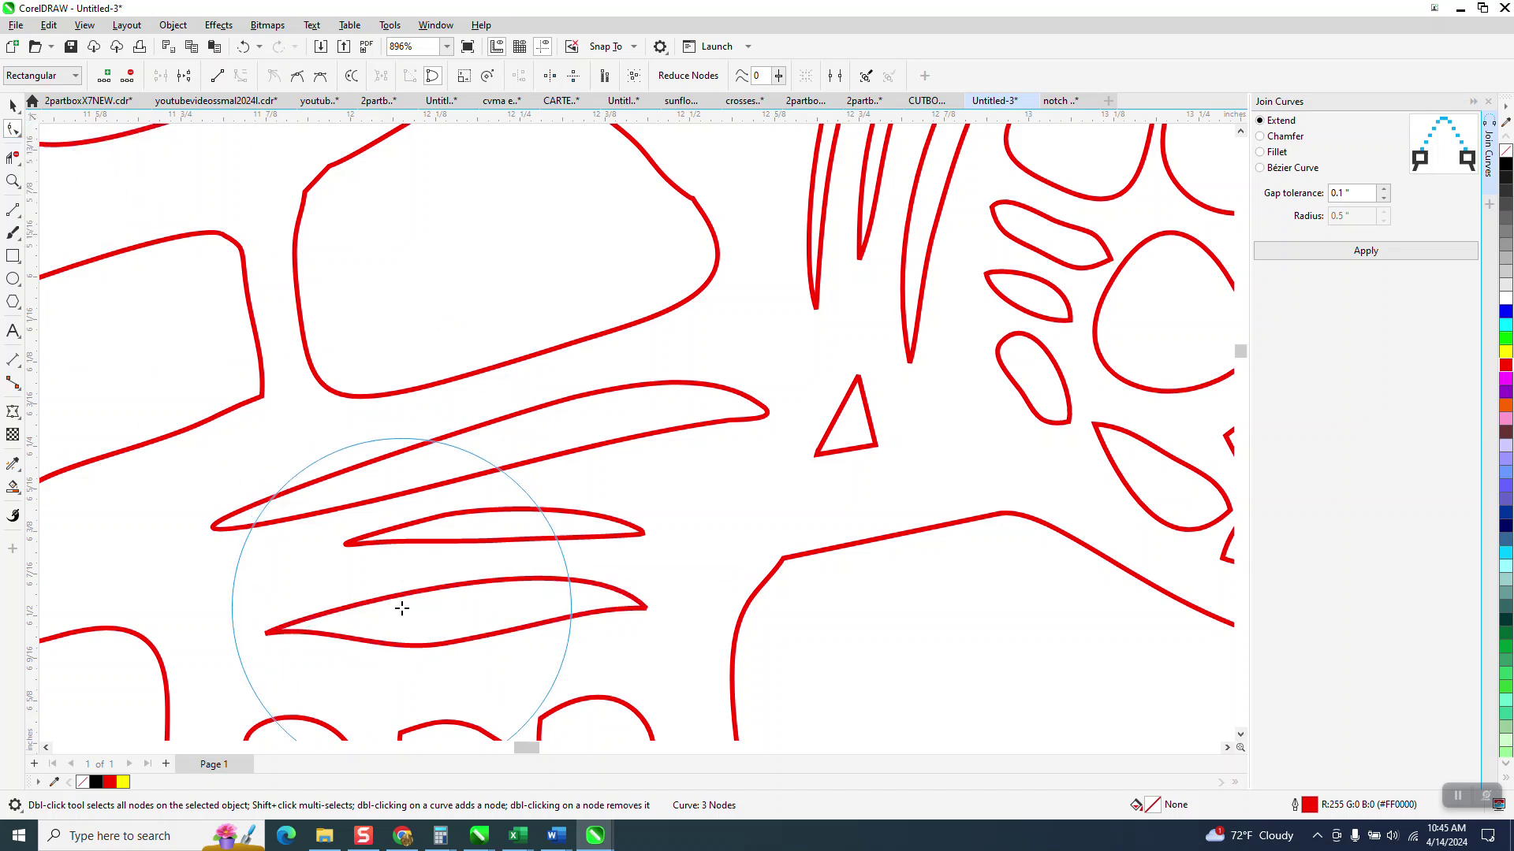
pyautogui.moveTo(325, 632)
pyautogui.mouseDown()
pyautogui.moveTo(315, 625)
pyautogui.moveTo(631, 639)
pyautogui.moveTo(641, 622)
pyautogui.mouseUp()
pyautogui.click(828, 438)
pyautogui.moveTo(828, 438)
pyautogui.mouseDown()
pyautogui.moveTo(831, 457)
pyautogui.moveTo(868, 433)
pyautogui.moveTo(778, 468)
pyautogui.mouseUp()
pyautogui.scroll(-6, 778, 467)
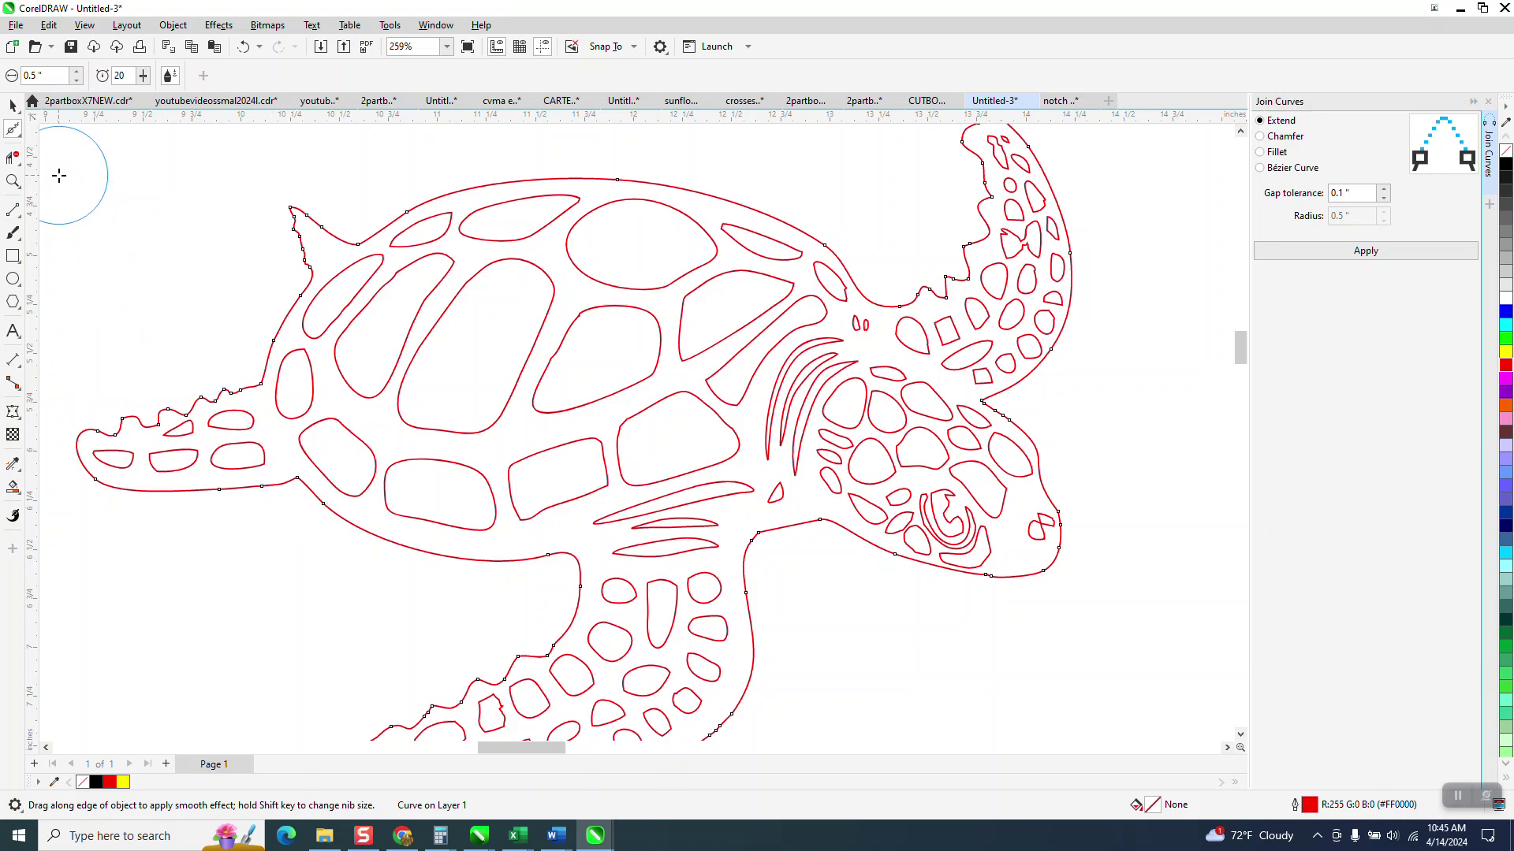
# - Smooth the jagged edge of the pointed rear fin on the turtle's outer outline with the Smooth tool
pyautogui.click(12, 181)
pyautogui.moveTo(260, 201); pyautogui.dragTo(446, 324)
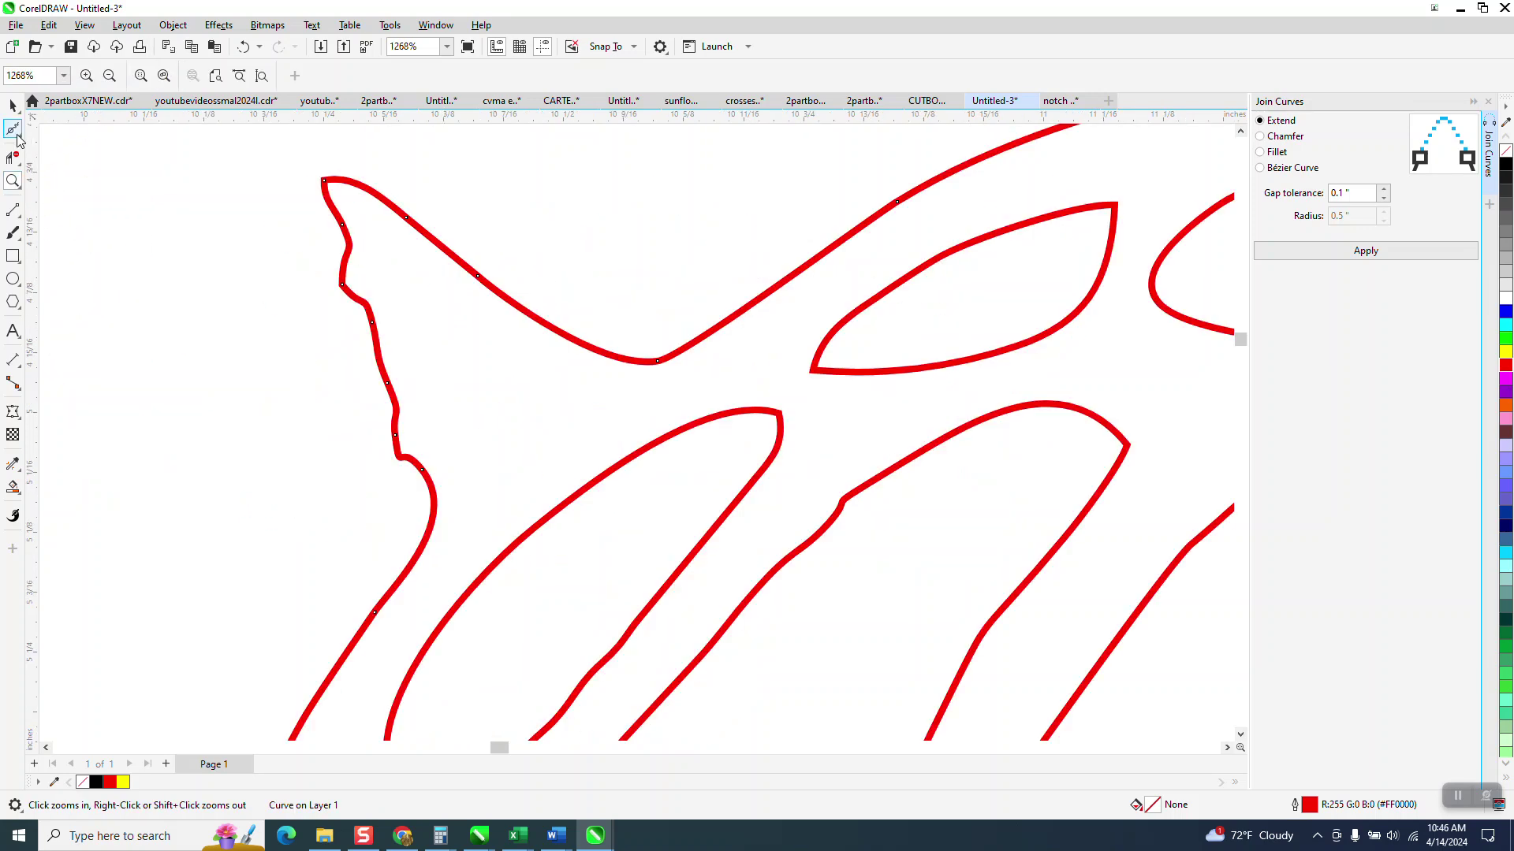
pyautogui.click(16, 132)
pyautogui.click(24, 139)
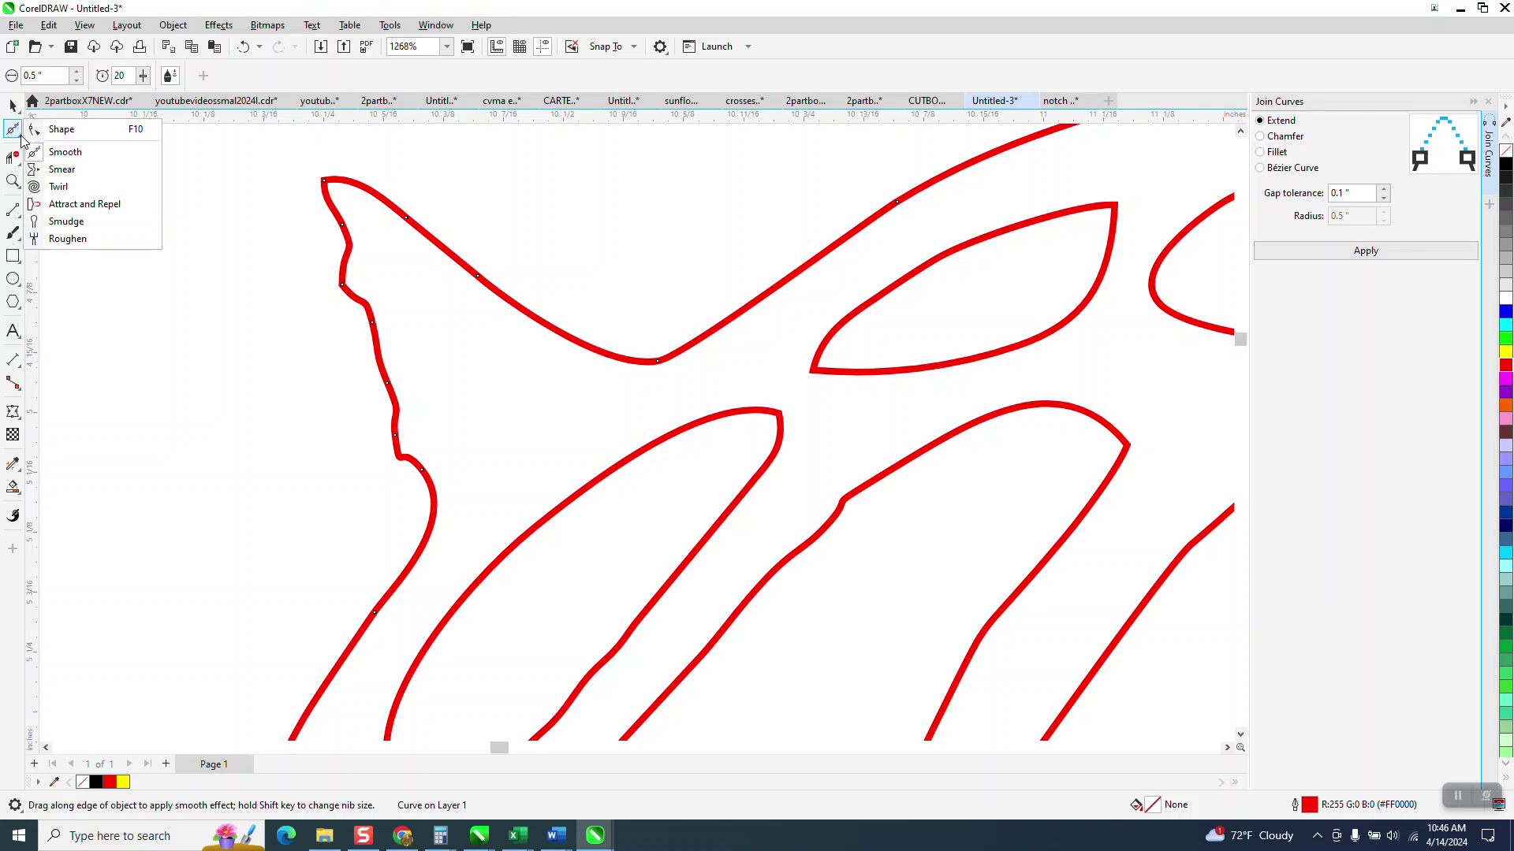
pyautogui.click(55, 149)
pyautogui.moveTo(289, 241)
pyautogui.mouseDown()
pyautogui.moveTo(351, 257)
pyautogui.moveTo(383, 447)
pyautogui.mouseUp()
pyautogui.scroll(-4, 315, 362)
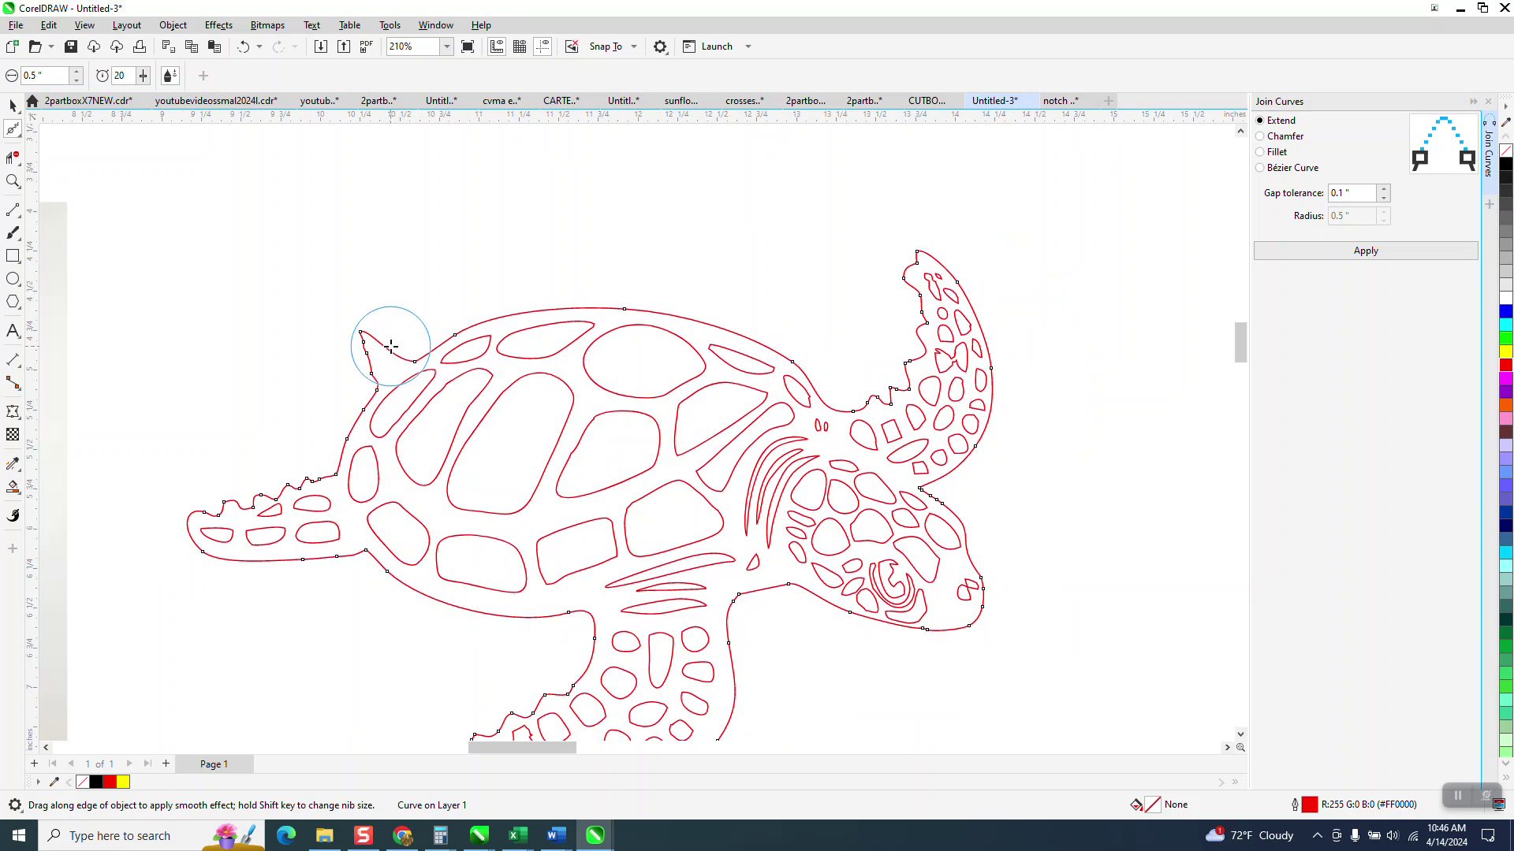
# - Smooth the outer outline at the sharp corner between the front flipper and head, and along the top of the head
pyautogui.scroll(-3, 378, 339)
pyautogui.click(13, 180)
pyautogui.moveTo(731, 416); pyautogui.dragTo(923, 529)
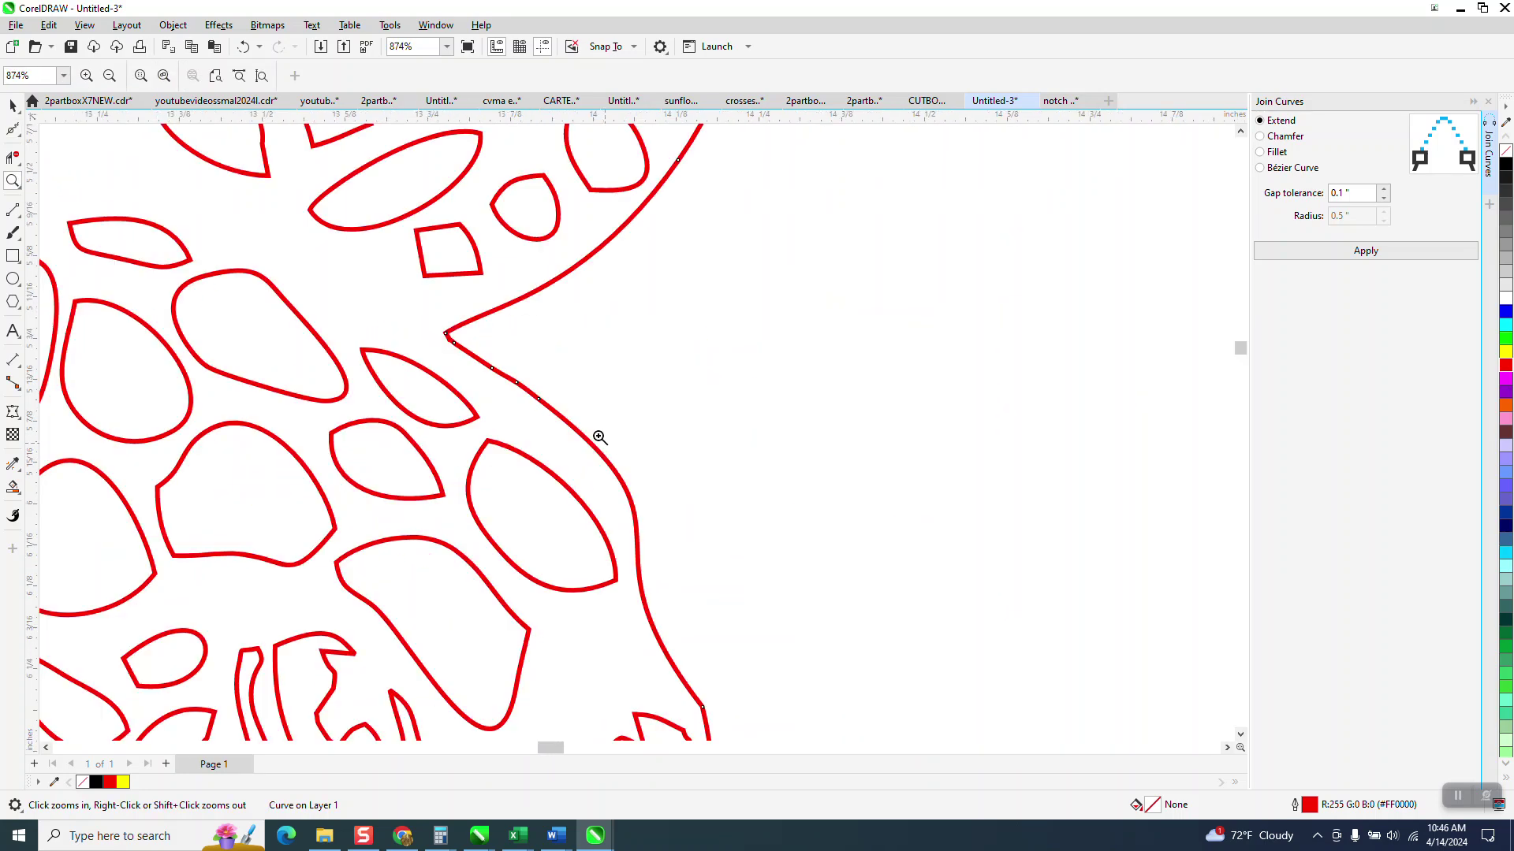
pyautogui.click(13, 128)
pyautogui.moveTo(412, 362)
pyautogui.mouseDown()
pyautogui.moveTo(535, 397)
pyautogui.moveTo(495, 371)
pyautogui.moveTo(532, 389)
pyautogui.moveTo(499, 361)
pyautogui.mouseUp()
pyautogui.scroll(-3, 499, 361)
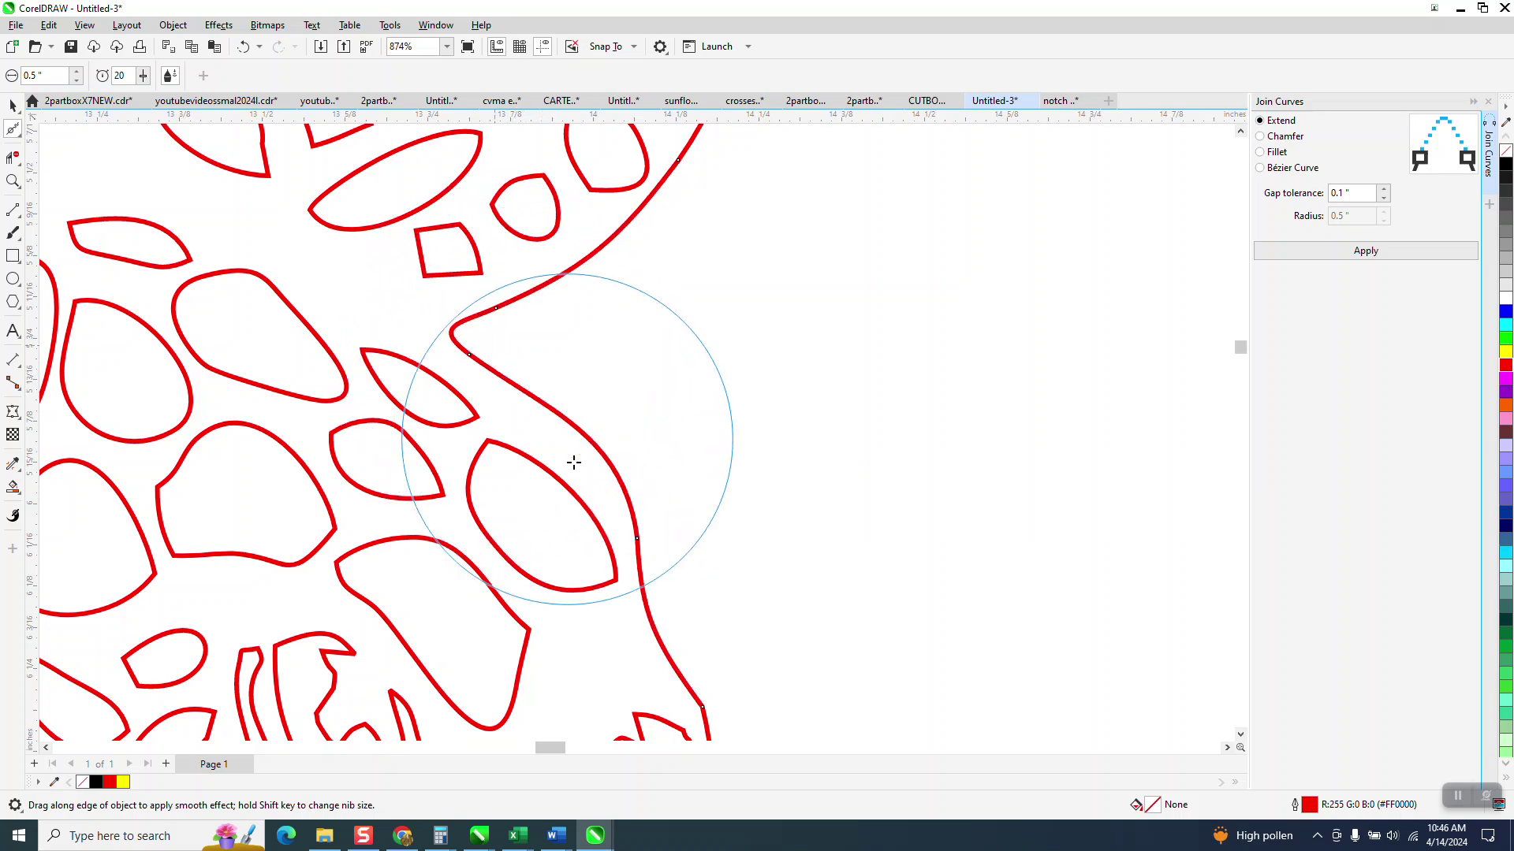
# - Smooth the jagged bow-tie-shaped cell on the raised front flipper with the Smooth tool at a 0.5 inch nib
pyautogui.click(13, 181)
pyautogui.moveTo(533, 168); pyautogui.dragTo(691, 270)
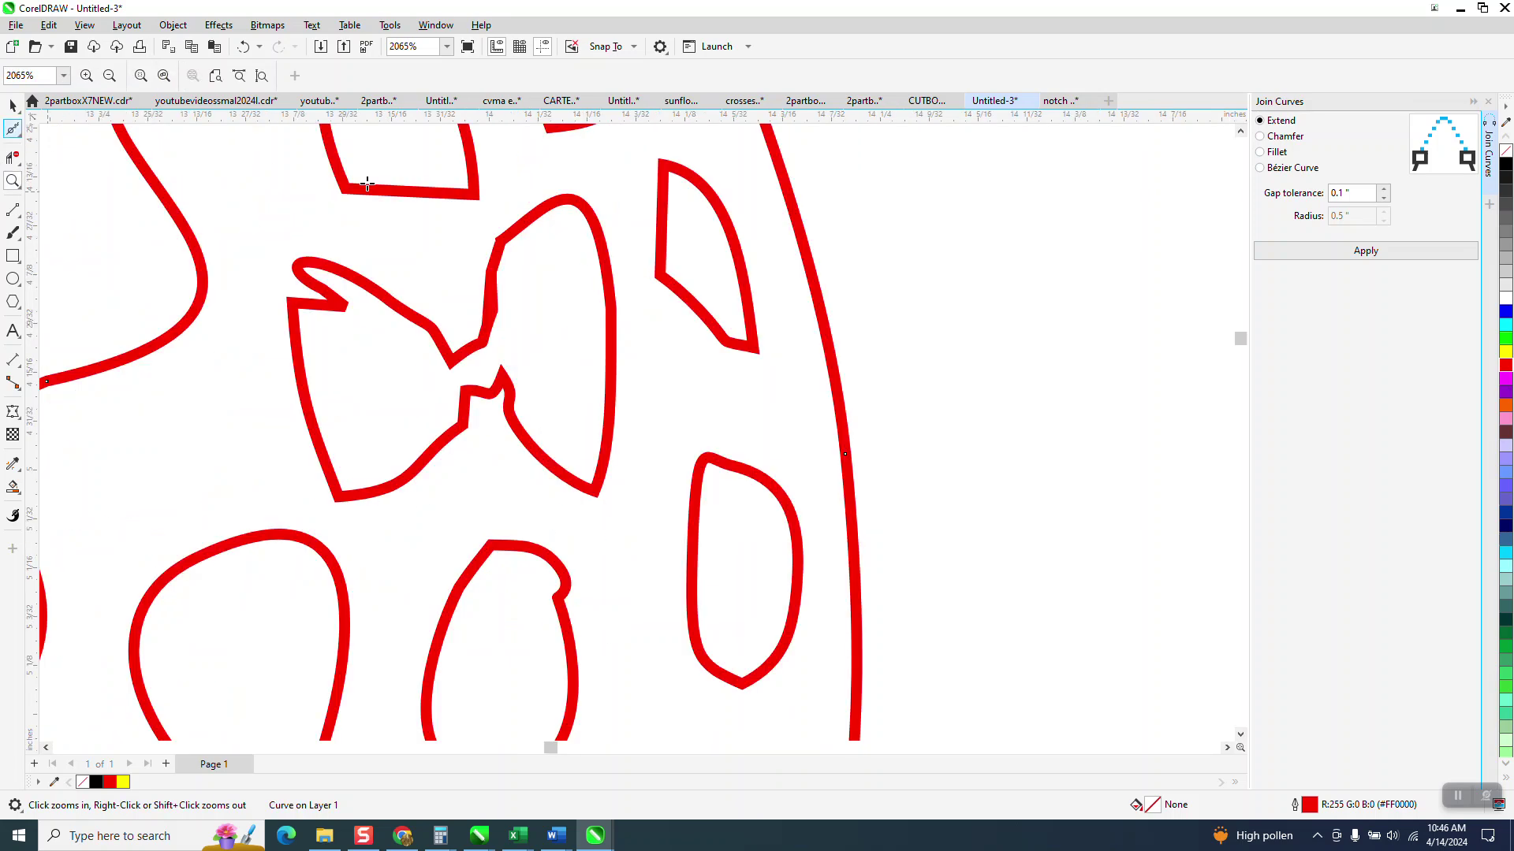
pyautogui.click(482, 339)
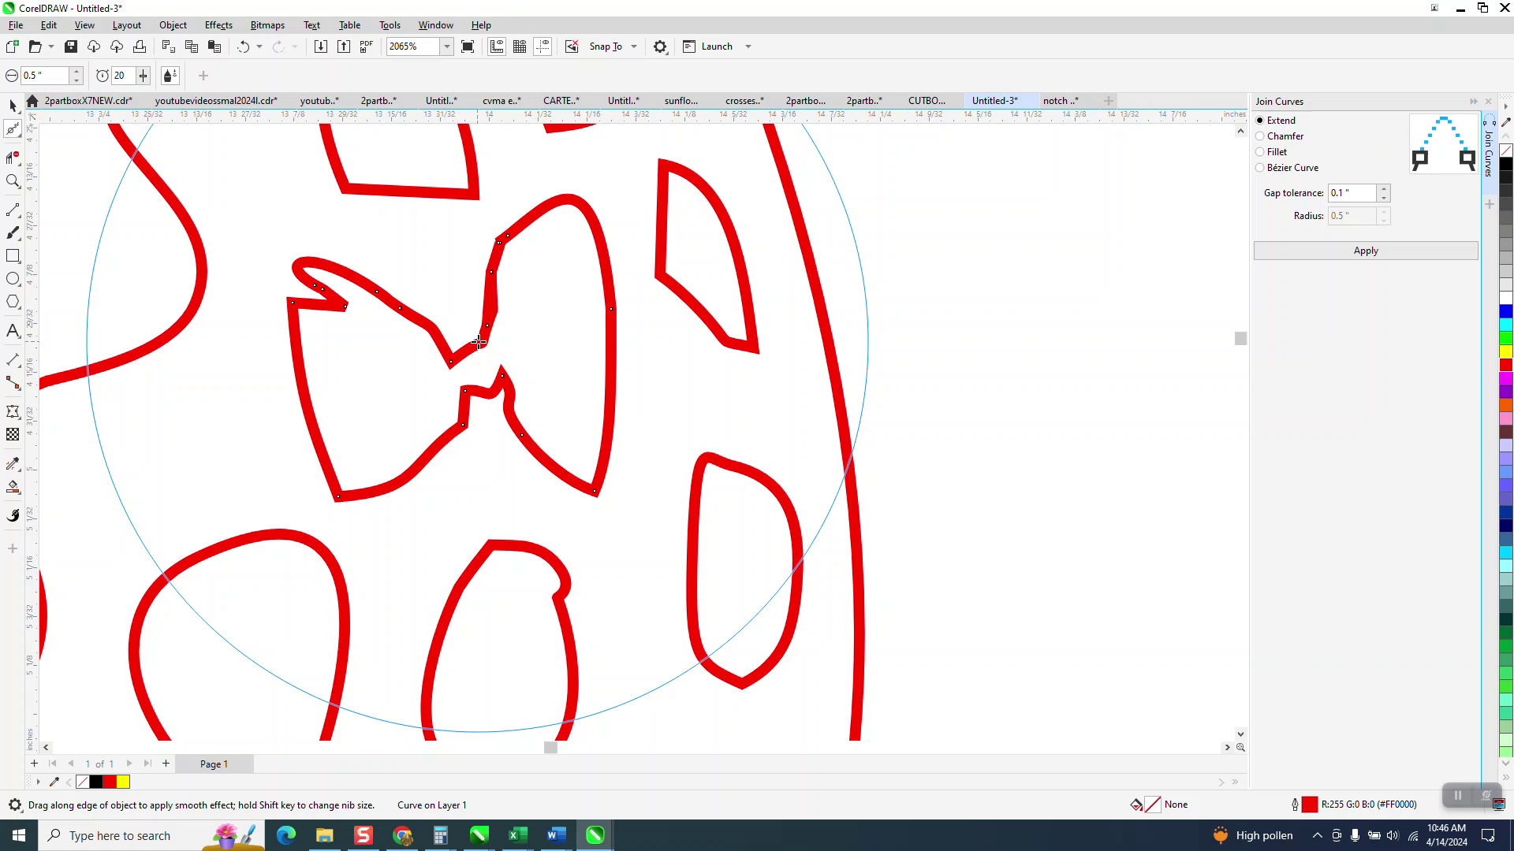
pyautogui.moveTo(471, 352); pyautogui.dragTo(466, 336)
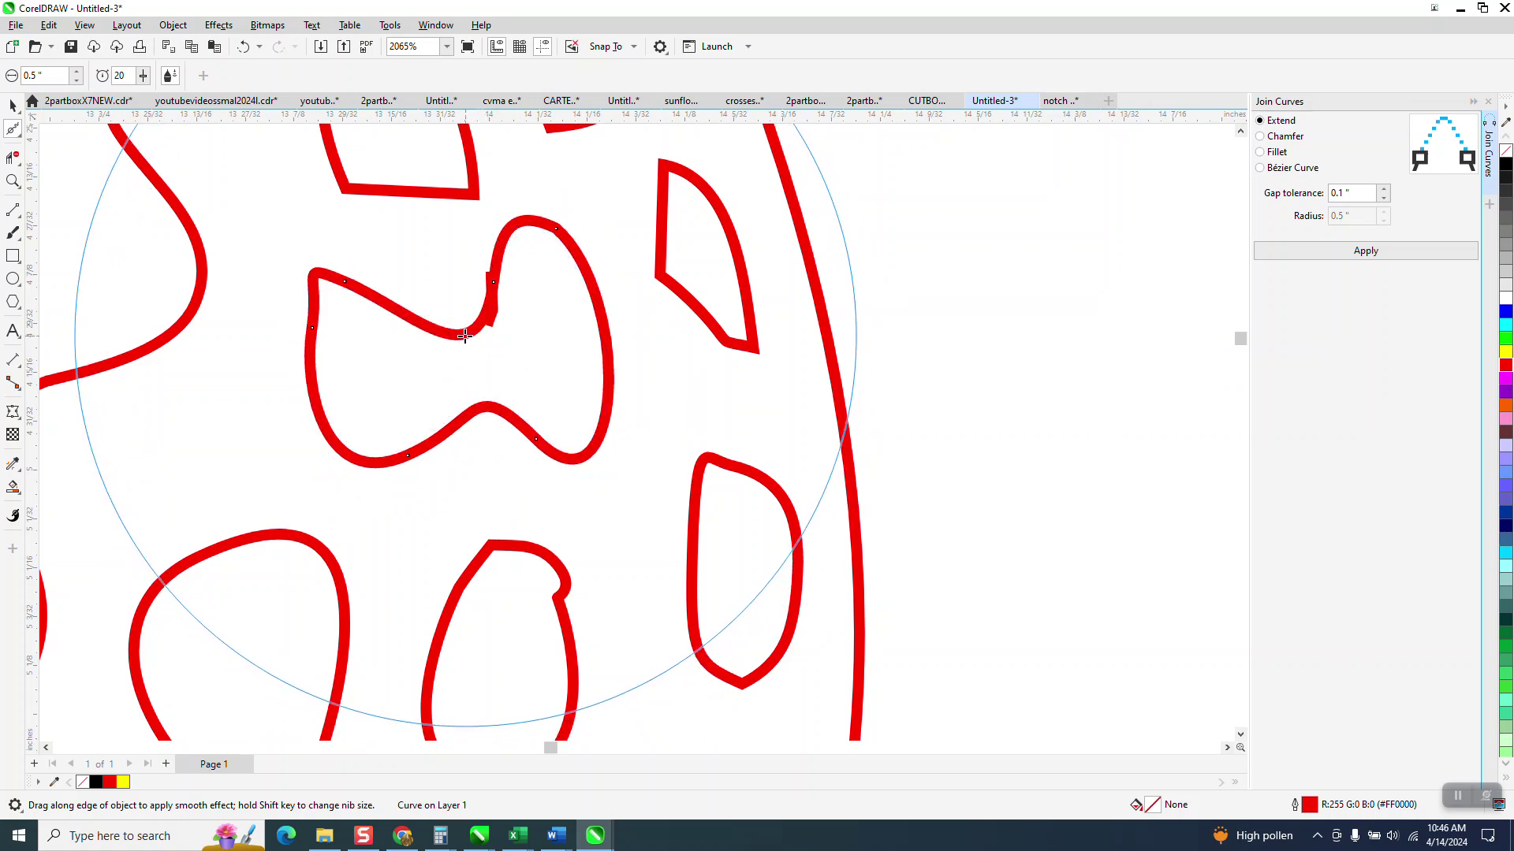
# - Delete the stray short line overlapping the upper notch of the bow-tie-shaped cell, selecting its nodes with the Shape tool
pyautogui.click(12, 183)
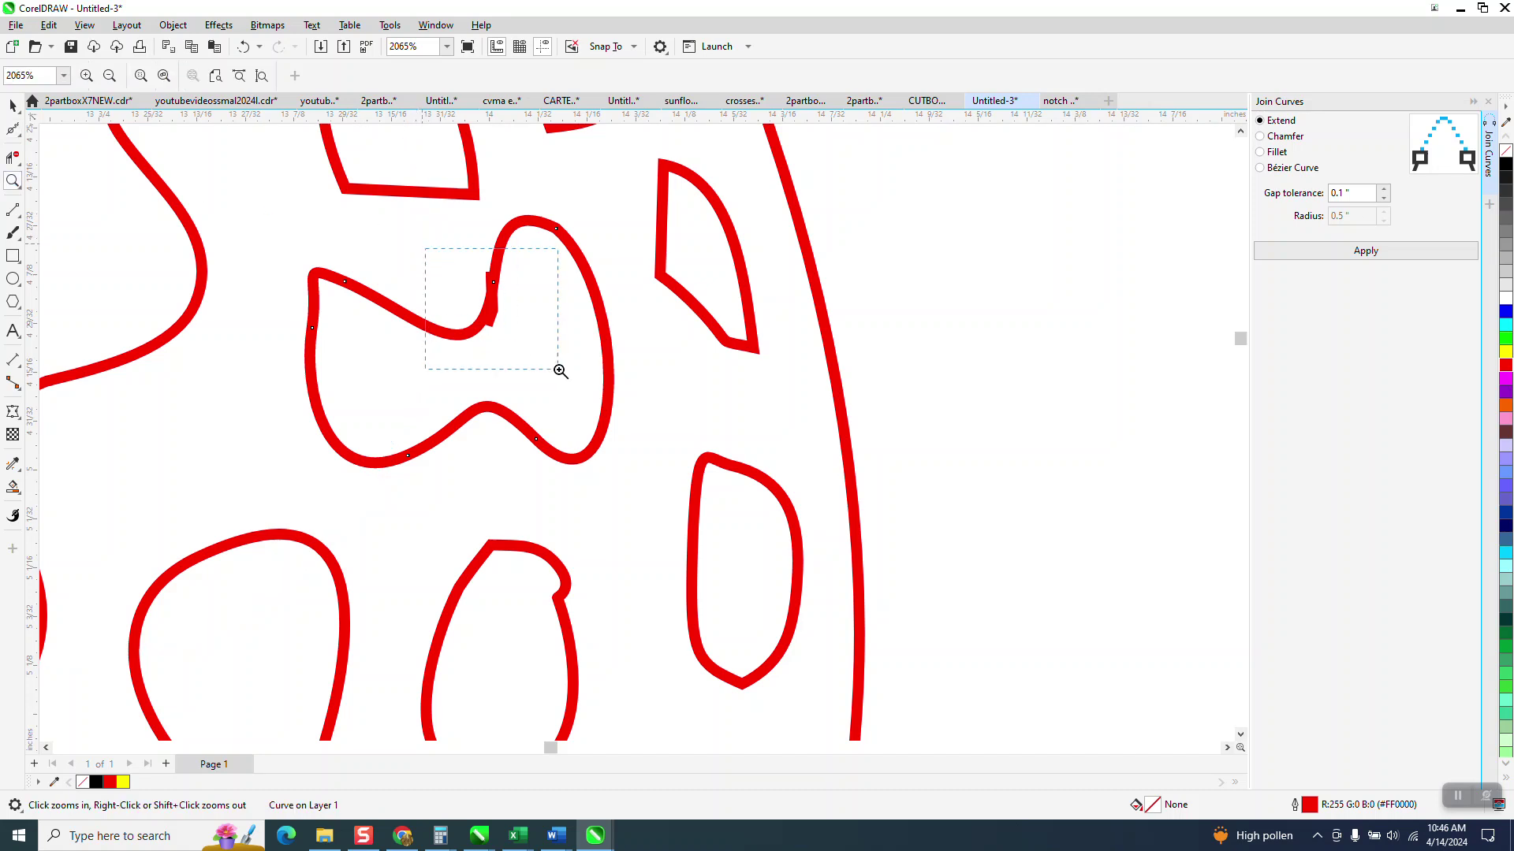
pyautogui.moveTo(560, 371); pyautogui.dragTo(560, 371)
pyautogui.click(13, 131)
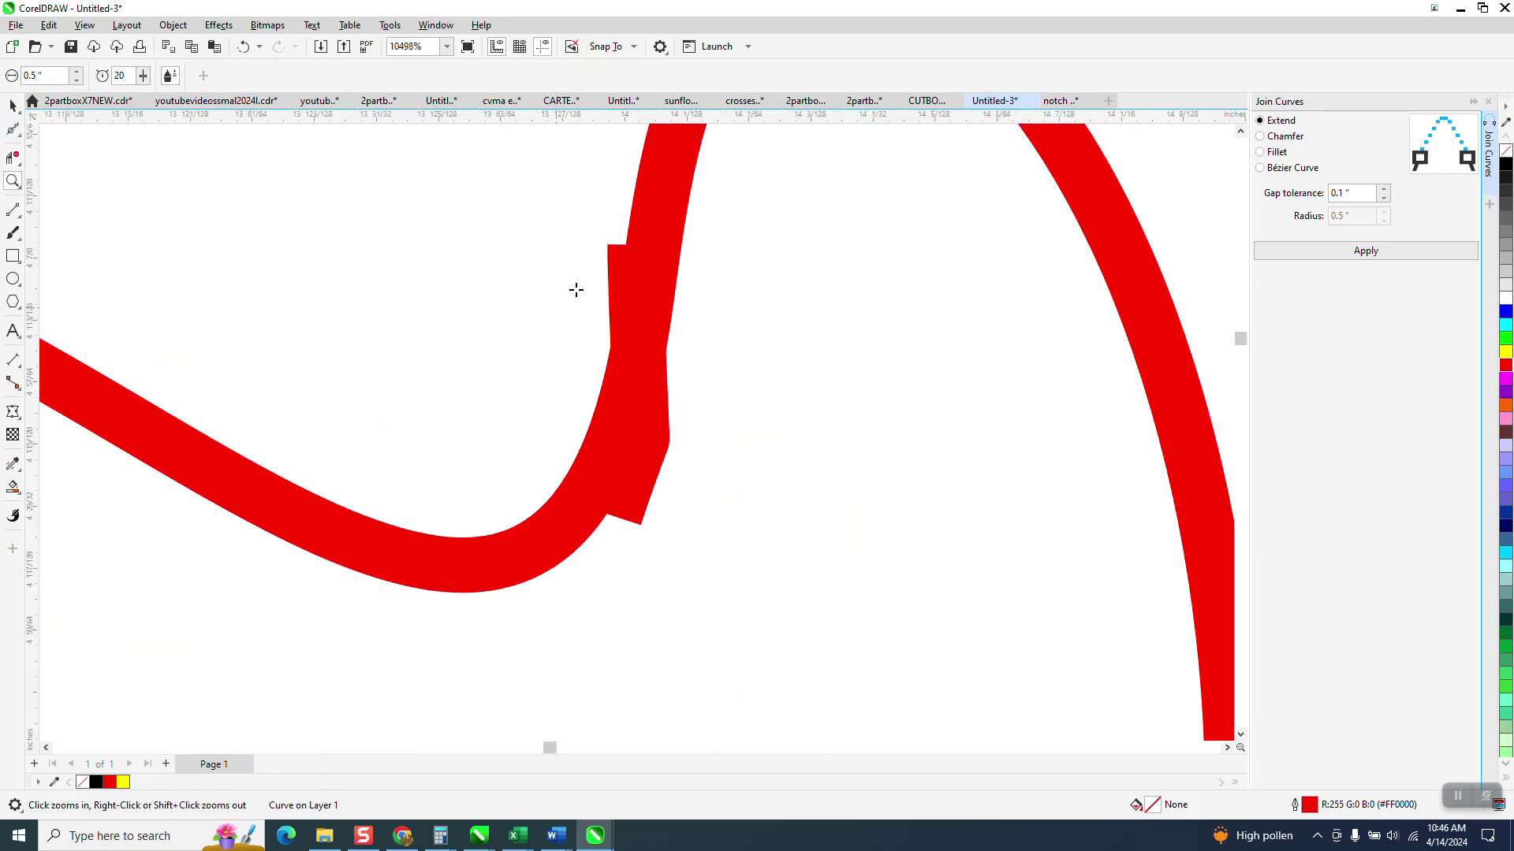
pyautogui.click(20, 138)
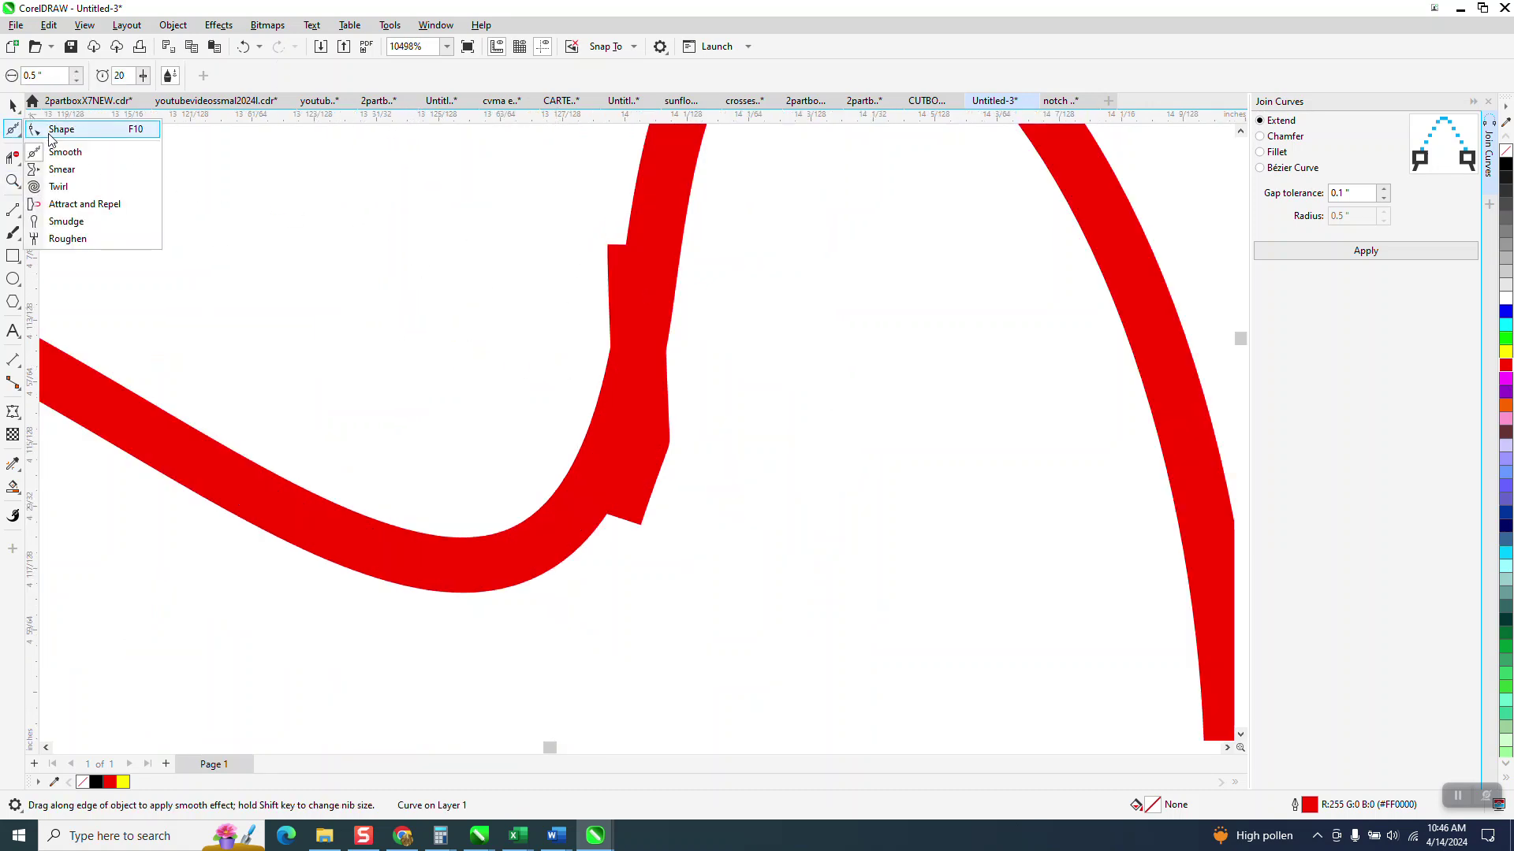
pyautogui.click(55, 123)
pyautogui.click(614, 287)
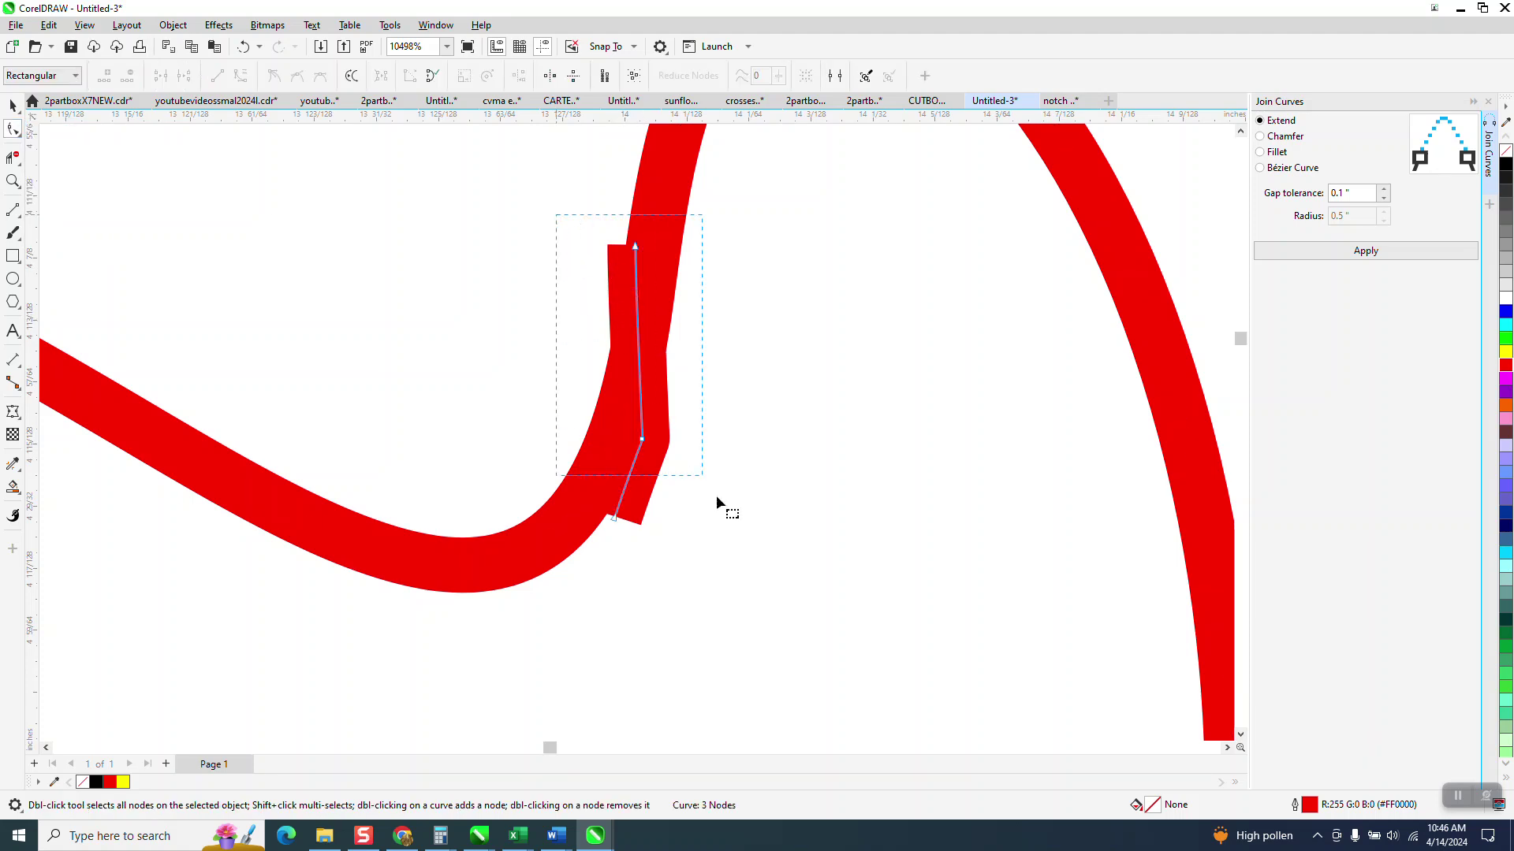
pyautogui.press('Delete')
pyautogui.scroll(-3, 659, 503)
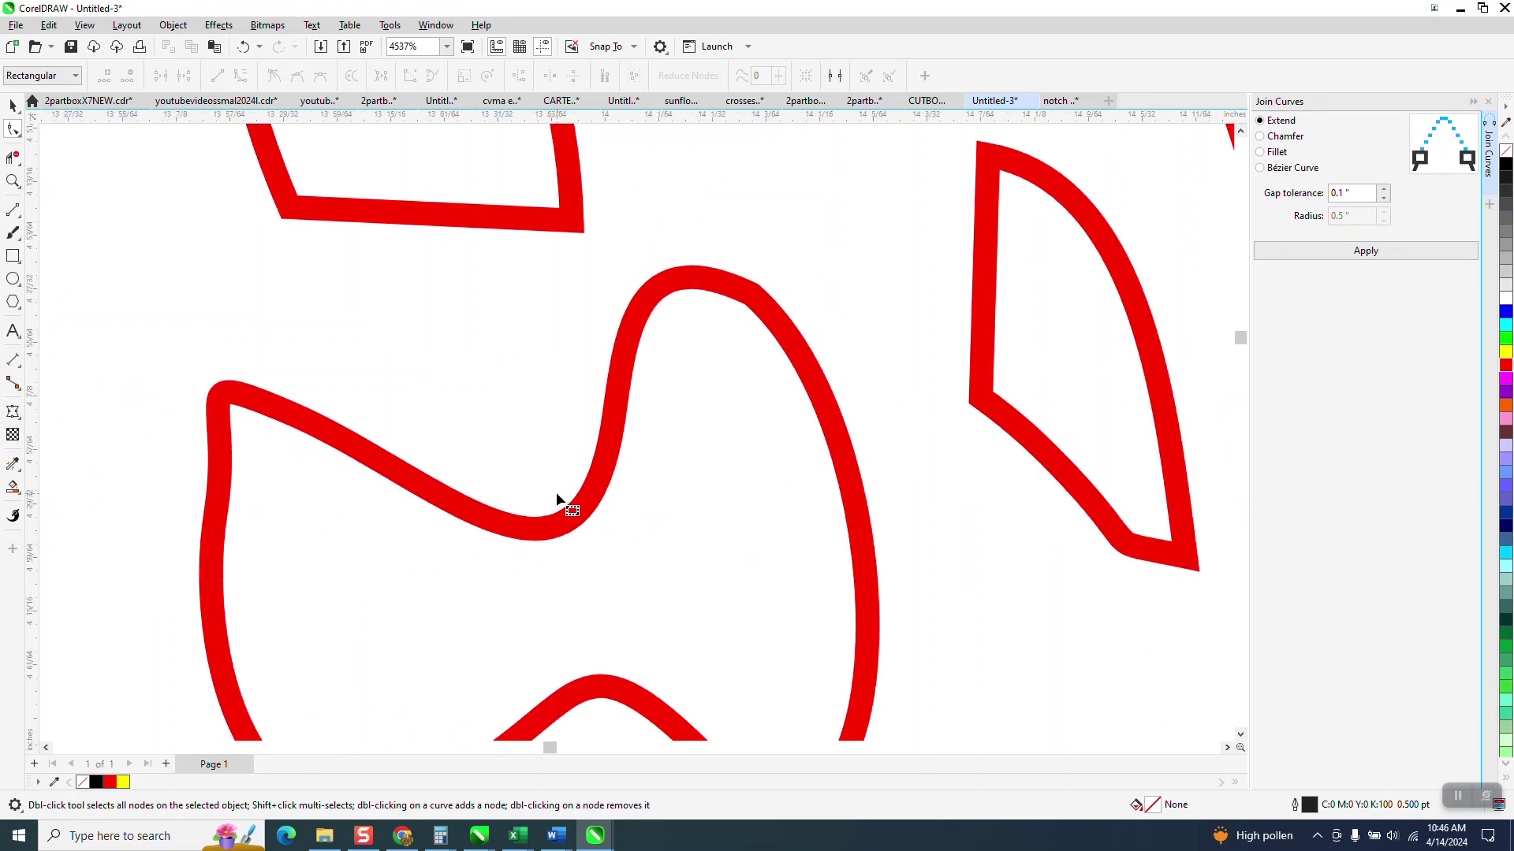
# - Select all curves of the smaller turtle outline and smooth the two crossing nostril shapes near the snout with the 0.5 inch Smooth tool
pyautogui.scroll(-8, 554, 498)
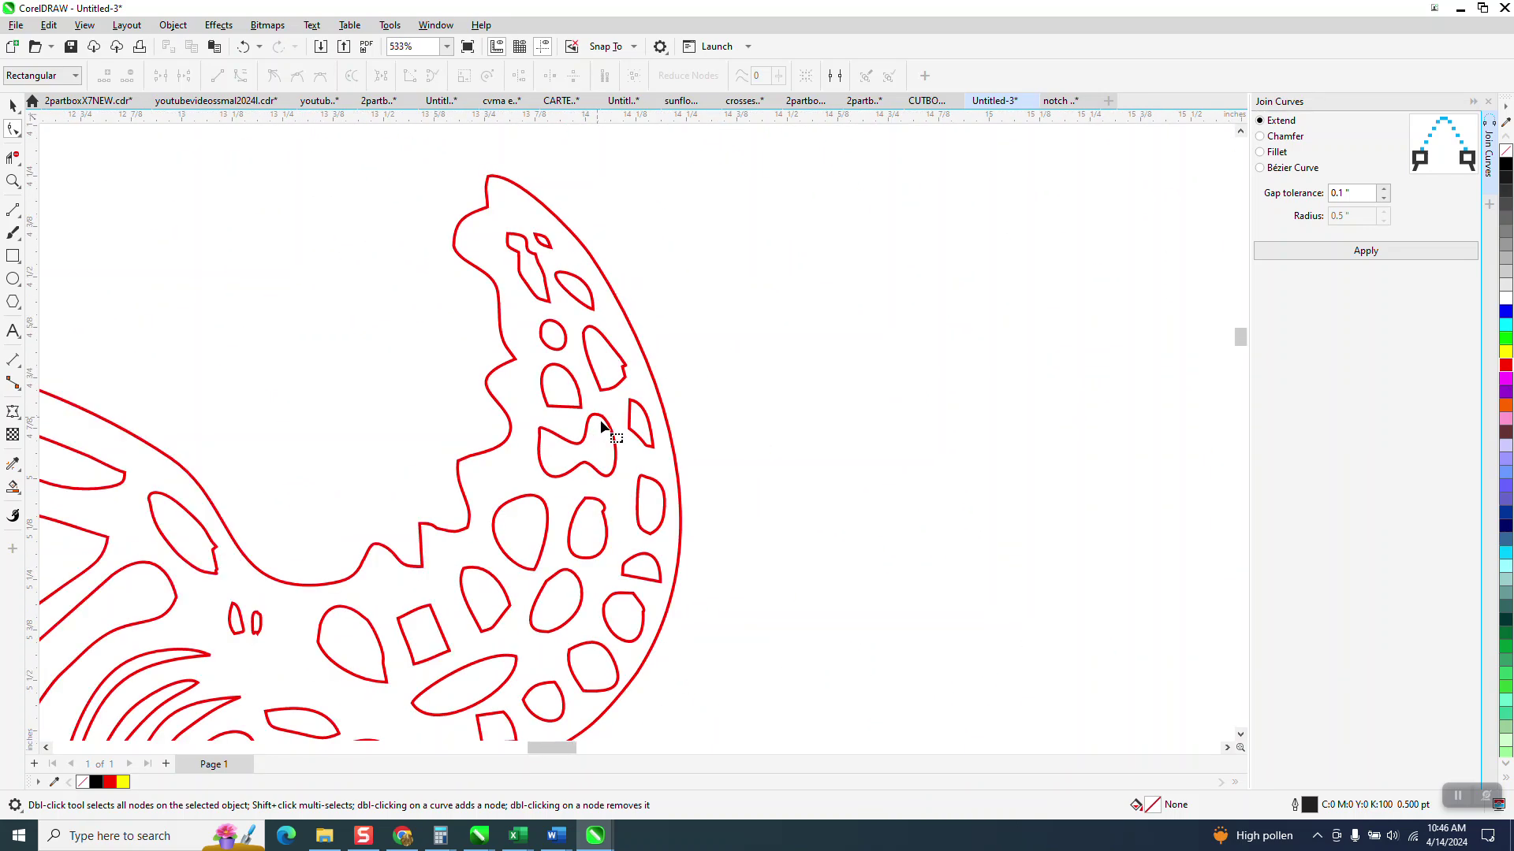
pyautogui.scroll(-3, 636, 421)
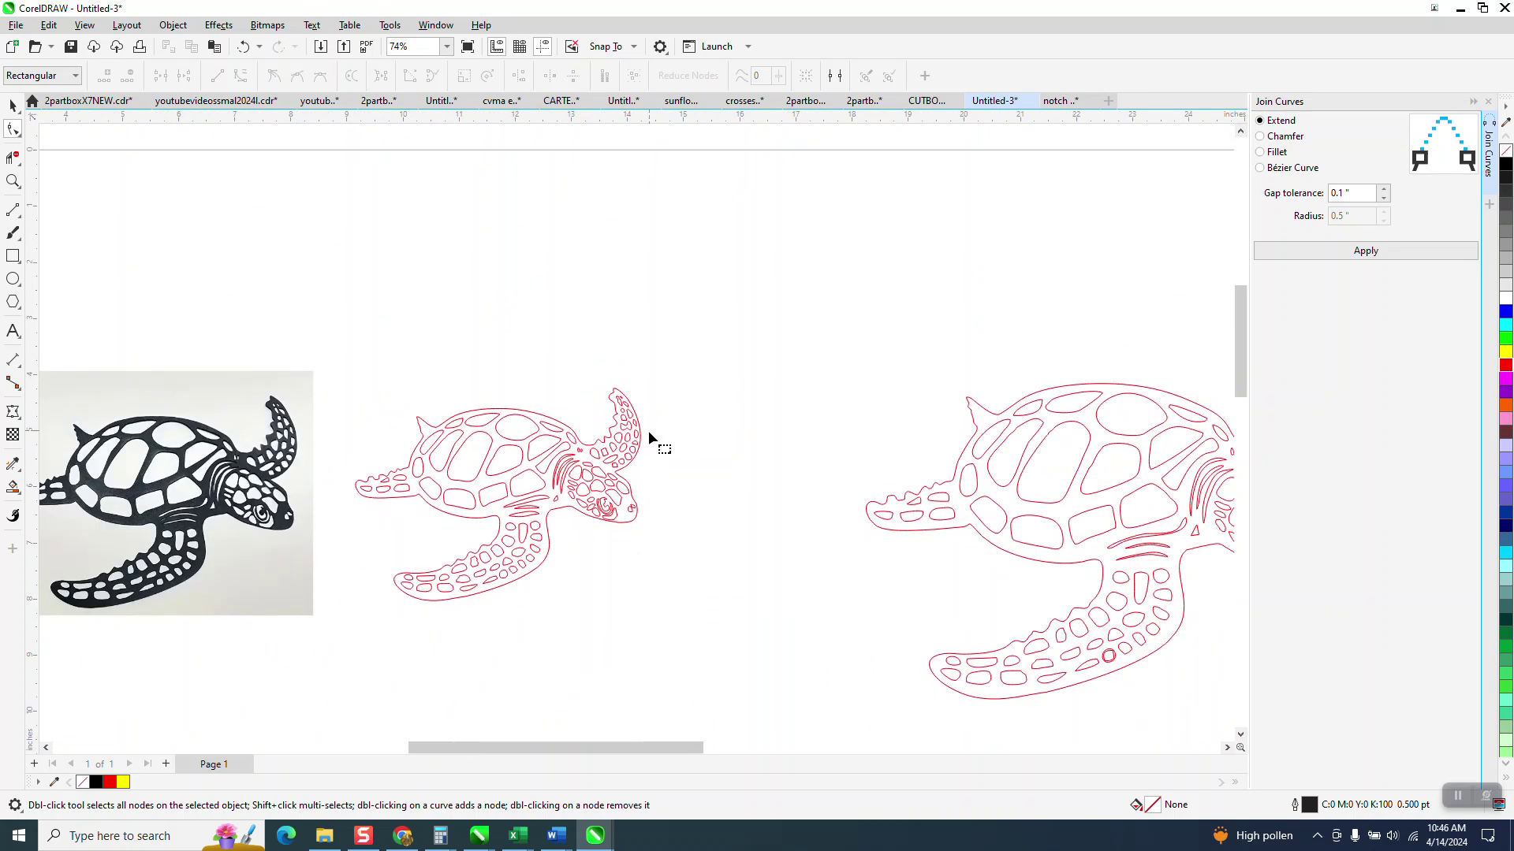
pyautogui.click(13, 107)
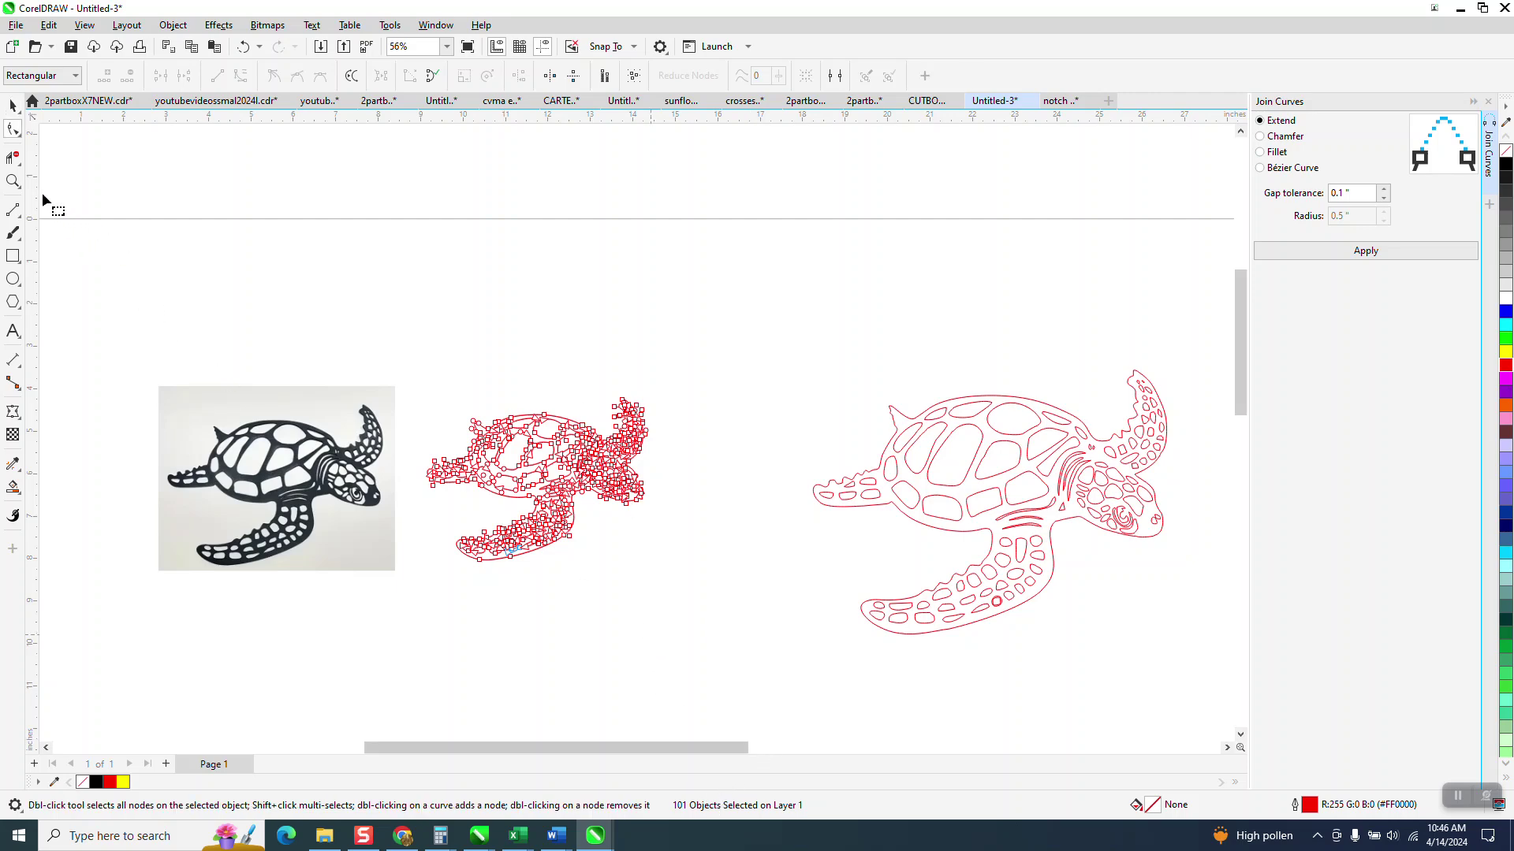
pyautogui.click(13, 182)
pyautogui.moveTo(432, 382); pyautogui.dragTo(808, 583)
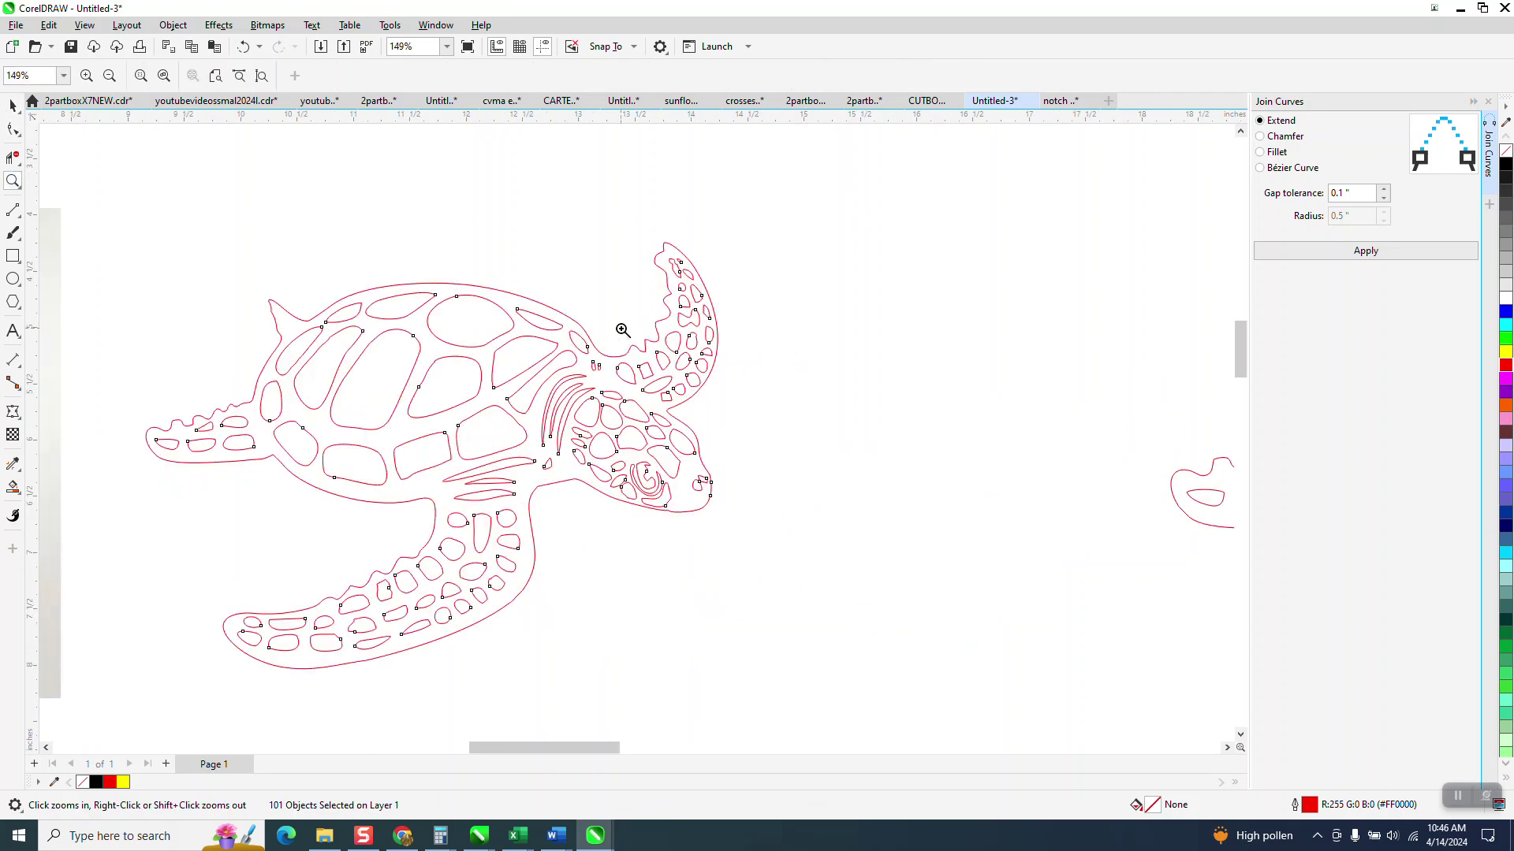
pyautogui.moveTo(769, 531); pyautogui.dragTo(790, 551)
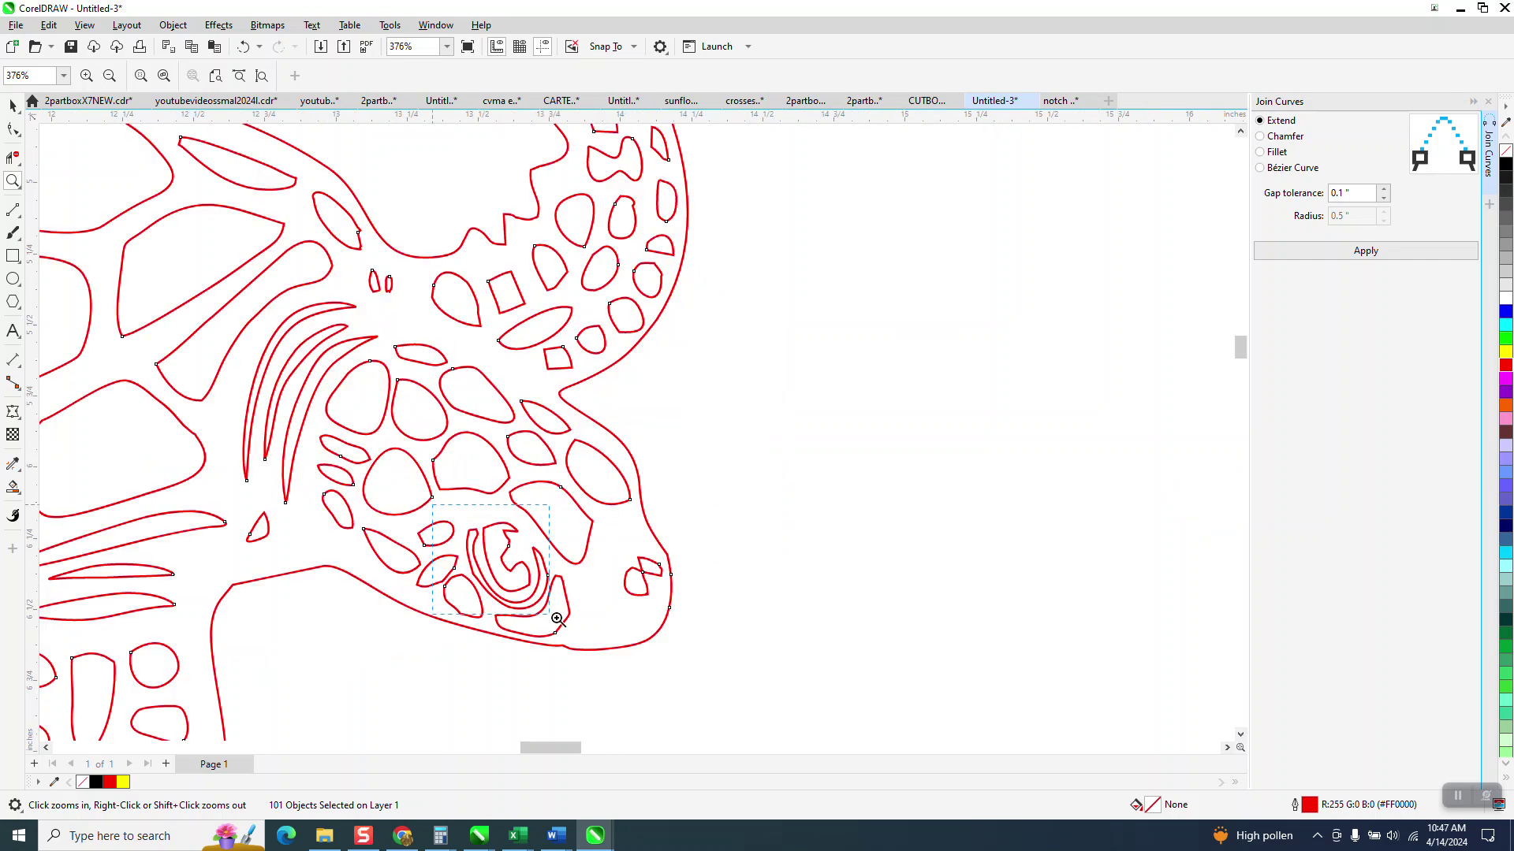
pyautogui.moveTo(533, 607); pyautogui.dragTo(534, 607)
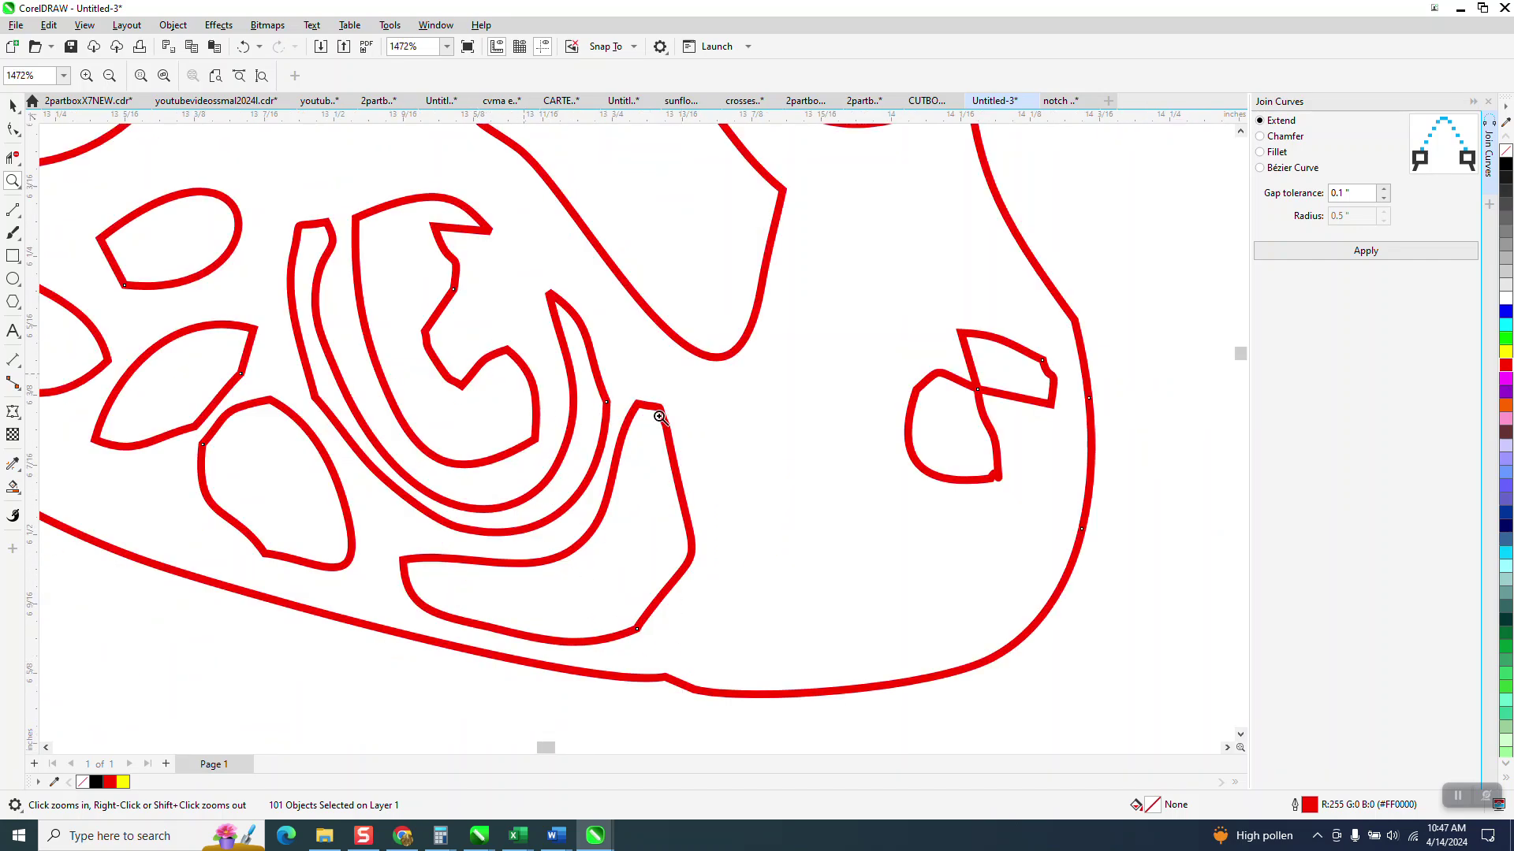
pyautogui.scroll(-1, 783, 413)
pyautogui.scroll(-1, 905, 409)
pyautogui.scroll(-1, 892, 387)
pyautogui.moveTo(957, 445); pyautogui.dragTo(956, 444)
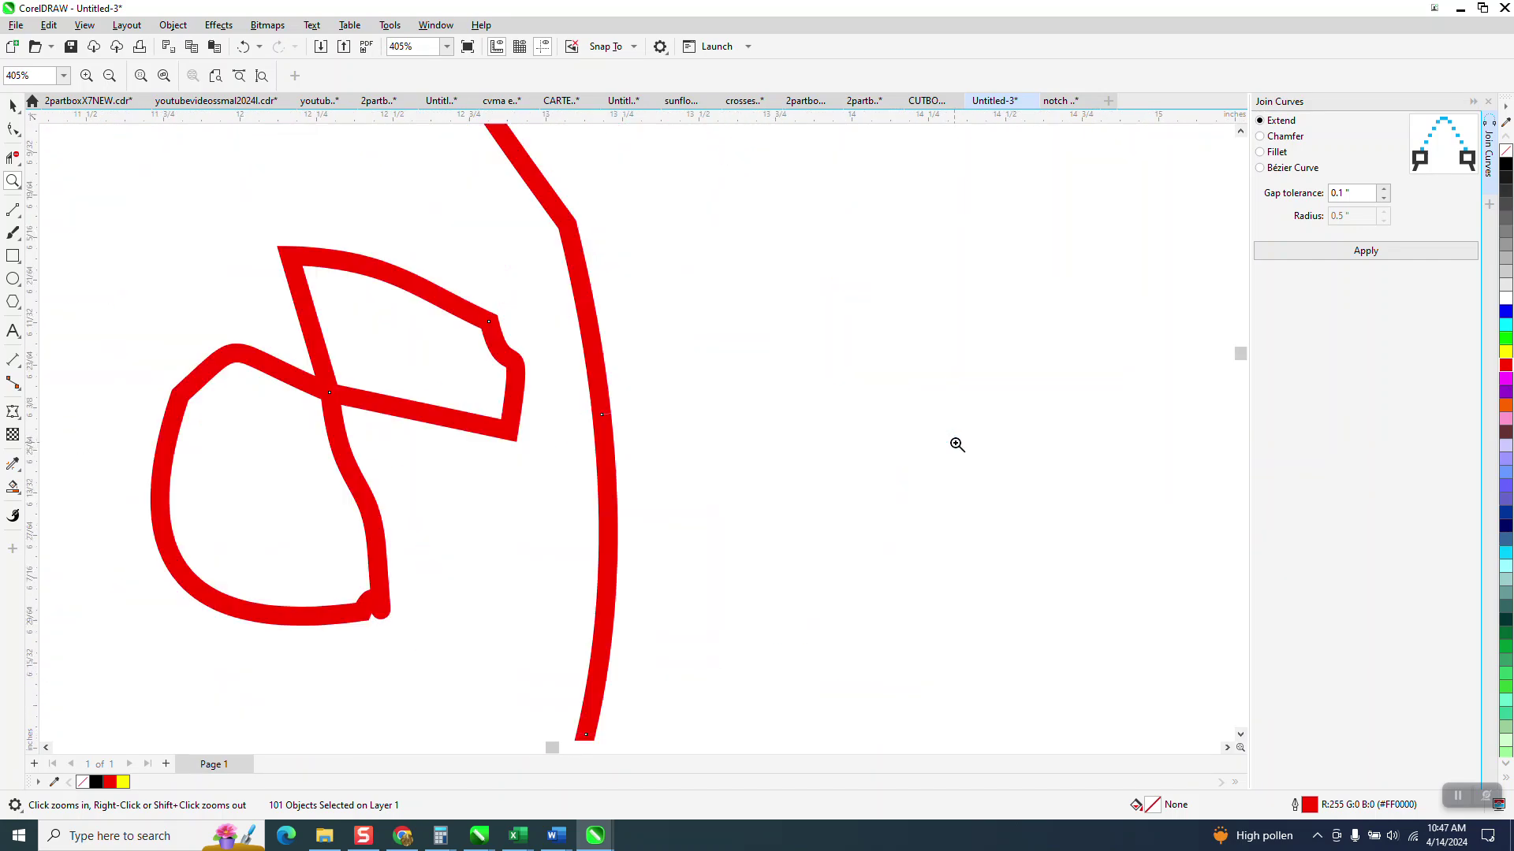
pyautogui.click(22, 138)
pyautogui.click(22, 138)
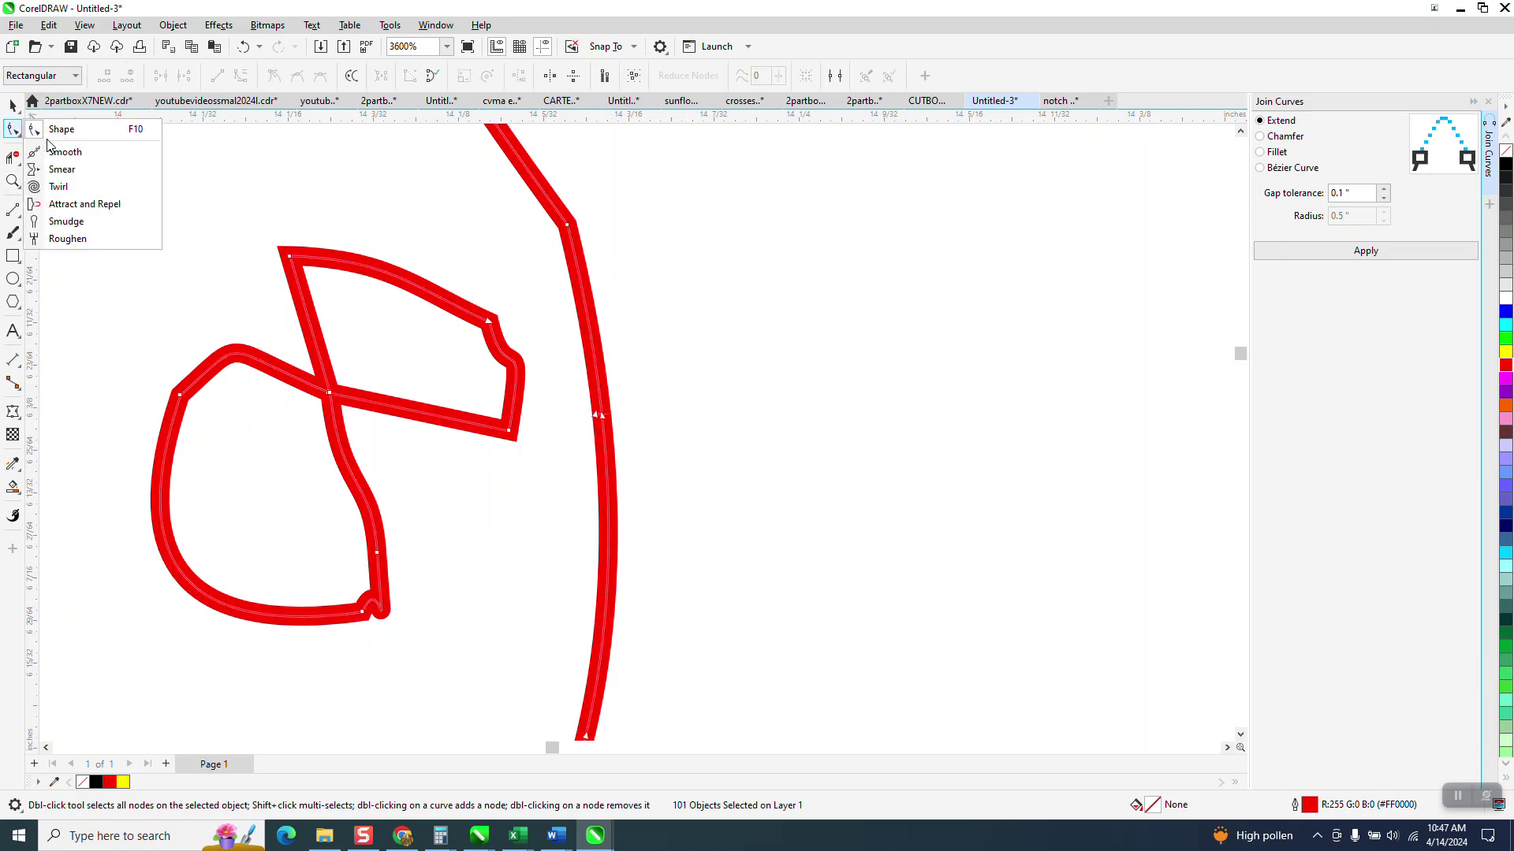
pyautogui.click(77, 153)
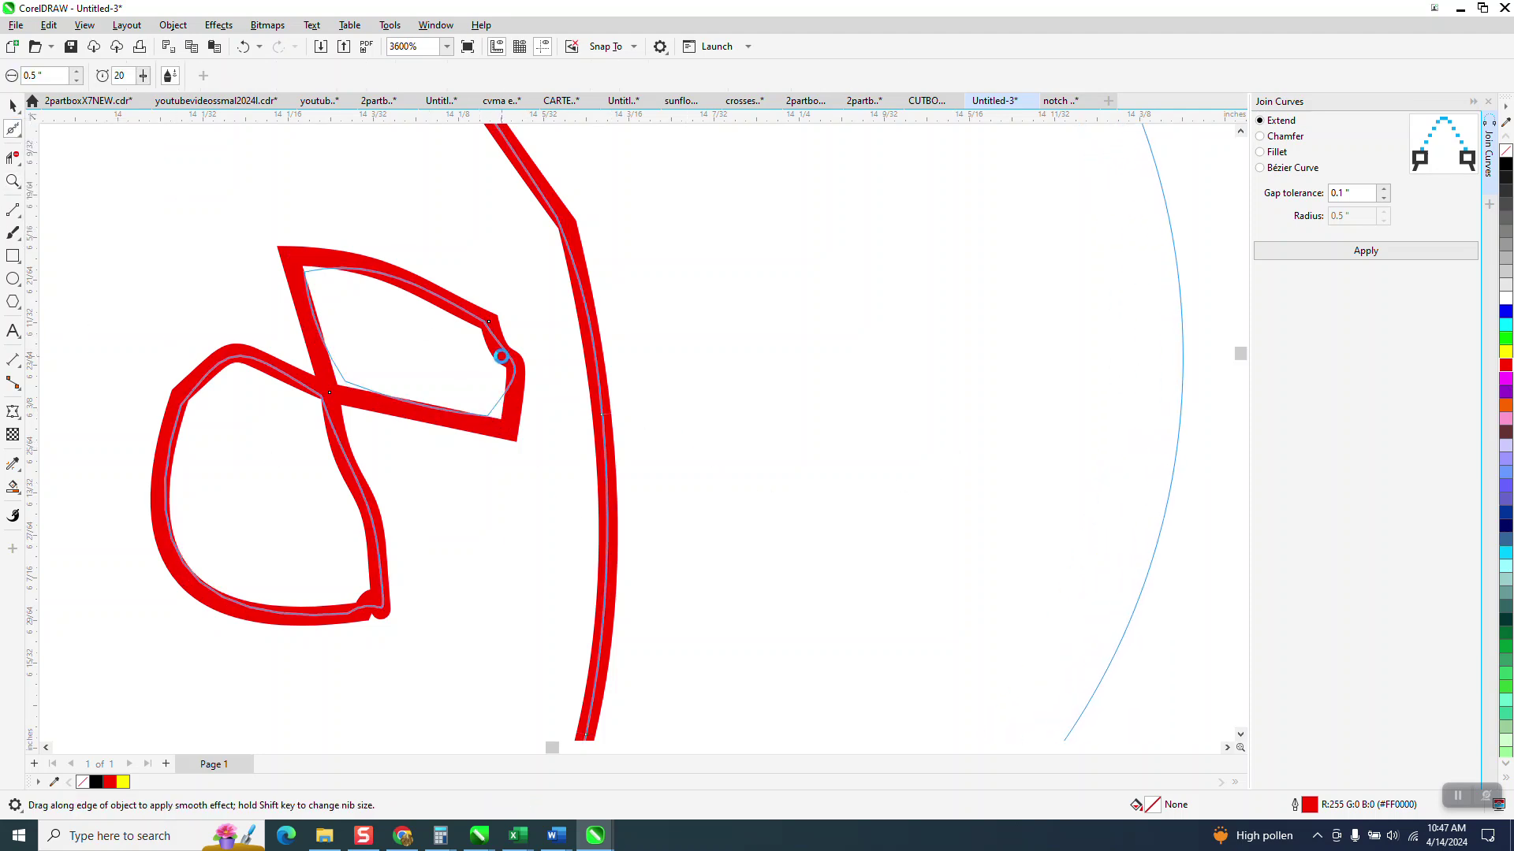
pyautogui.moveTo(506, 371)
pyautogui.mouseDown()
pyautogui.moveTo(391, 570)
pyautogui.moveTo(393, 606)
pyautogui.mouseUp()
pyautogui.scroll(-9, 378, 412)
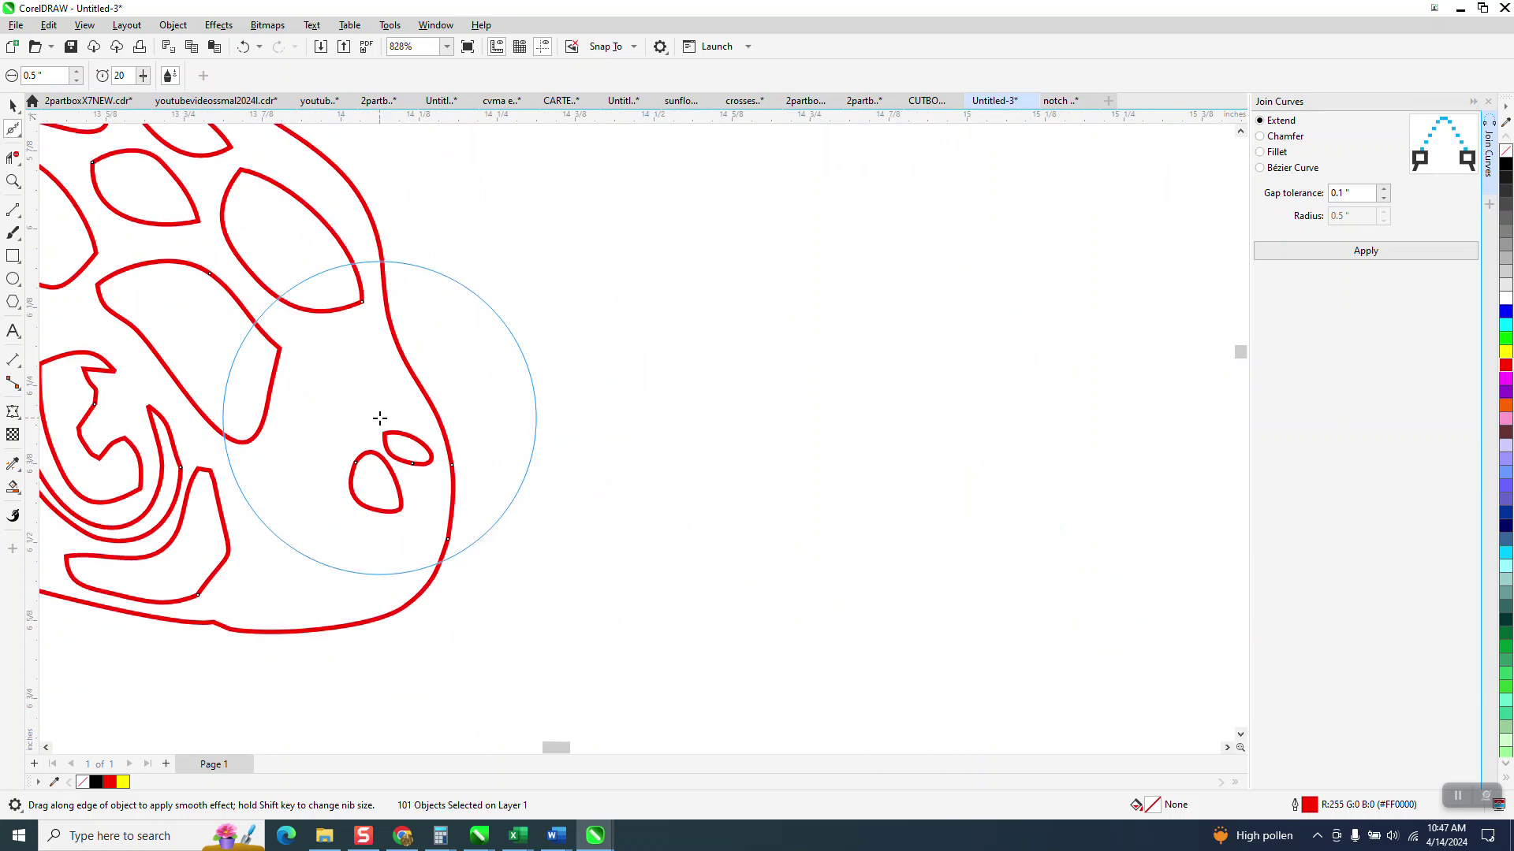
# - Smooth the swirl-shaped curves around the eye and the rounded cell behind them with the Smooth tool at a 0.2 inch nib
pyautogui.click(12, 181)
pyautogui.moveTo(162, 349); pyautogui.dragTo(359, 544)
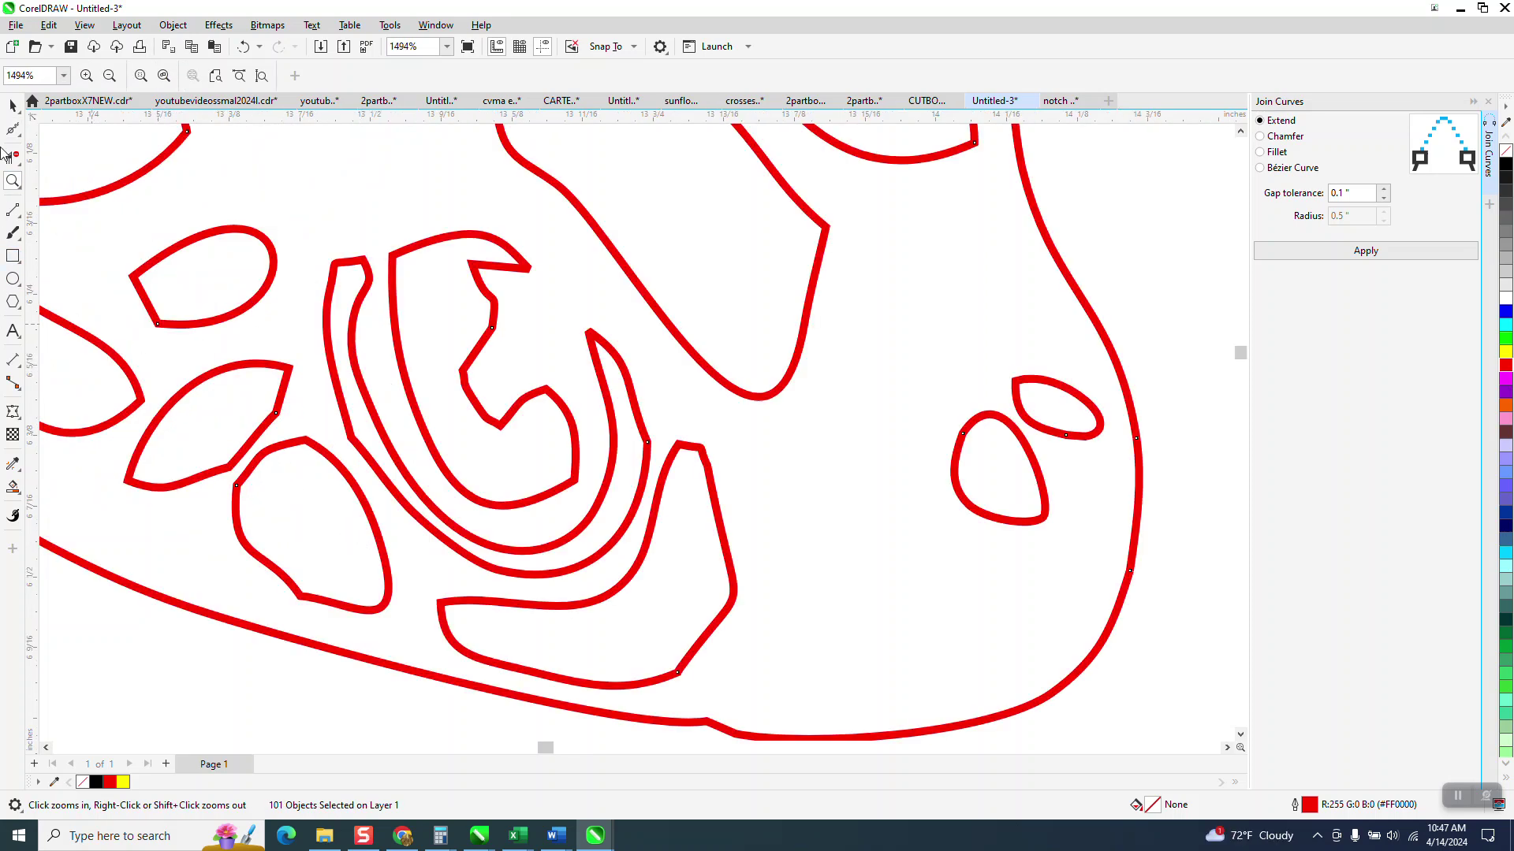
pyautogui.click(19, 134)
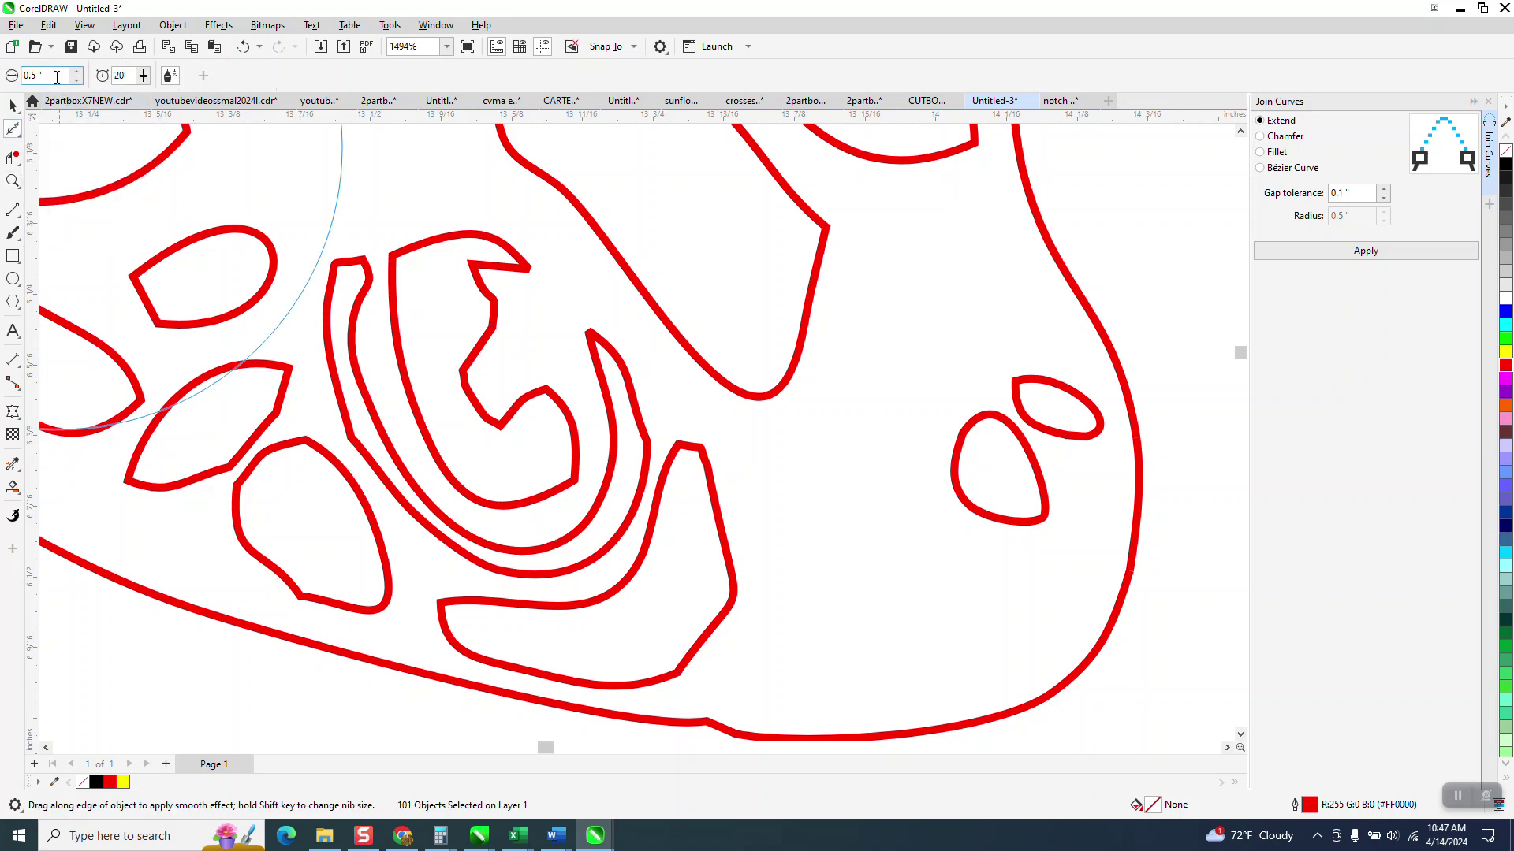
pyautogui.press('Return')
pyautogui.moveTo(476, 396)
pyautogui.mouseDown()
pyautogui.moveTo(488, 276)
pyautogui.moveTo(520, 263)
pyautogui.moveTo(491, 243)
pyautogui.moveTo(407, 265)
pyautogui.moveTo(410, 382)
pyautogui.moveTo(515, 500)
pyautogui.moveTo(570, 498)
pyautogui.moveTo(605, 484)
pyautogui.moveTo(604, 369)
pyautogui.mouseUp()
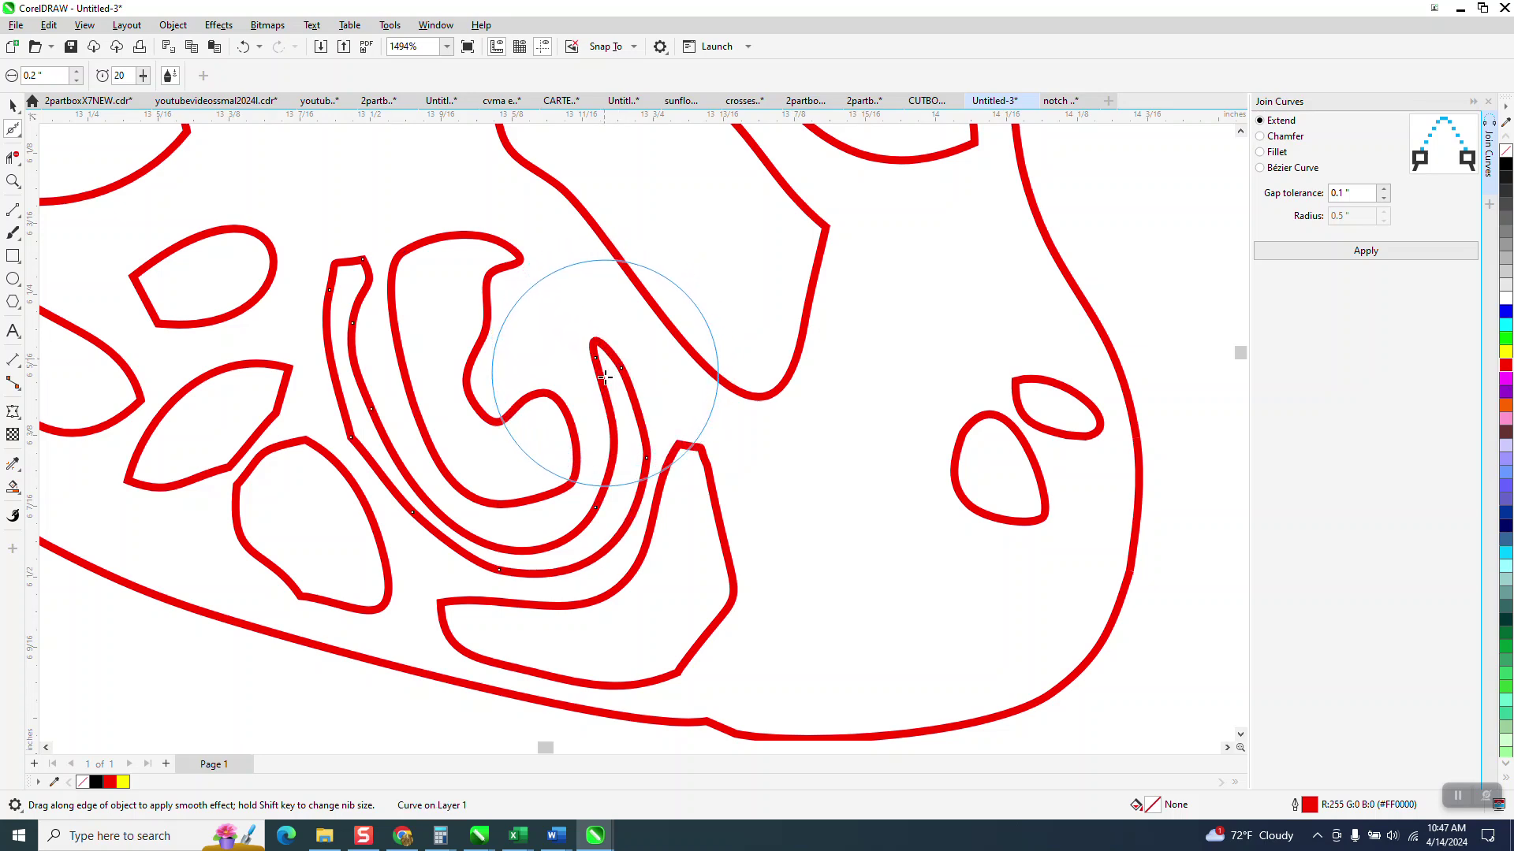
pyautogui.scroll(-2, 604, 369)
pyautogui.moveTo(449, 500)
pyautogui.mouseDown()
pyautogui.moveTo(418, 497)
pyautogui.moveTo(432, 486)
pyautogui.moveTo(401, 459)
pyautogui.moveTo(404, 426)
pyautogui.mouseUp()
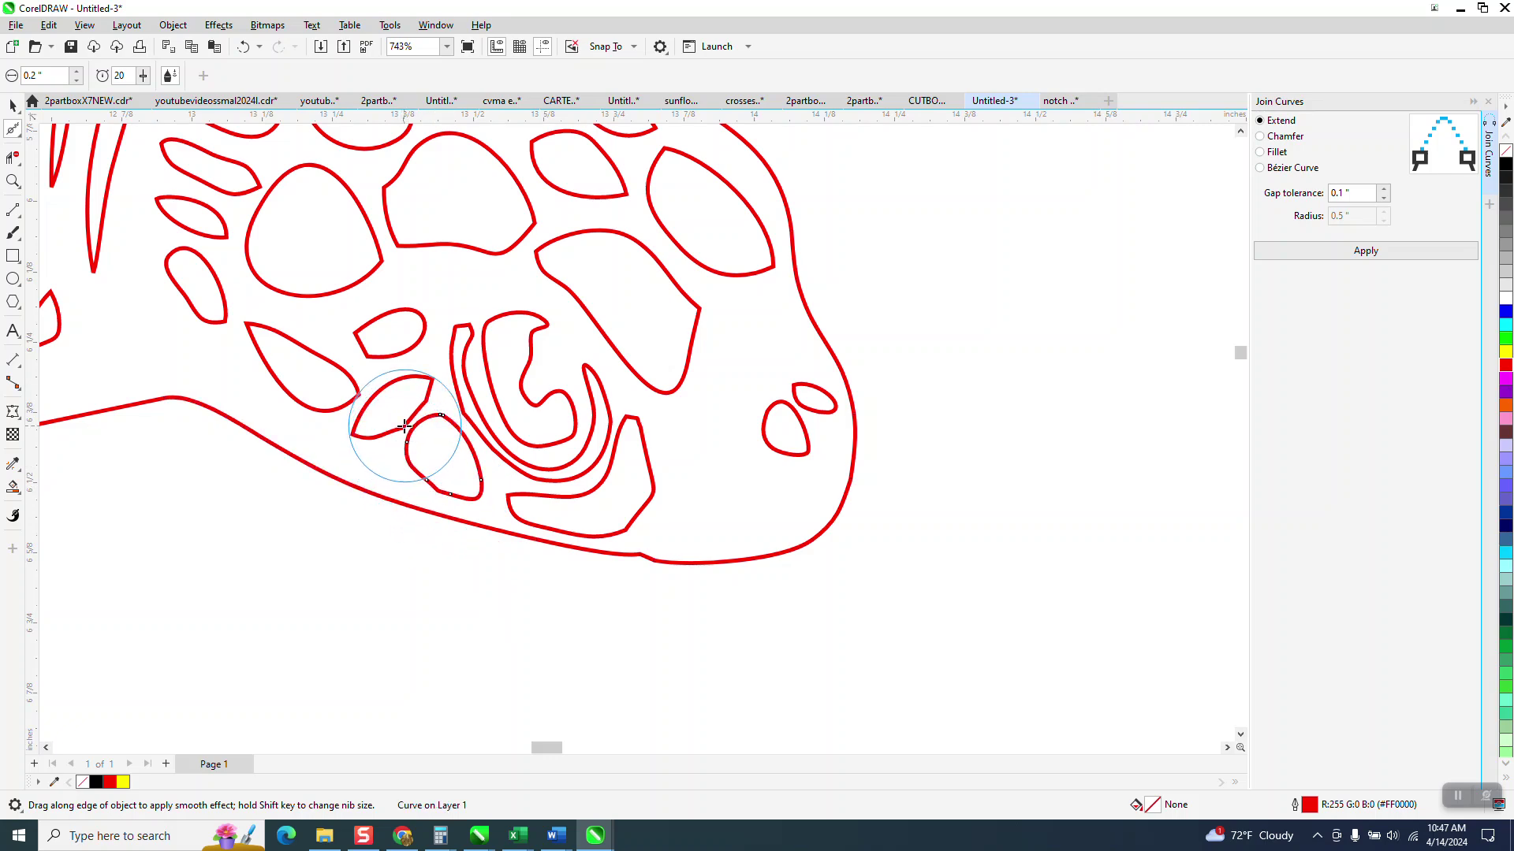
# - Delete the larger turtle outline, keeping the cleaned-up smaller turtle beside the photo
pyautogui.scroll(-5, 522, 476)
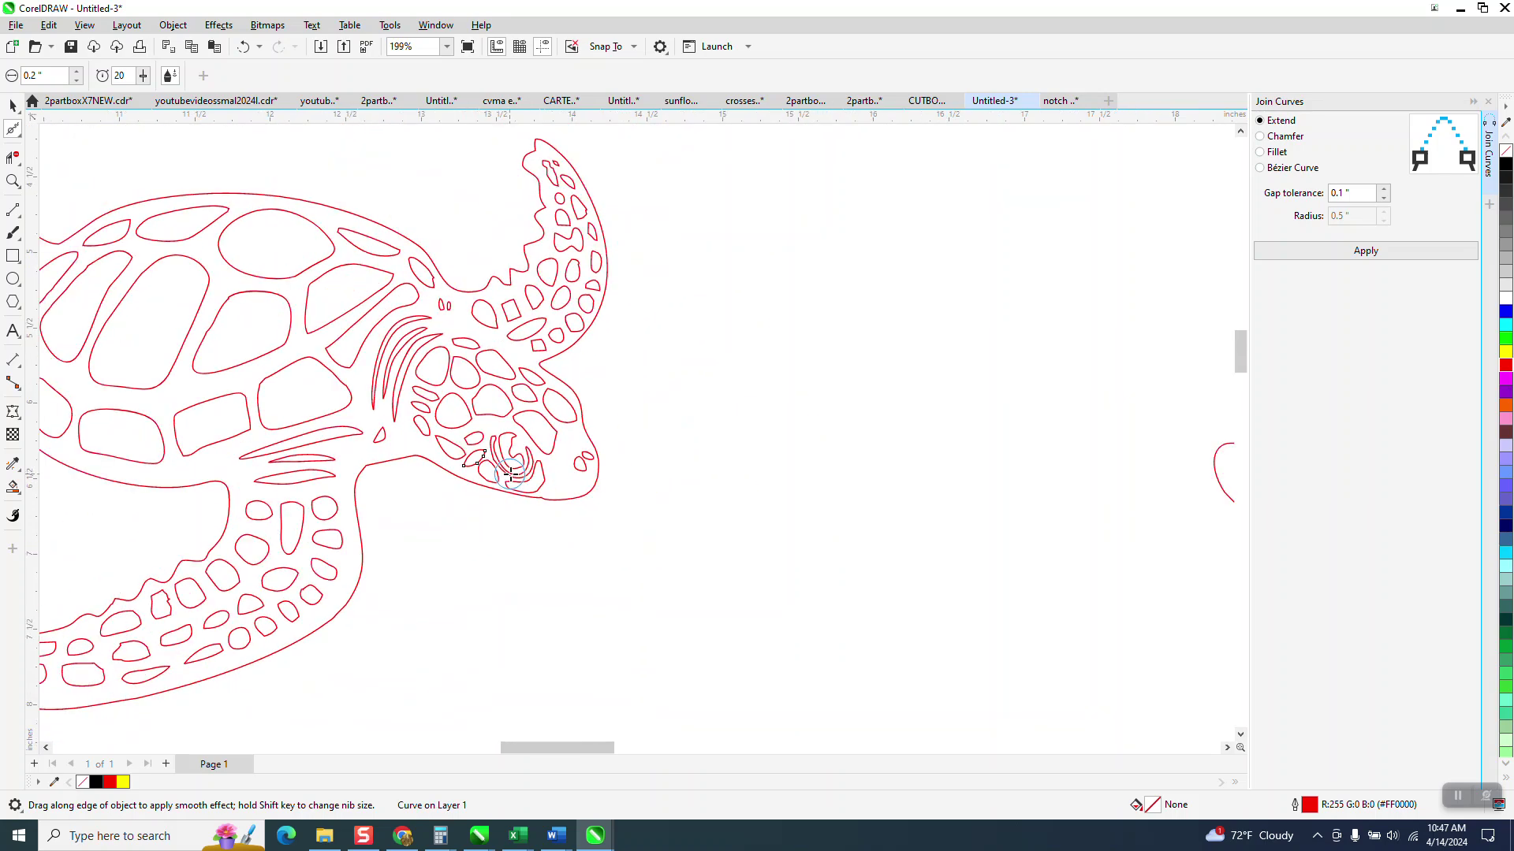
pyautogui.scroll(-2, 522, 476)
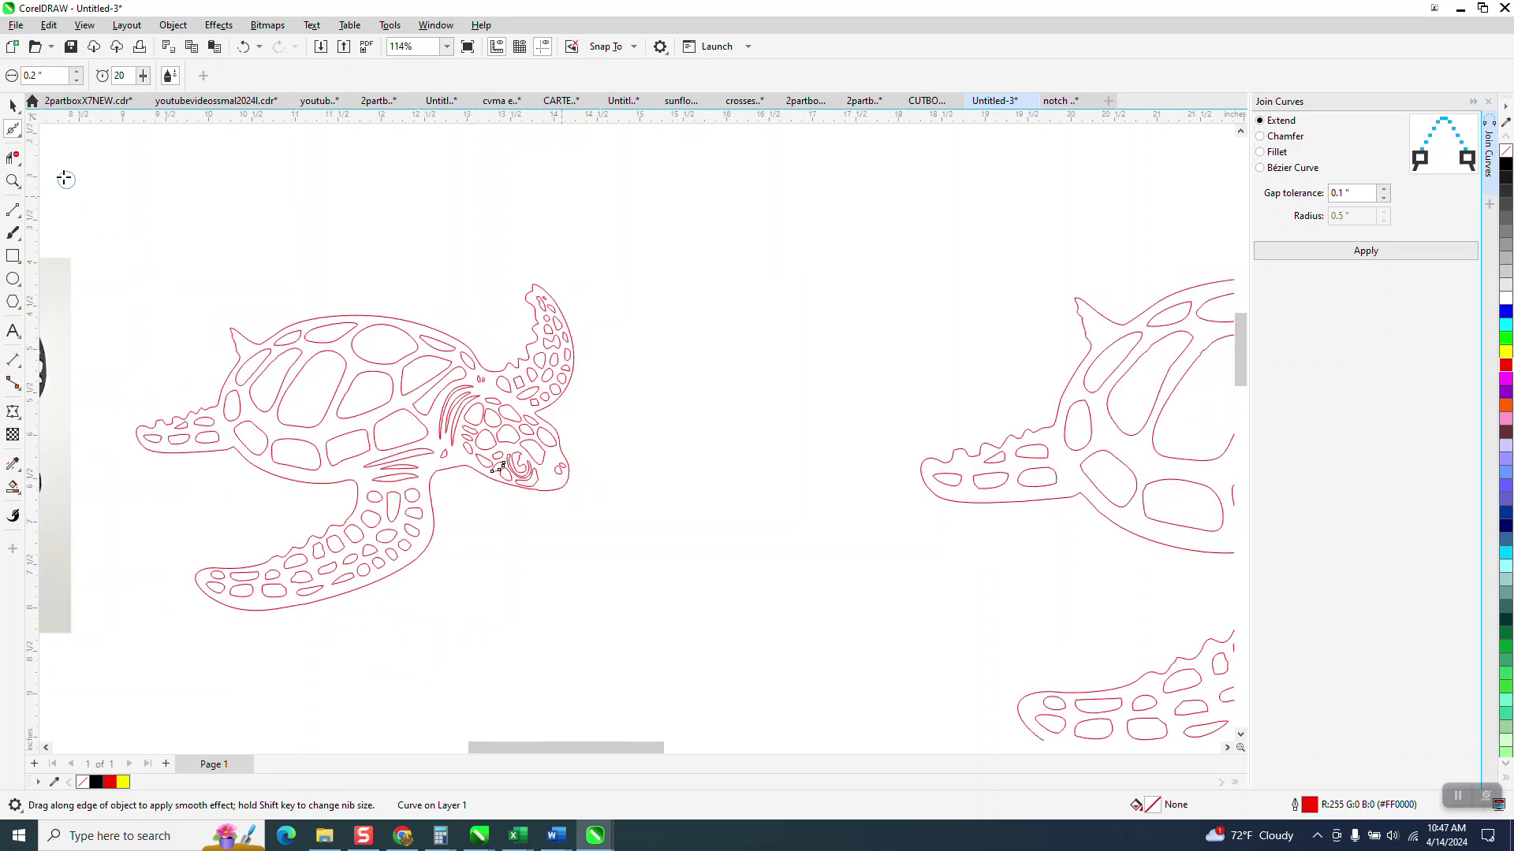
pyautogui.click(12, 112)
pyautogui.scroll(-2, 300, 286)
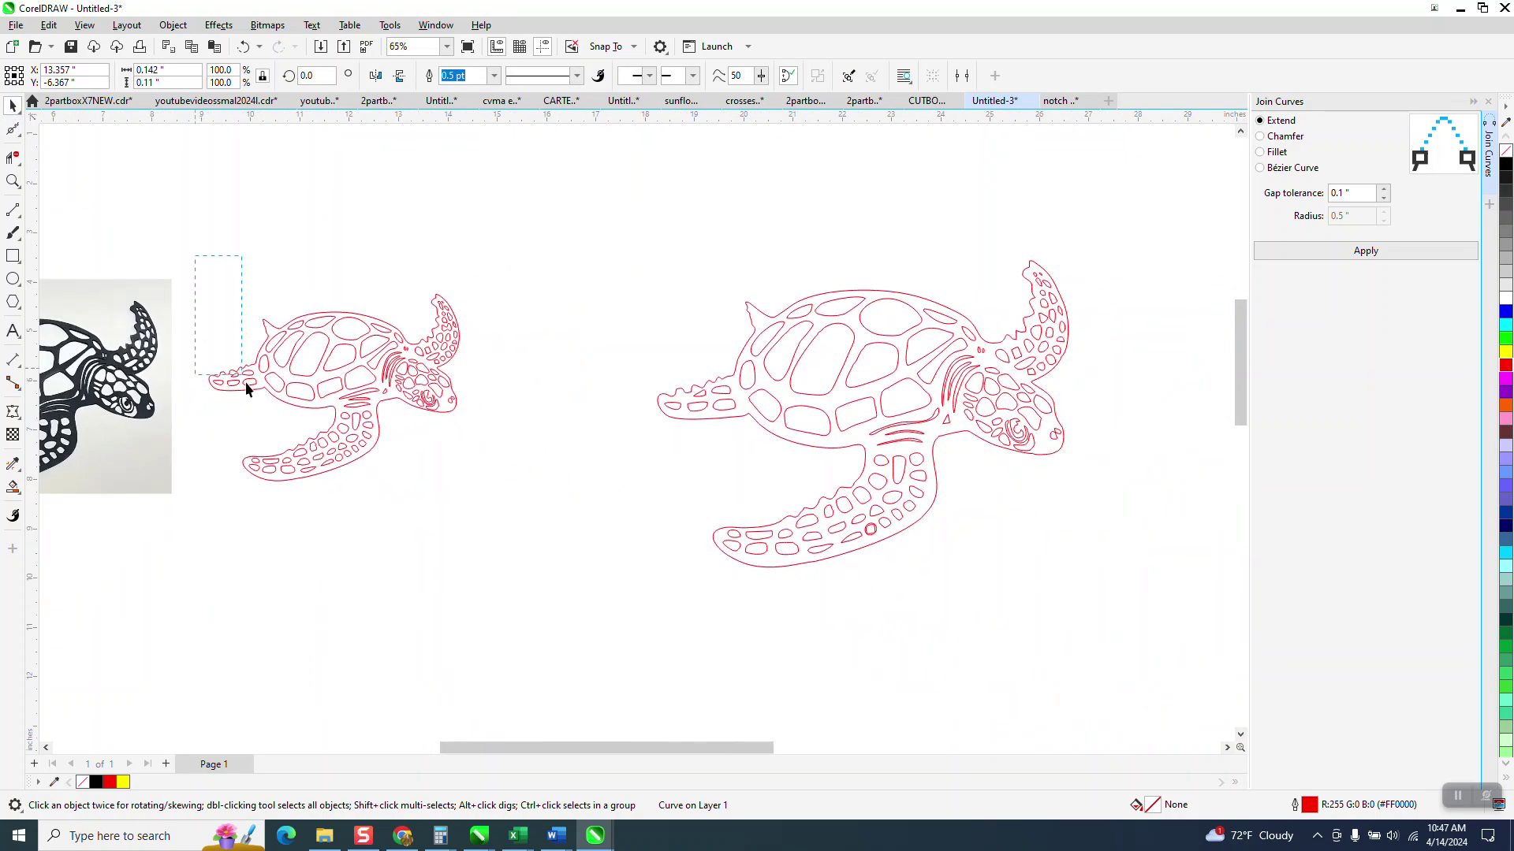
pyautogui.moveTo(503, 505); pyautogui.dragTo(504, 511)
pyautogui.scroll(-2, 386, 449)
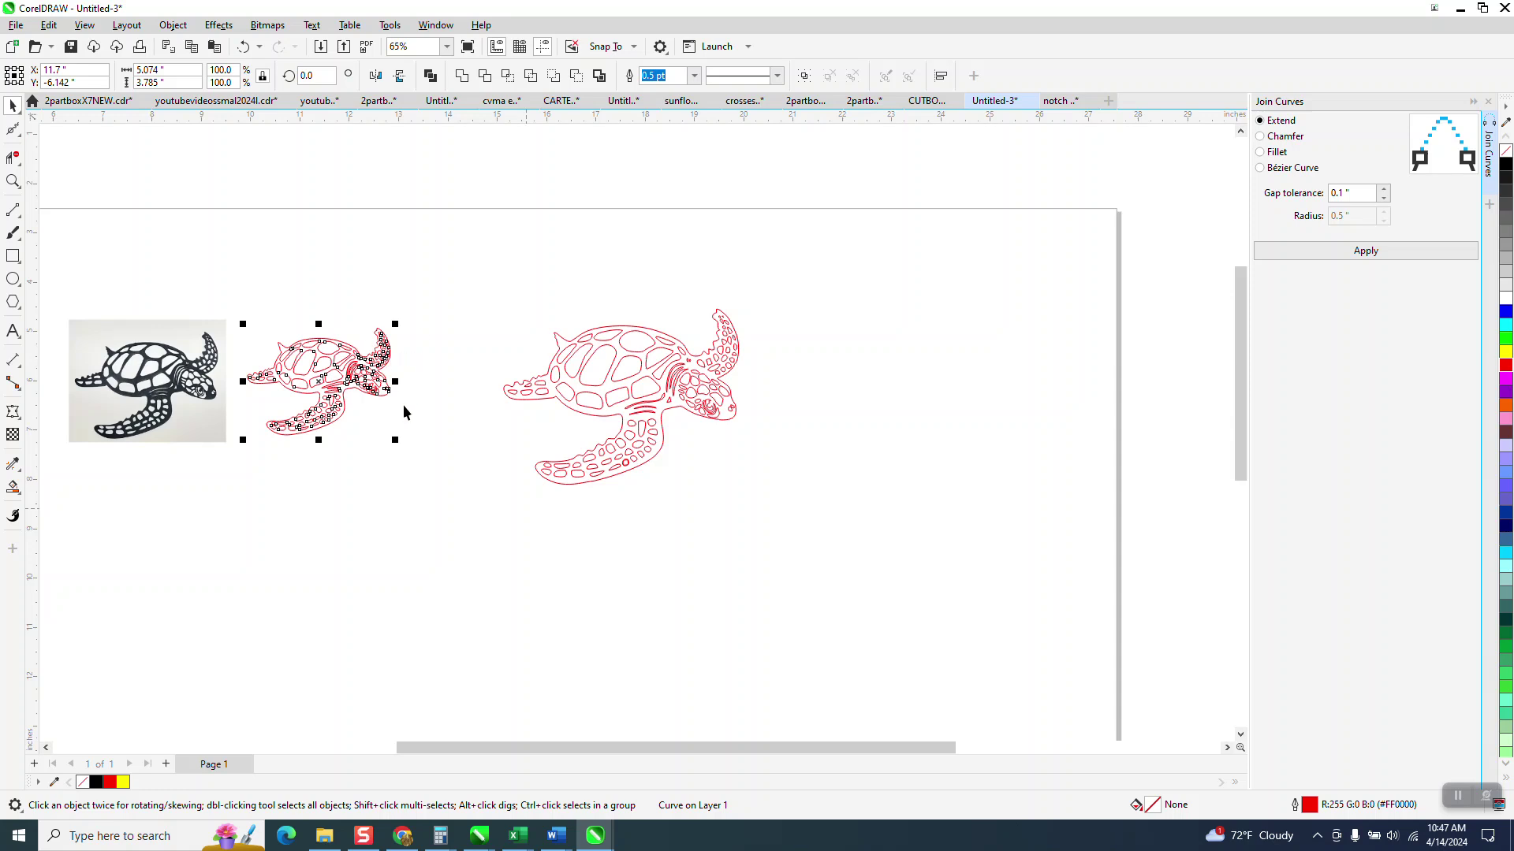
pyautogui.moveTo(484, 277); pyautogui.dragTo(649, 426)
pyautogui.scroll(-2, 671, 445)
pyautogui.moveTo(896, 528); pyautogui.dragTo(895, 528)
pyautogui.press('Delete')
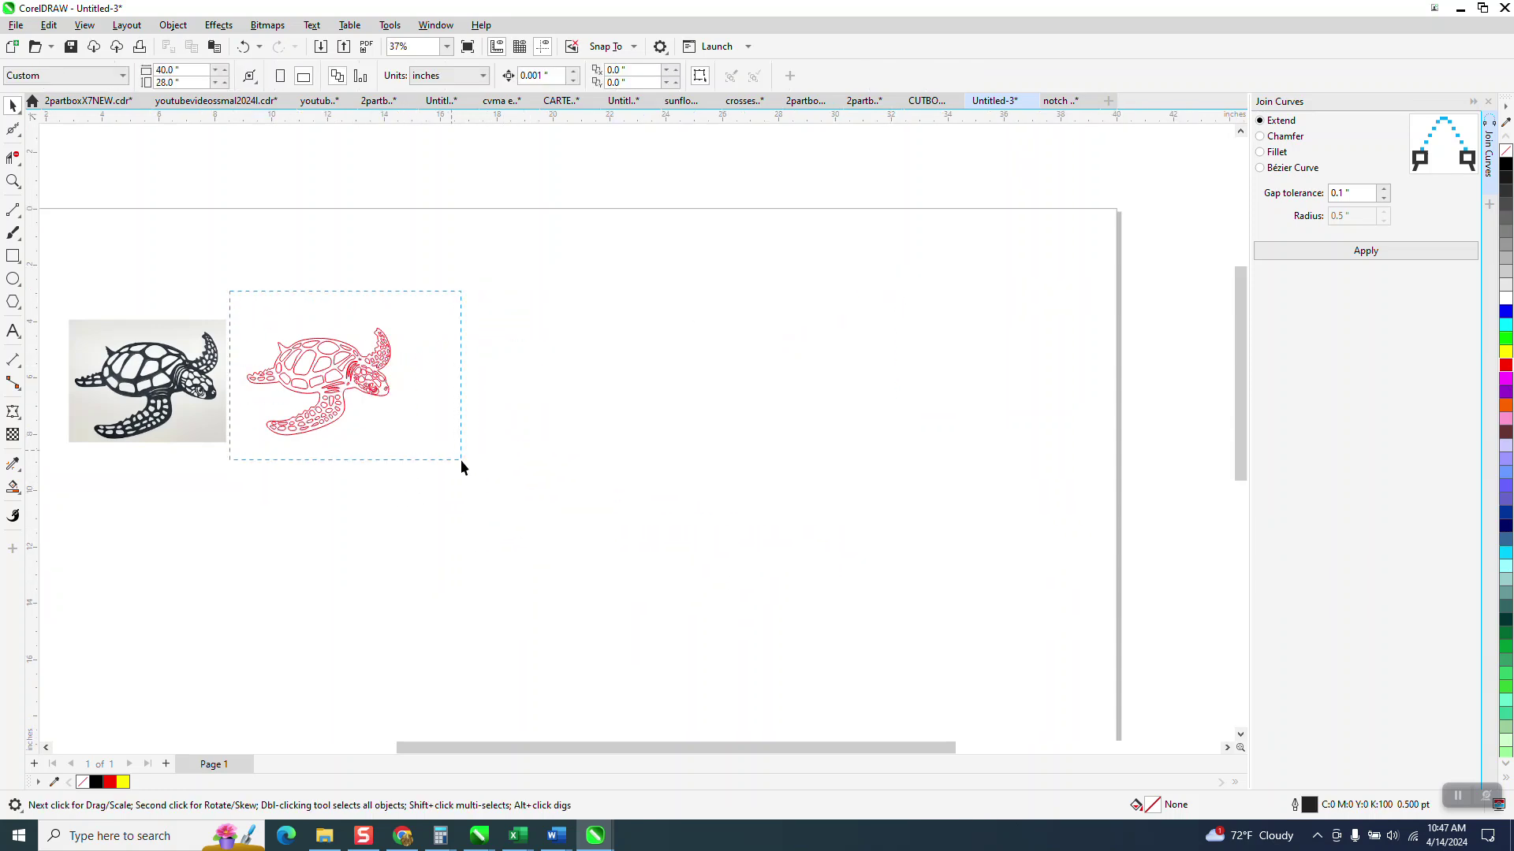
# - Select the whole remaining turtle outline, enlarge it proportionally to about 21.4 by 16 inches, and change its outline width
pyautogui.moveTo(395, 439); pyautogui.dragTo(1081, 713)
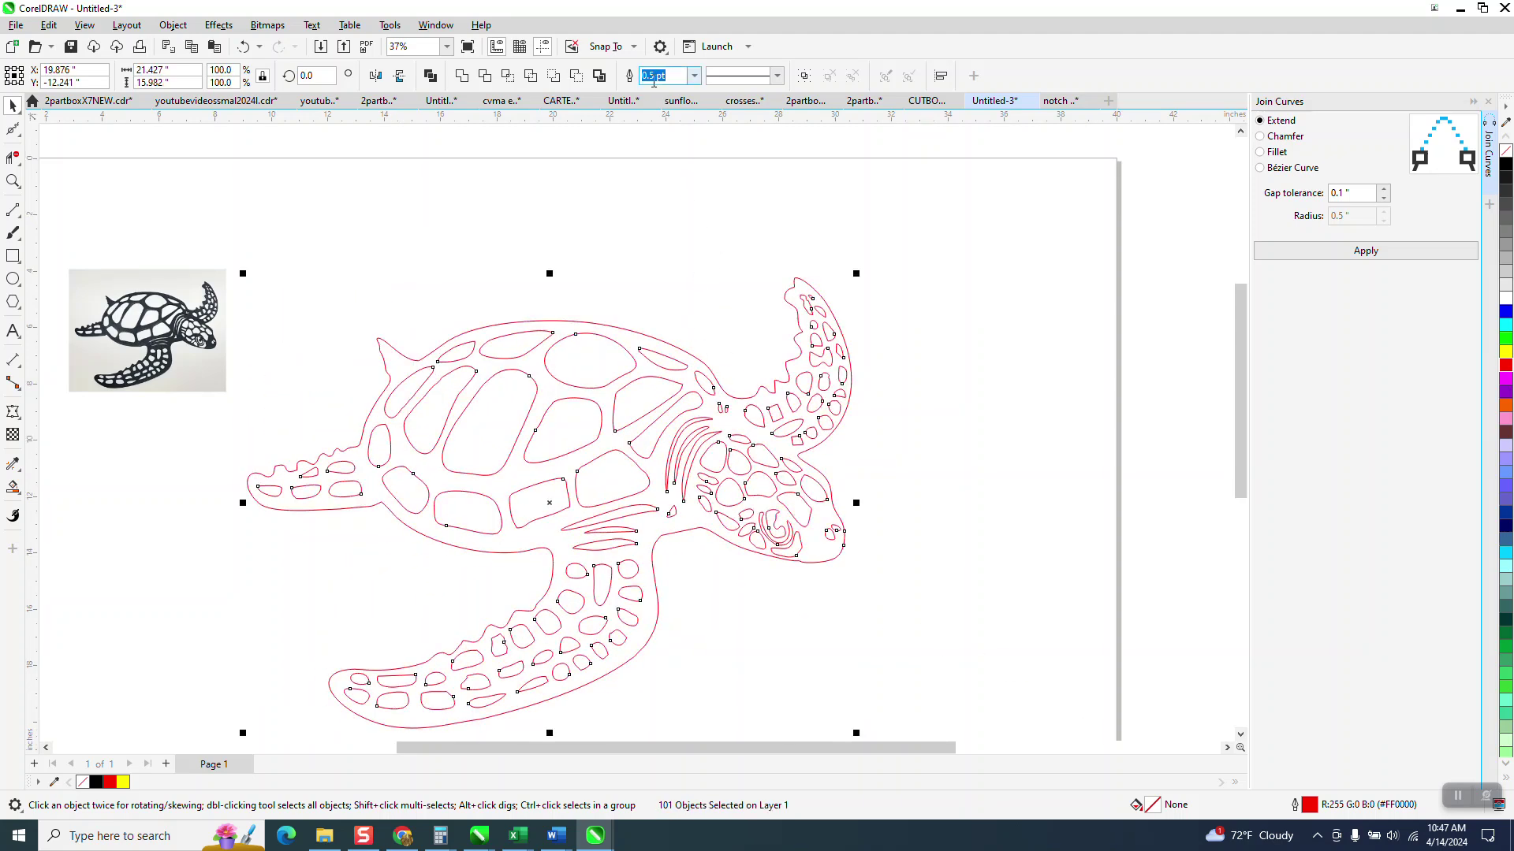
pyautogui.click(693, 75)
pyautogui.click(662, 104)
pyautogui.click(668, 284)
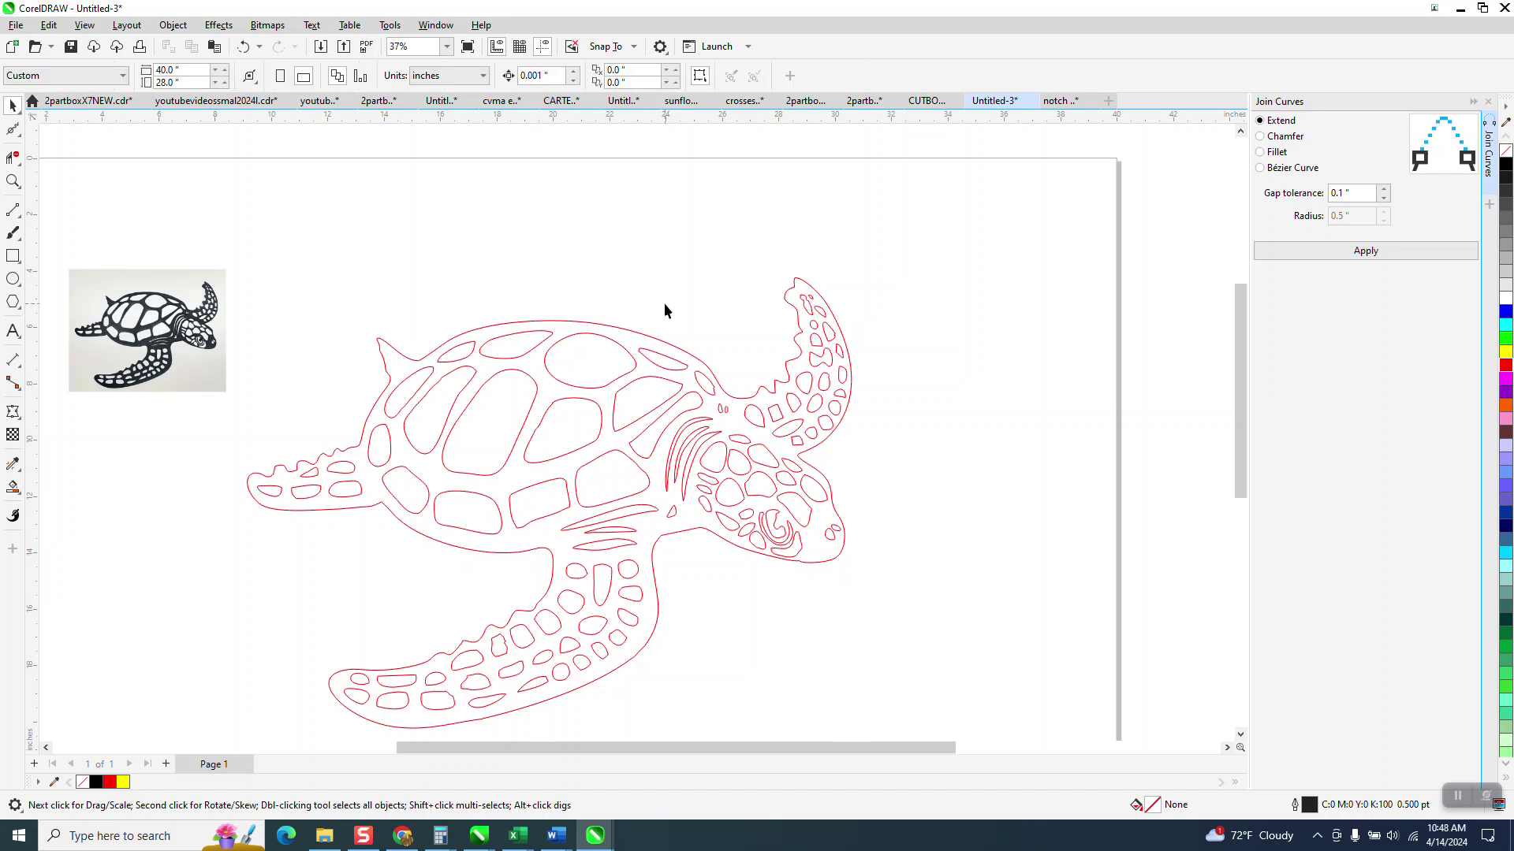